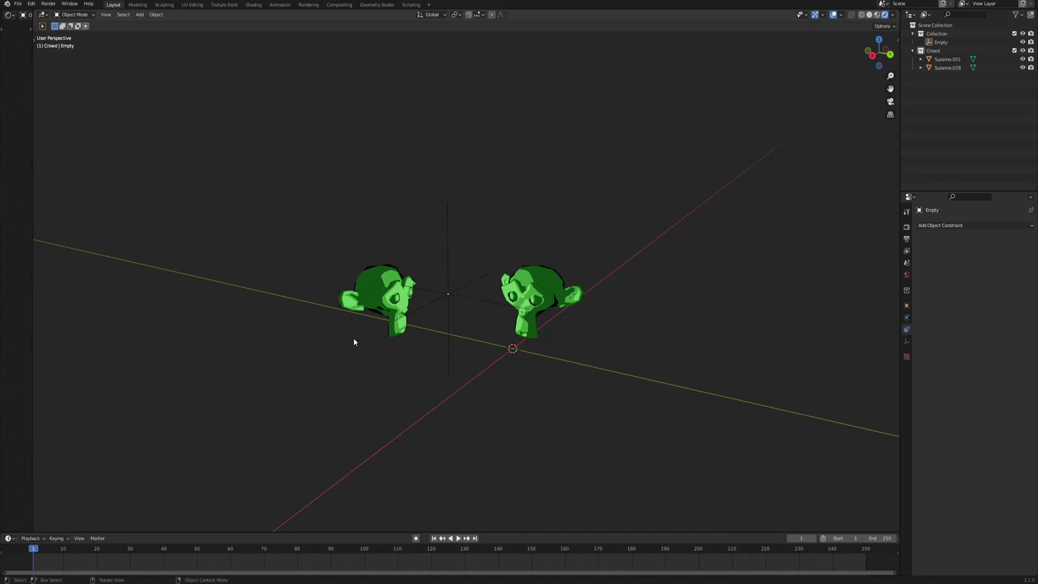
Move the empty up above the gap between the two green monkey heads
middle_click_drag(354, 341, 451, 330)
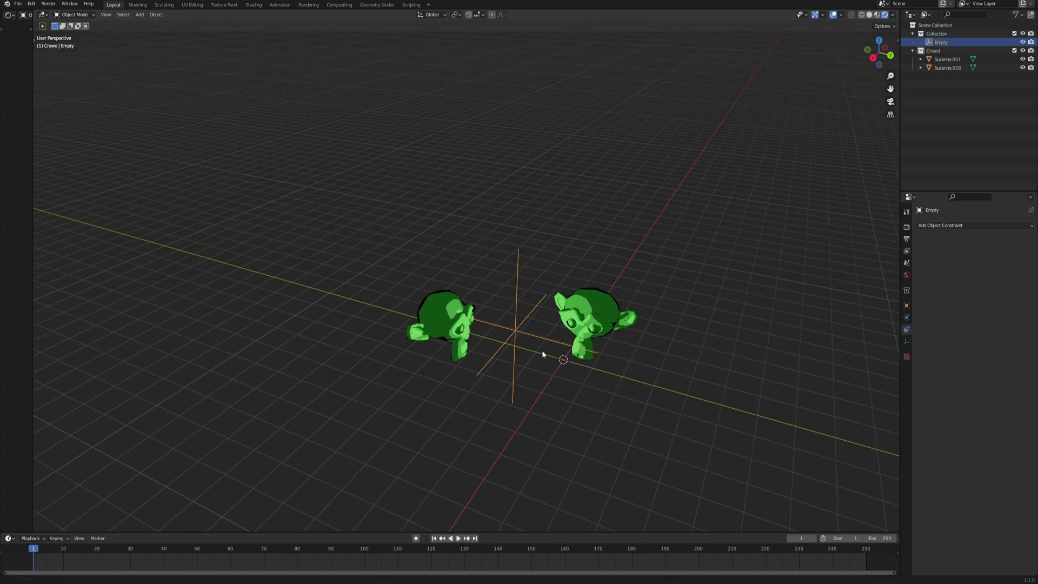
middle_click_drag(543, 354, 615, 298)
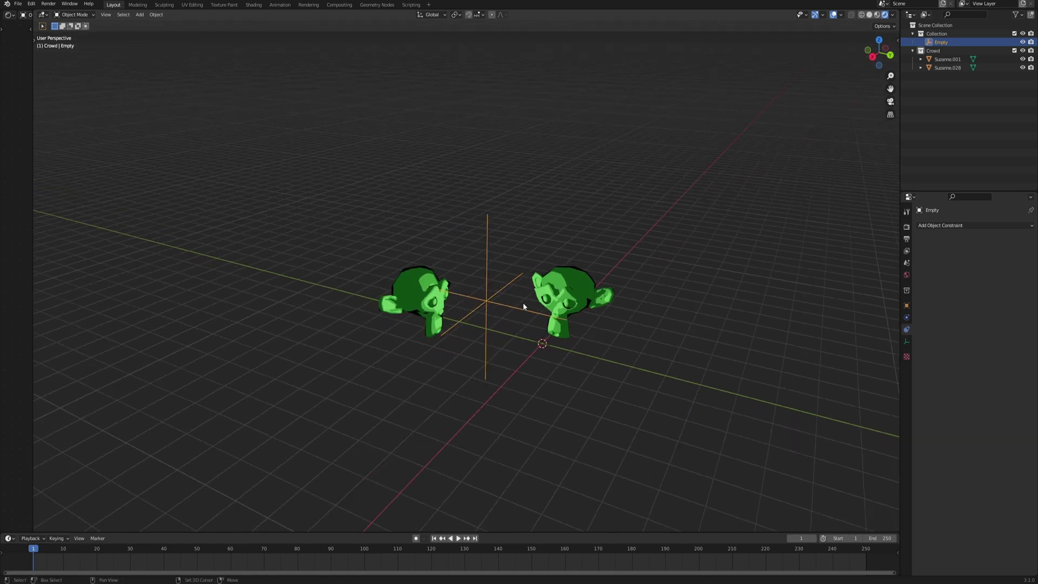
key("g")
left_click(484, 263)
scroll(491, 308, "up", 2)
left_click_drag(492, 308, 491, 308)
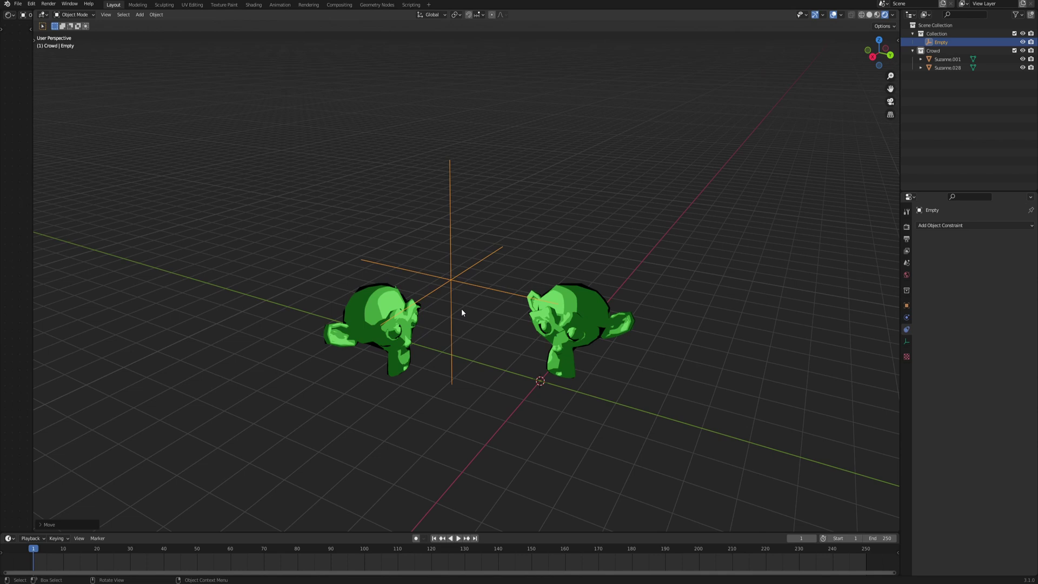
Reselect the empty, sweep it around the green monkey heads and place it between them at face height
middle_click_drag(461, 312, 367, 296)
left_click(533, 291)
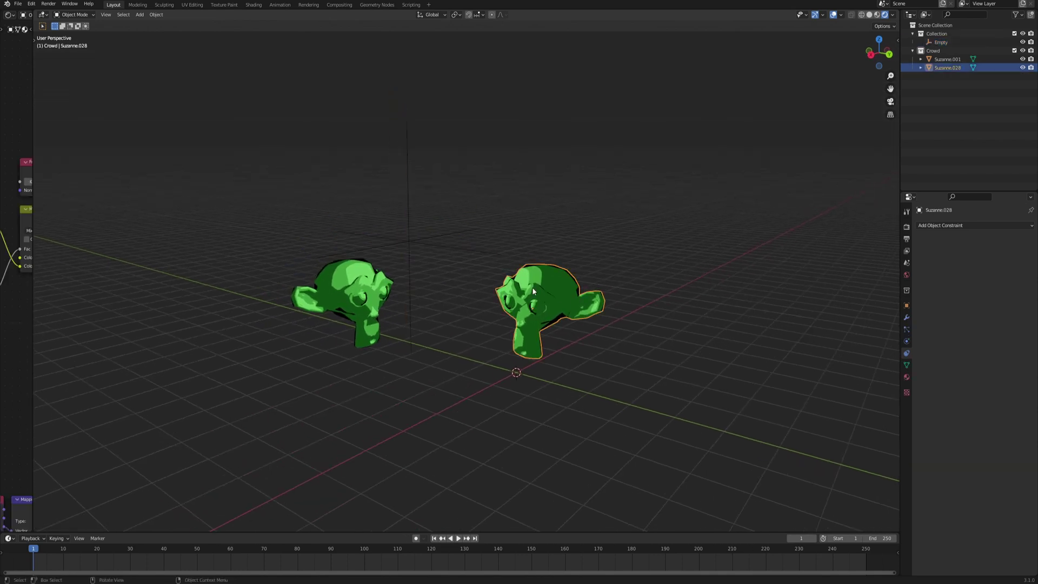
left_click(458, 239)
key("g")
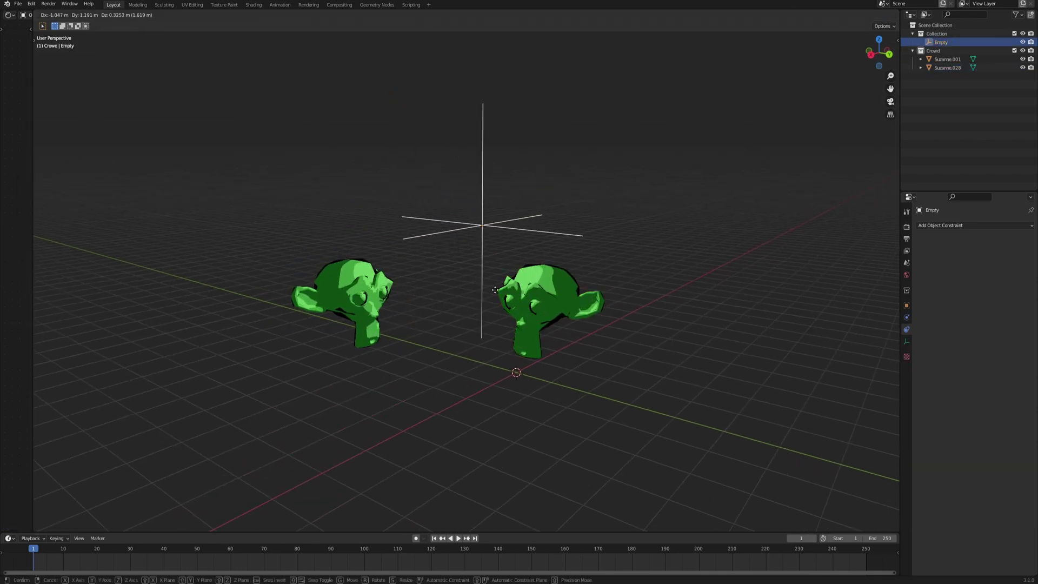
left_click(469, 339)
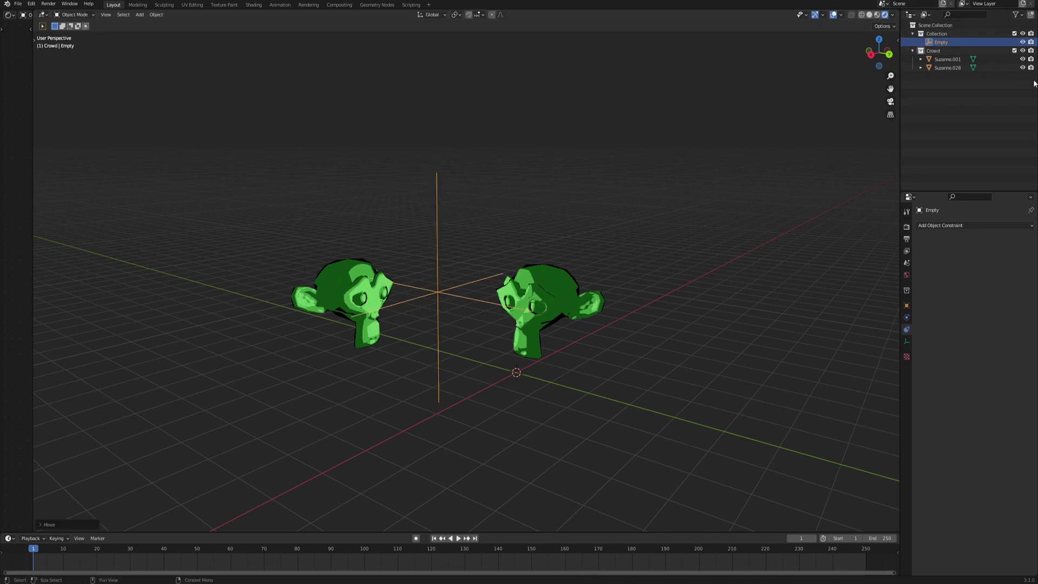
Move the empty around above the teal monkey heads to test the lighting, placing it near Suzanne.001
key("g")
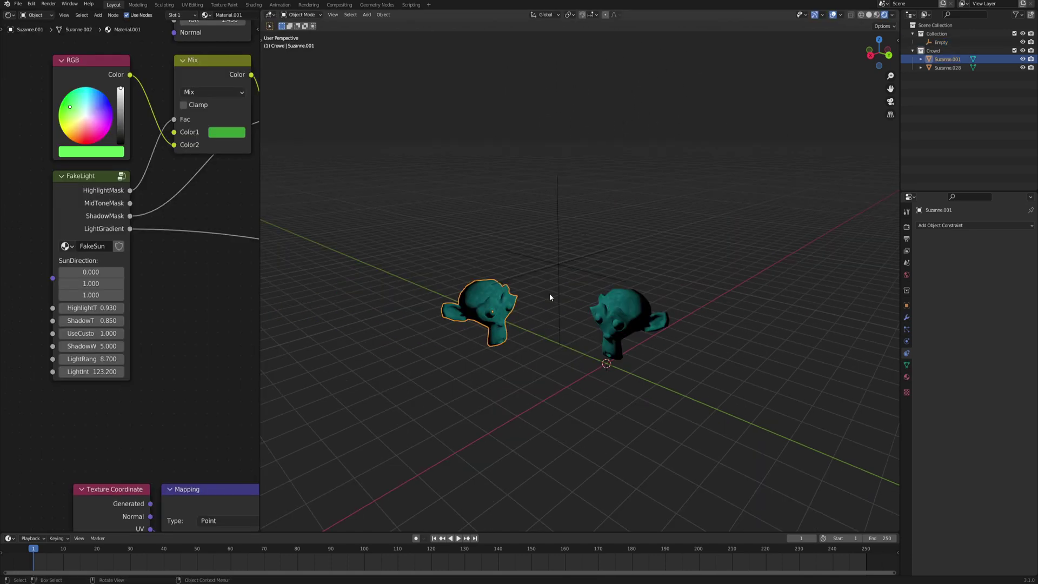
scroll(555, 277, "up", 2)
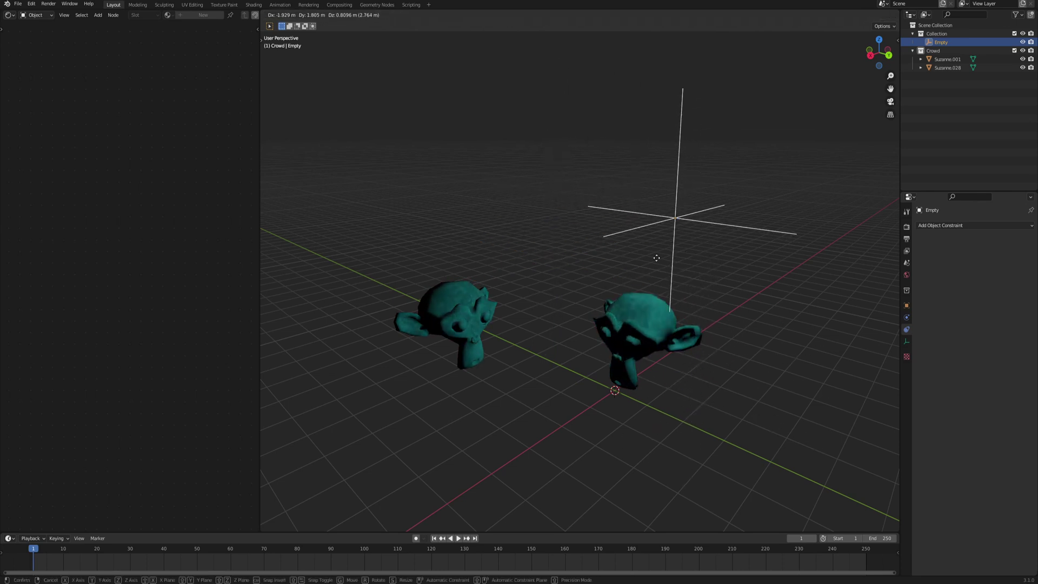
left_click(523, 283)
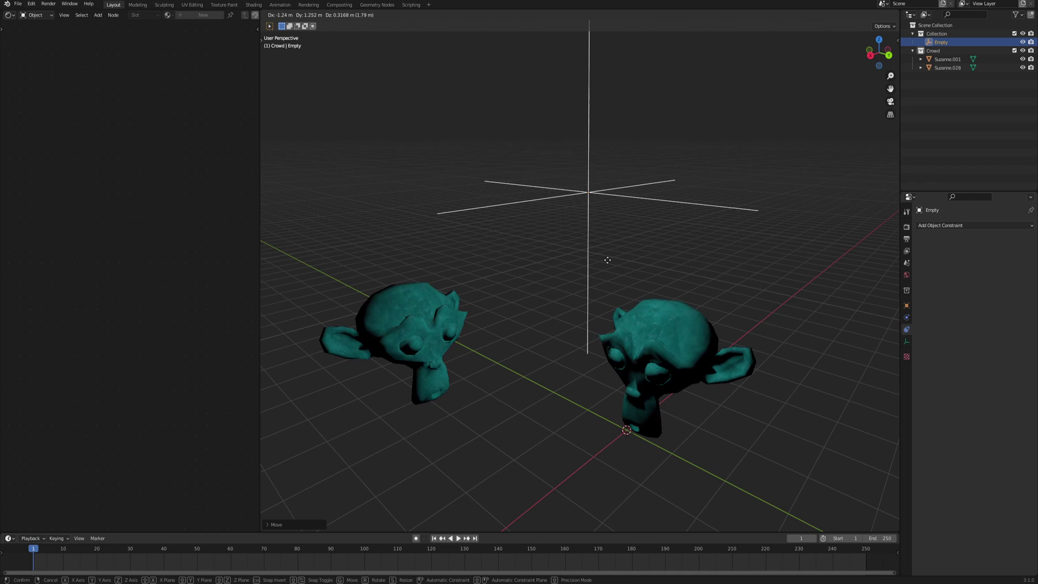
left_click(445, 325)
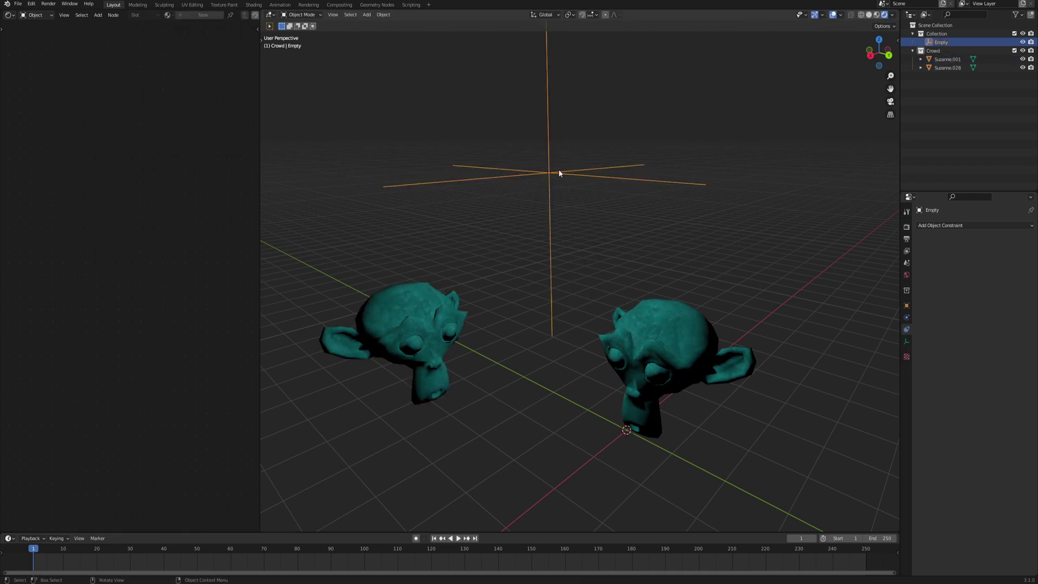
key("g")
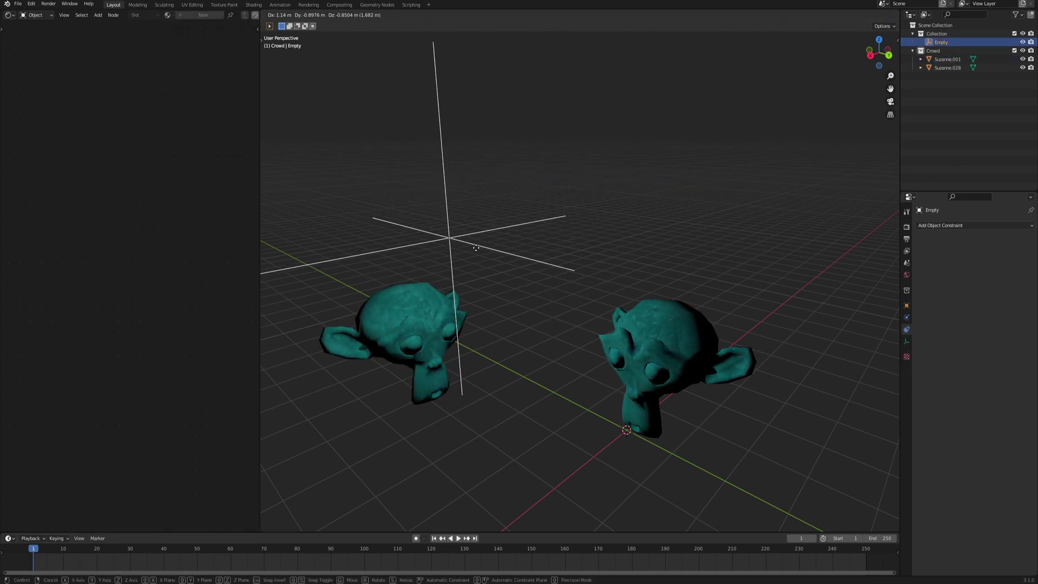
left_click(471, 268)
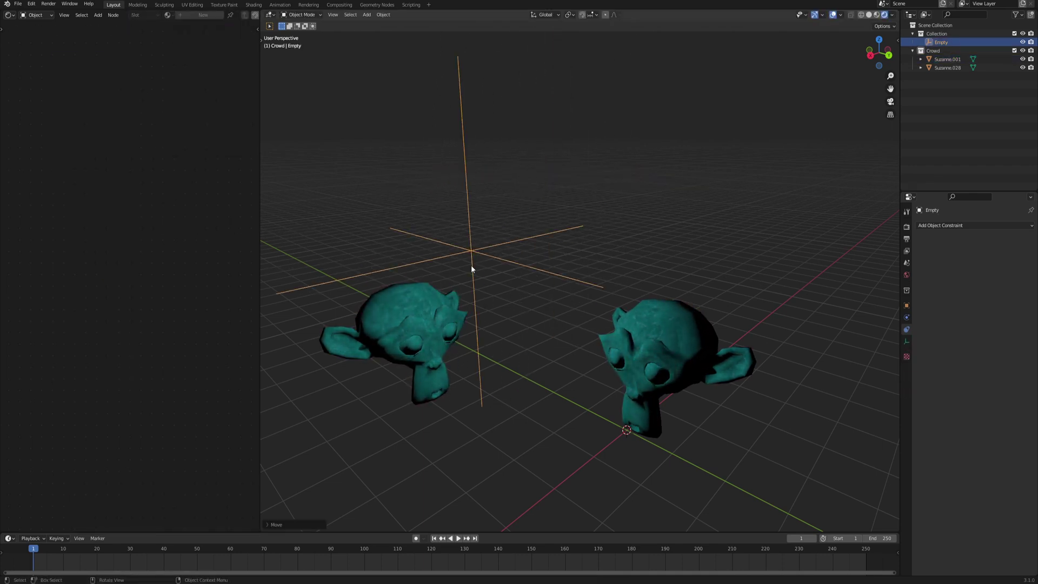
On Suzanne.001's FakeLight node, set the light range to 5.3 and the light intensity to about 159.5
left_click(413, 306)
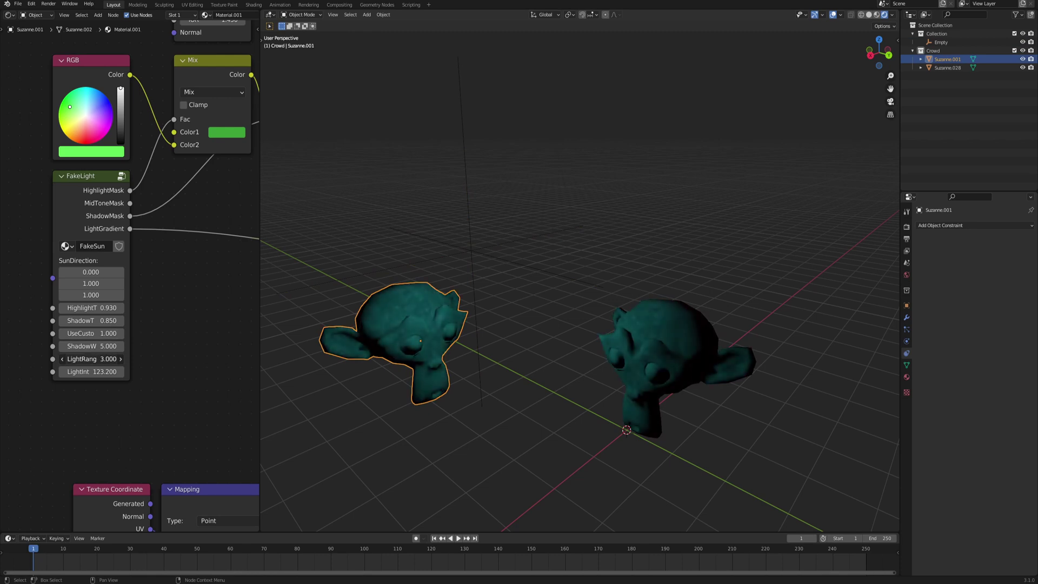
mouse_move(91, 359)
left_mouse_down()
mouse_move(116, 358)
mouse_move(125, 372)
mouse_move(65, 371)
left_mouse_up()
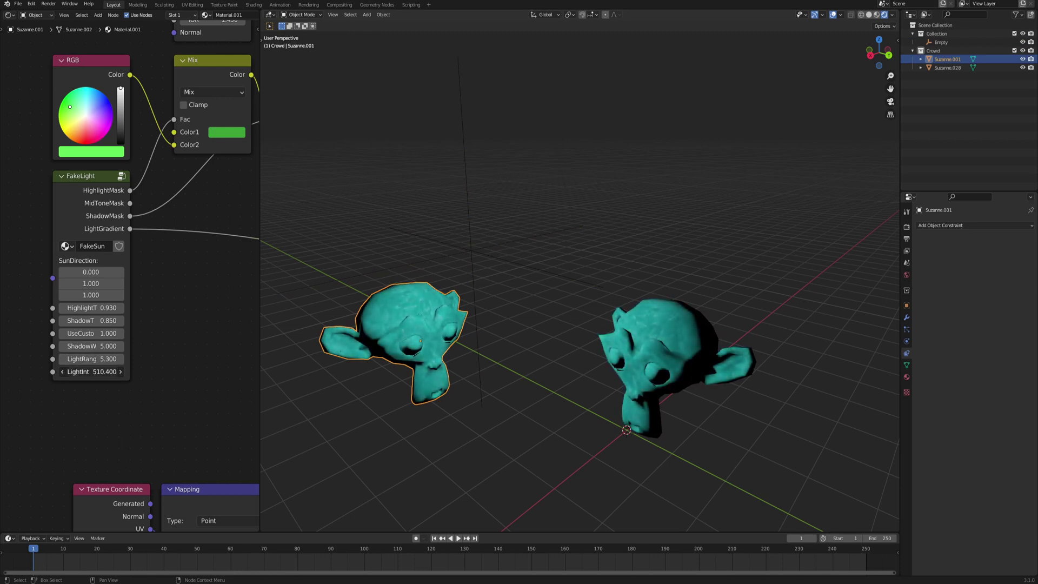
Move the empty around both monkey heads to test the light falloff, placing it above and between them
left_click(480, 242)
key("g")
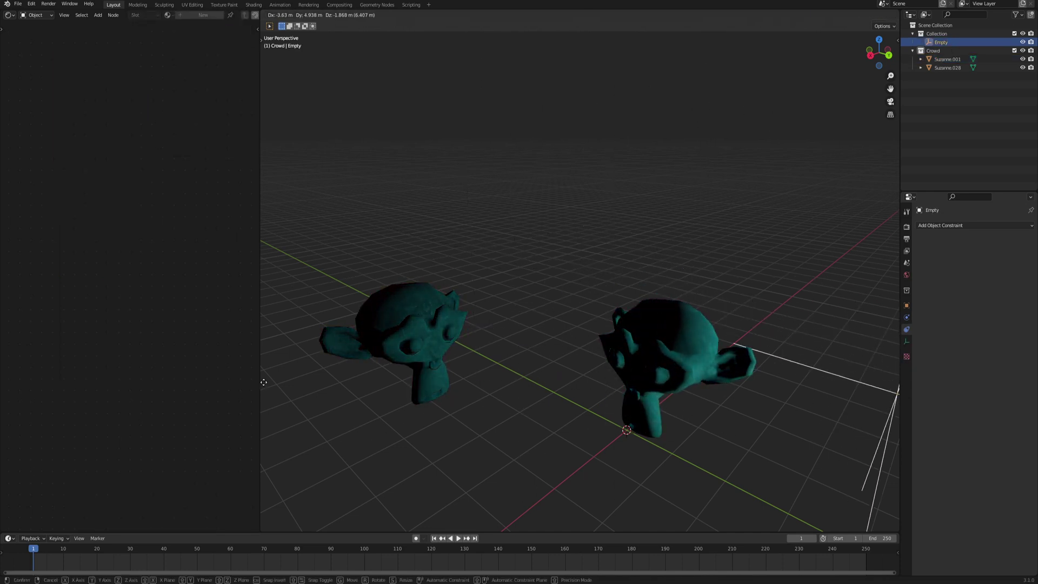
left_click_drag(263, 382, 574, 238)
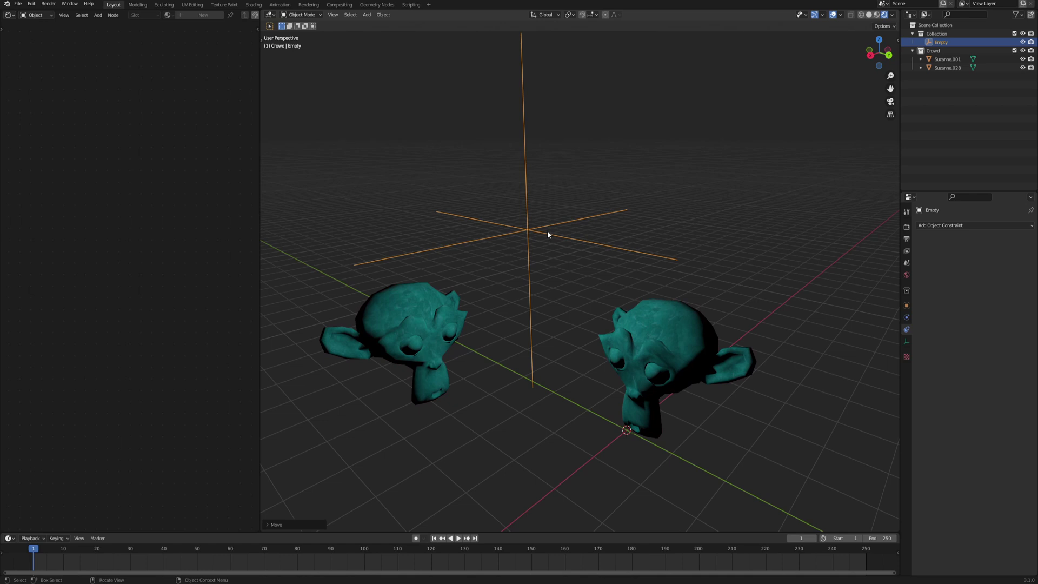
key("g")
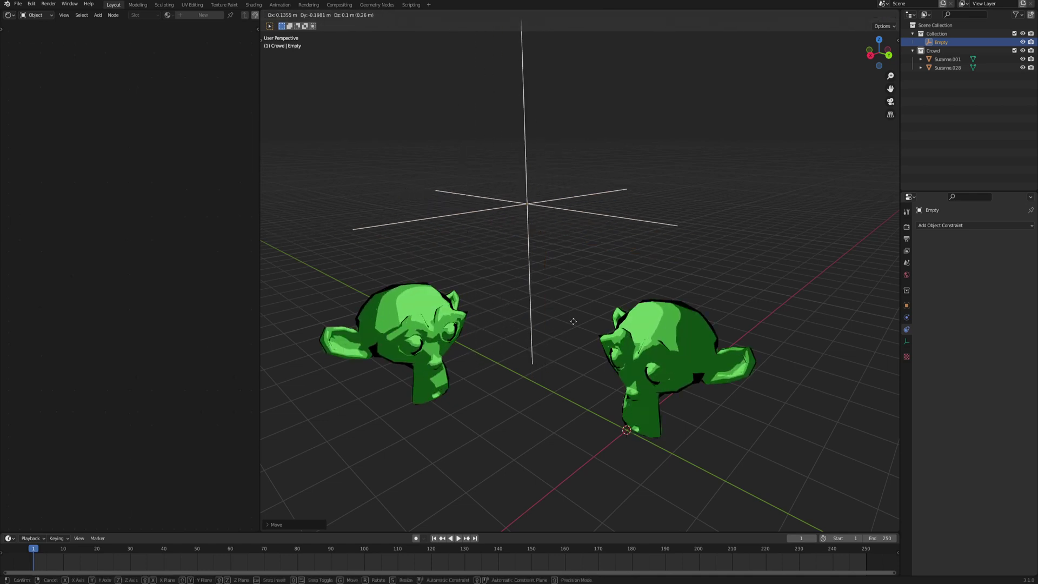
left_click(563, 338)
Adjust the highlight and shadow thresholds of the FakeLight node in Suzanne.001's material
left_click(426, 360)
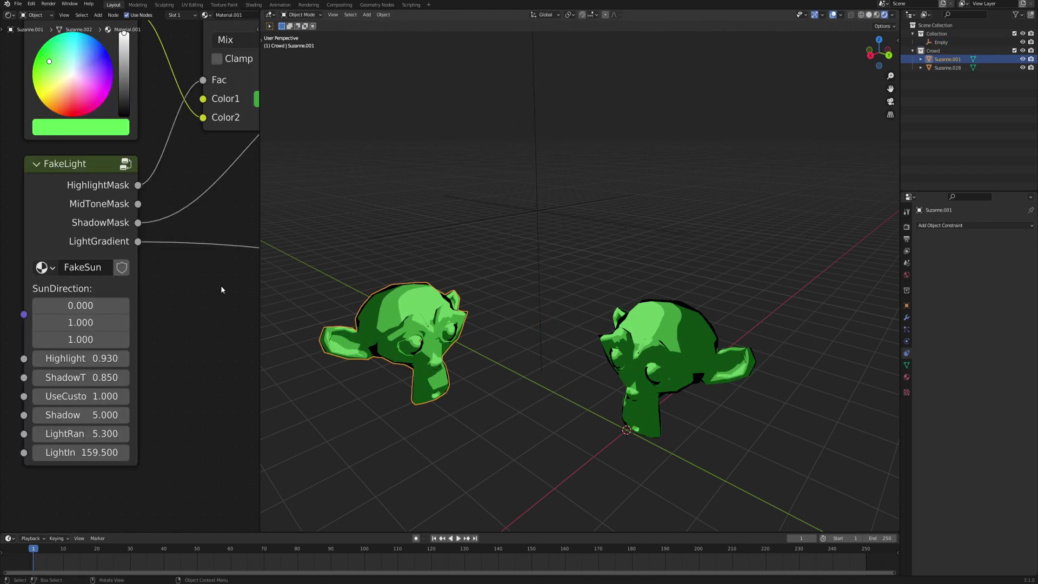
mouse_move(95, 359)
left_mouse_down("shift")
mouse_move(108, 359)
mouse_move(97, 377)
mouse_move(119, 378)
mouse_move(89, 378)
left_mouse_up("shift")
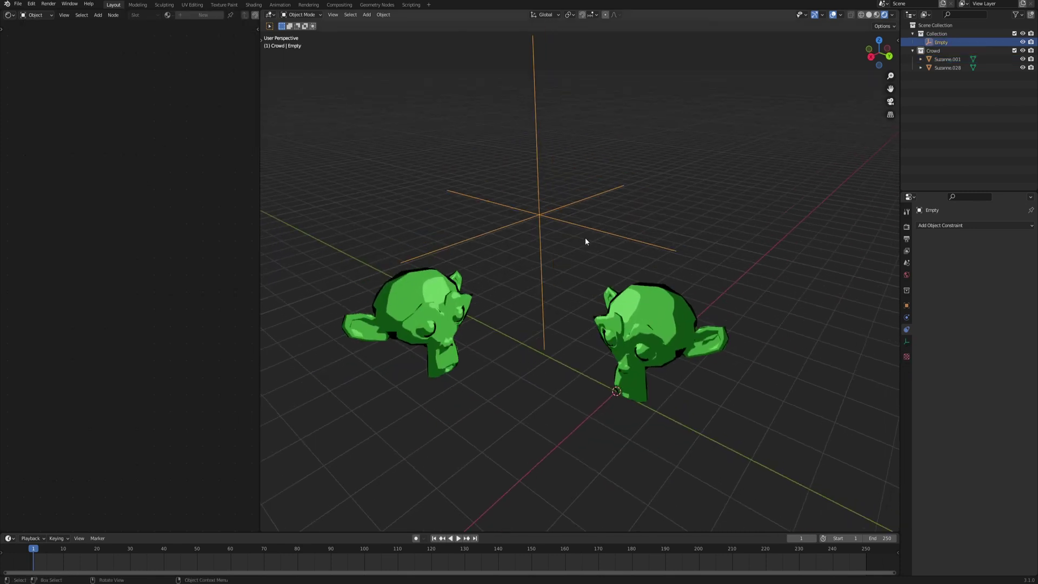
Move the empty around the green monkey heads and leave it high above the space between them
key("g")
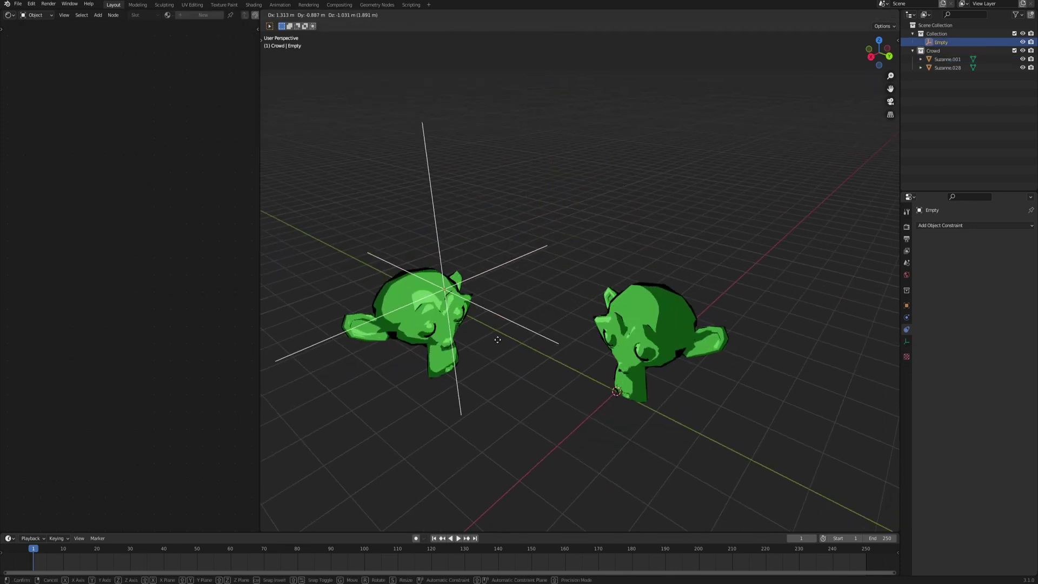
left_click(593, 235)
middle_click_drag(593, 236, 603, 266)
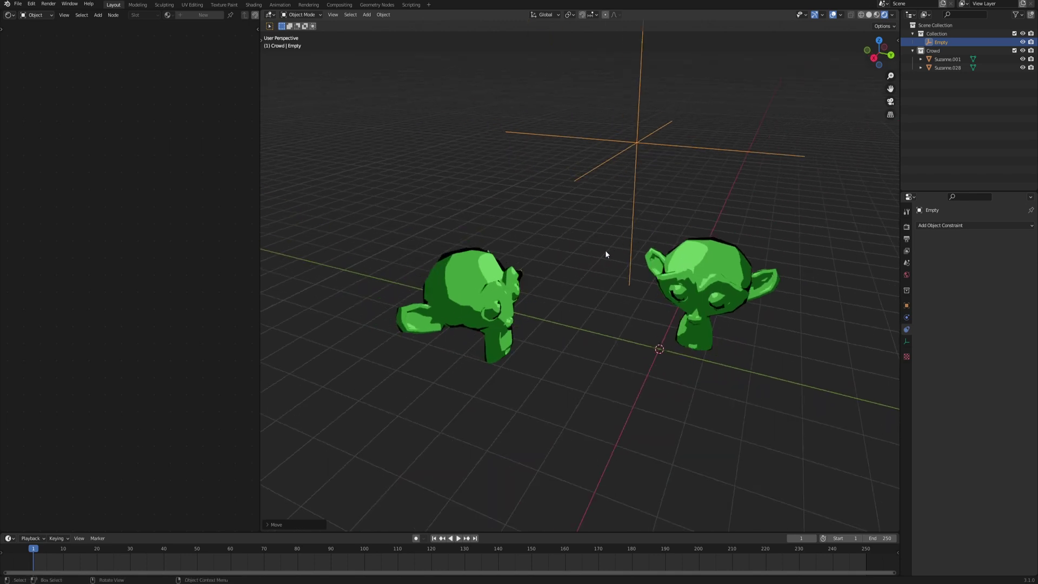
middle_click_drag(592, 262, 451, 271)
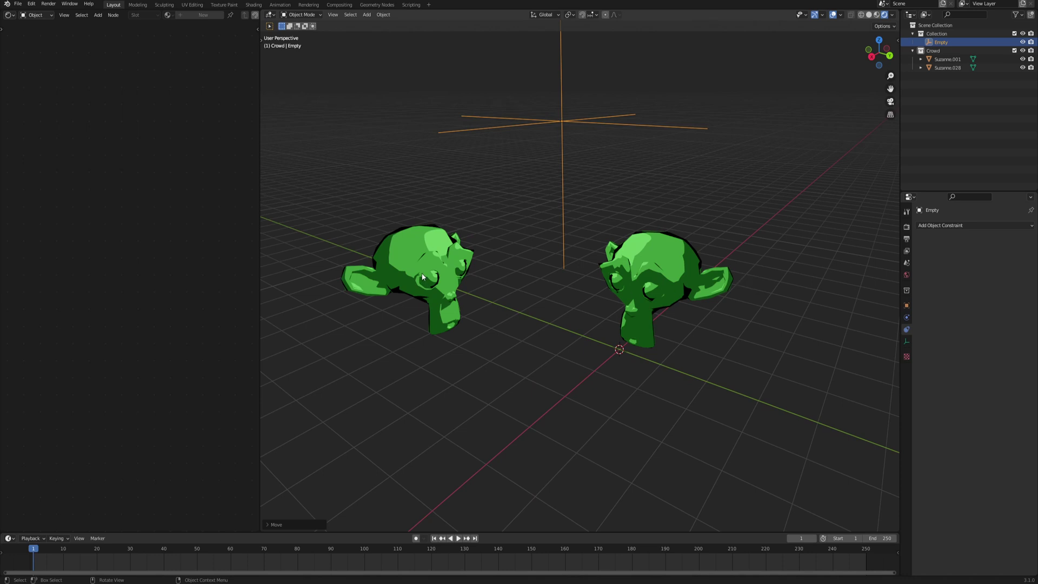
Add a monkey mesh at the origin of the empty scene and scale it up
key("shift+a")
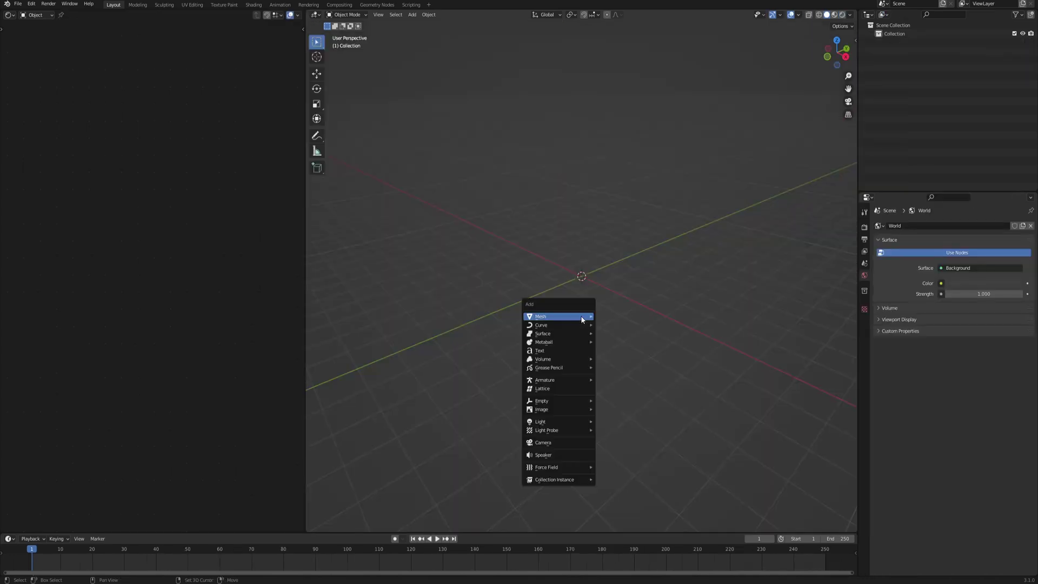
mouse_move(588, 319)
left_click(634, 397)
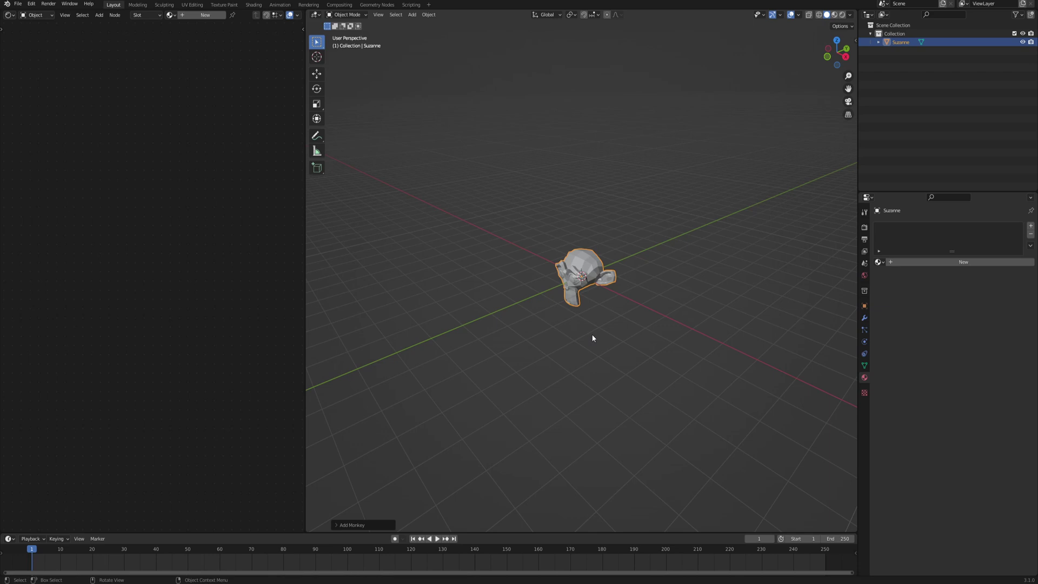
key("s")
left_click(619, 297)
Apply smooth shading to the monkey mesh
middle_click_drag(619, 297, 592, 279)
right_click(608, 273)
left_click(608, 272)
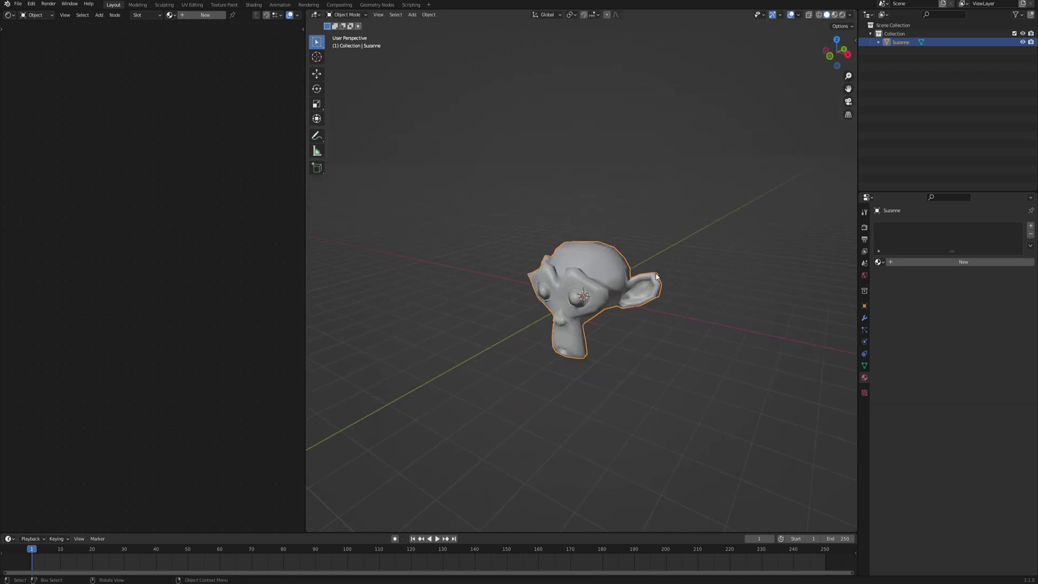
mouse_move(582, 270)
middle_mouse_down()
mouse_move(563, 271)
mouse_move(619, 218)
mouse_move(599, 261)
mouse_move(625, 254)
mouse_move(590, 258)
middle_mouse_up()
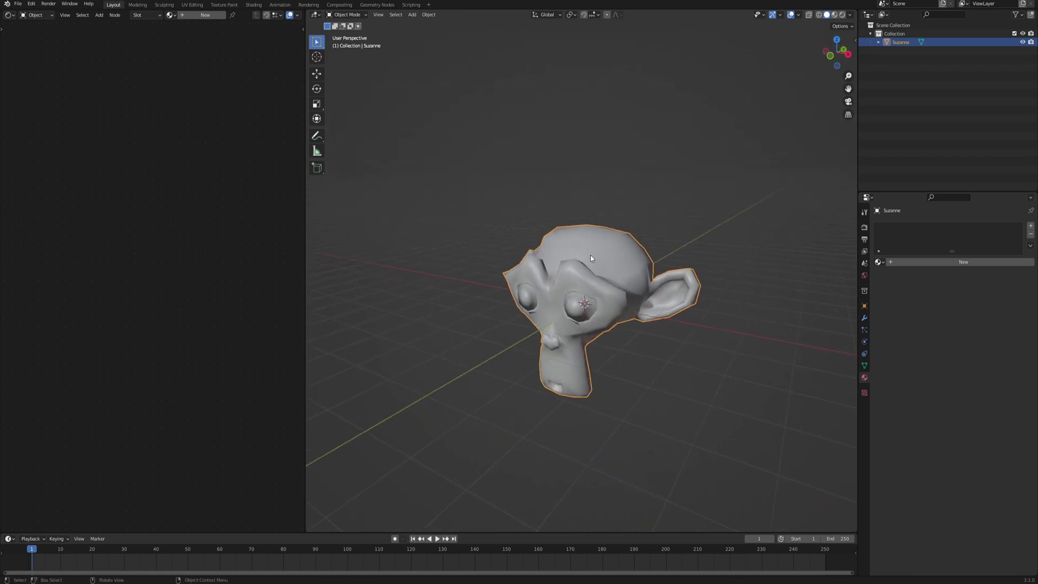
Switch the viewport to rendered shading and create a new material without a surface shader for the monkey
left_click(843, 17)
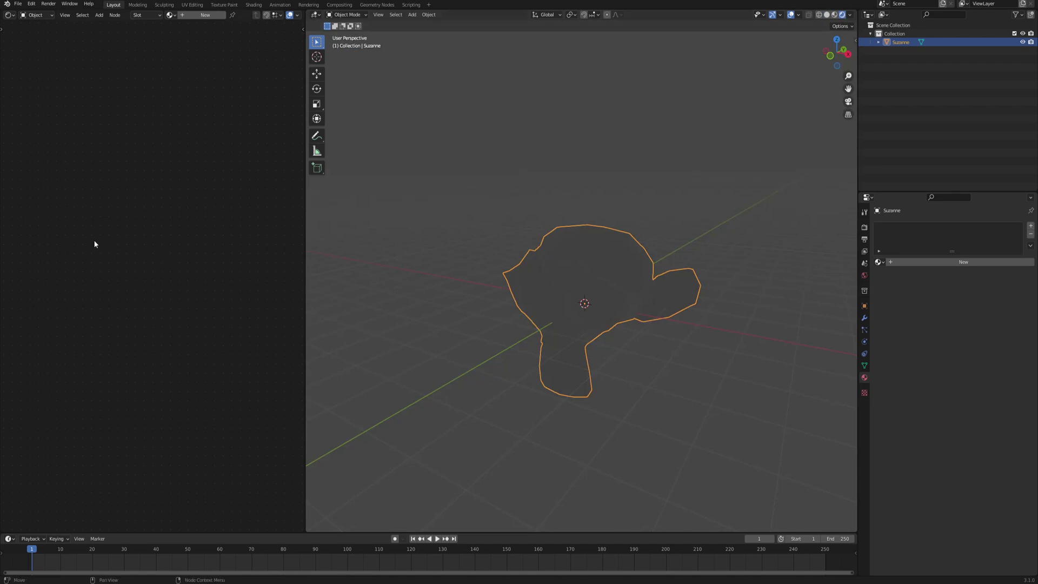
left_click(204, 15)
middle_click_drag(118, 234, 114, 218)
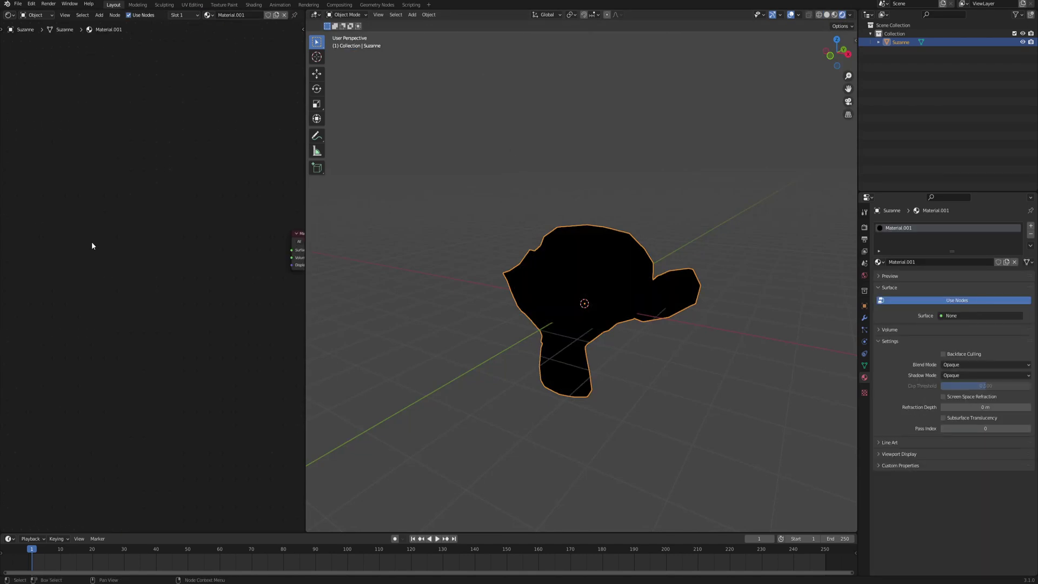
Add a Texture Coordinate node to the monkey's material and place a duplicate of it just below
right_click(77, 233)
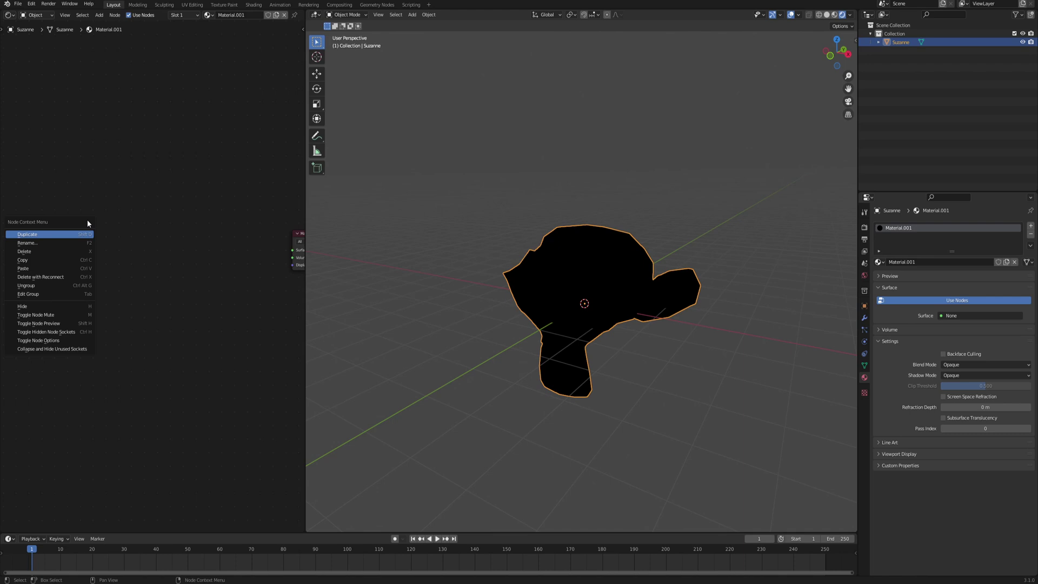
key("F3")
type("tex")
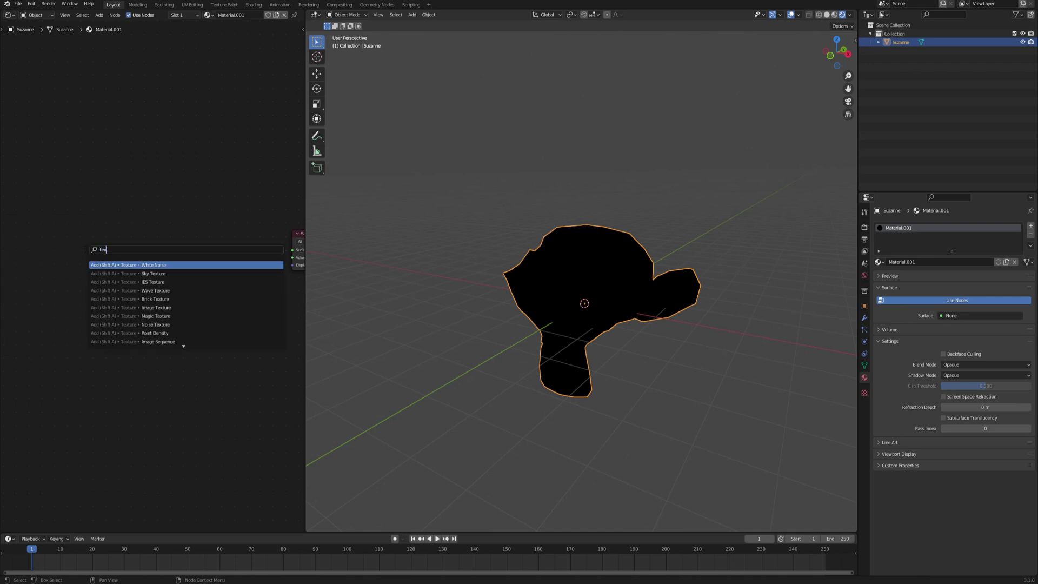
type("ture co")
key("Return")
left_click(90, 237)
key("shift+d")
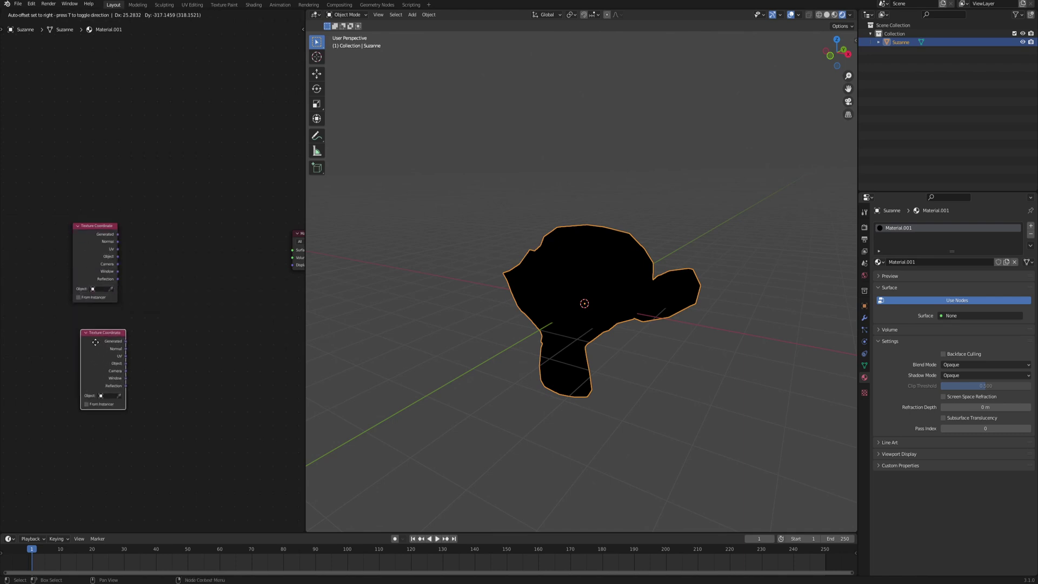
left_click(93, 330)
Add a plain axes empty and move it along the Z axis to above the monkey's head
left_click(484, 278)
key("shift+a")
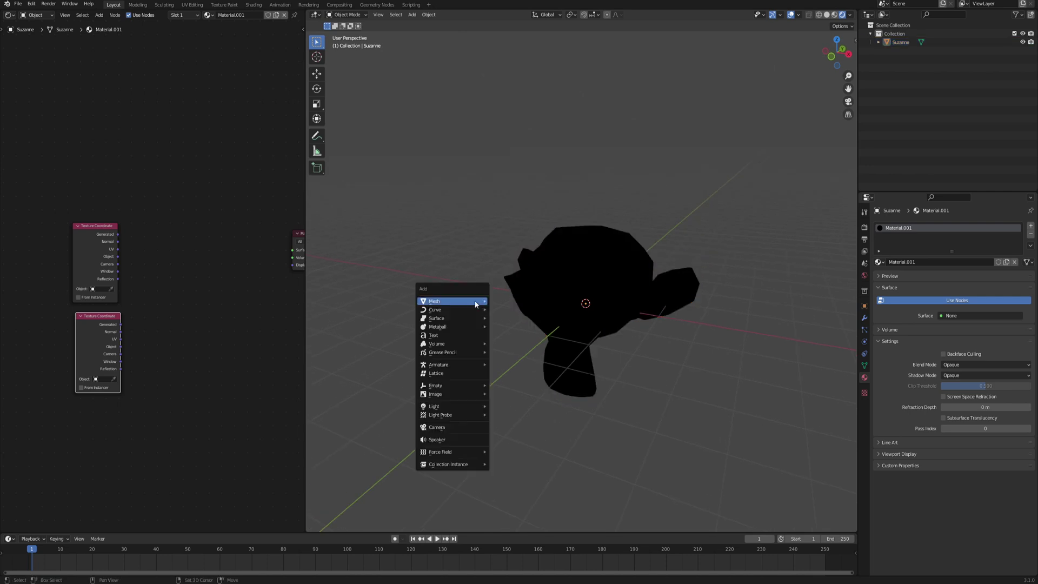
mouse_move(476, 304)
mouse_move(459, 385)
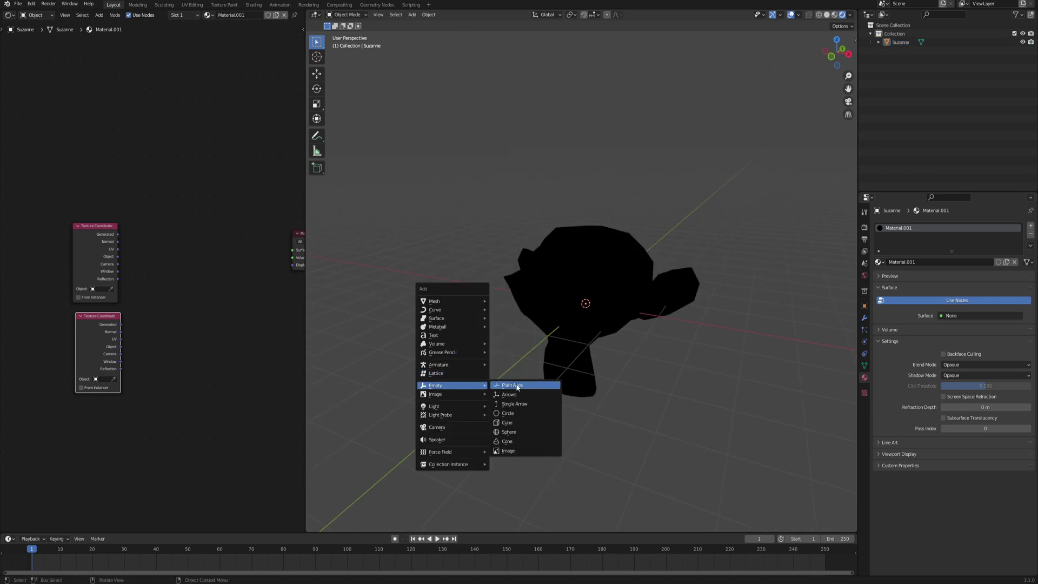
left_click(511, 386)
key("g")
key("z")
left_click(625, 174)
Assign the empty above the monkey as the reference object of the lower Texture Coordinate node in the monkey's material
left_click(601, 254)
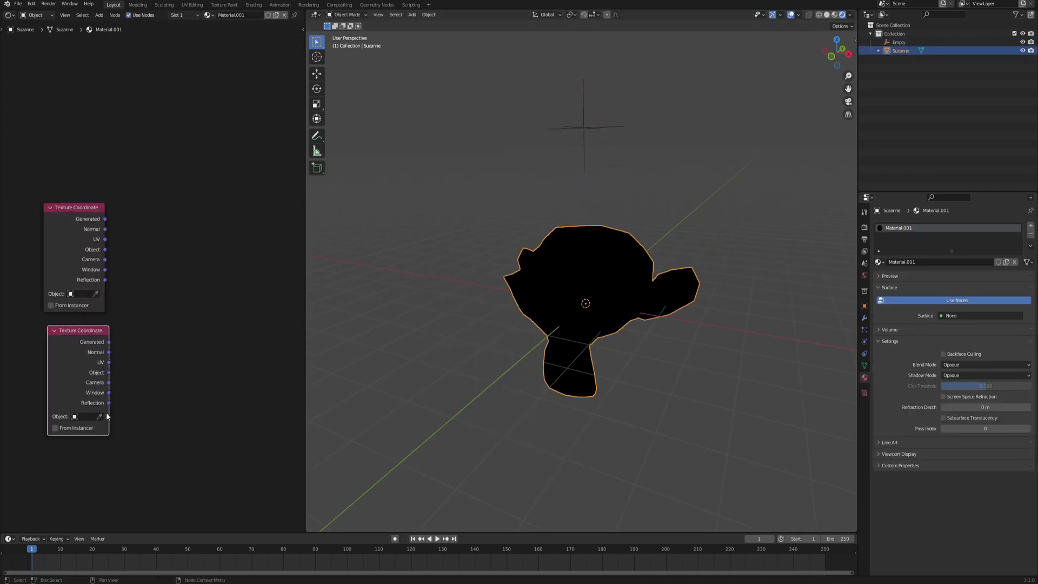
middle_click_drag(82, 352, 112, 322)
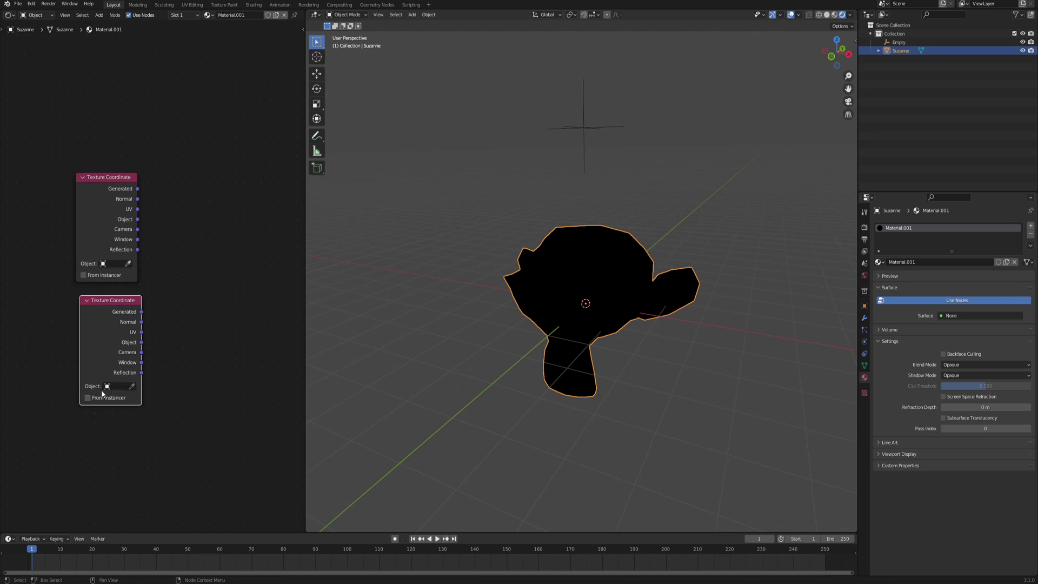
left_click(588, 125)
middle_click_drag(168, 285, 151, 300)
Add a Vector Math node beside the Texture Coordinate nodes and set its operation to Distance
key("F3")
type("vector")
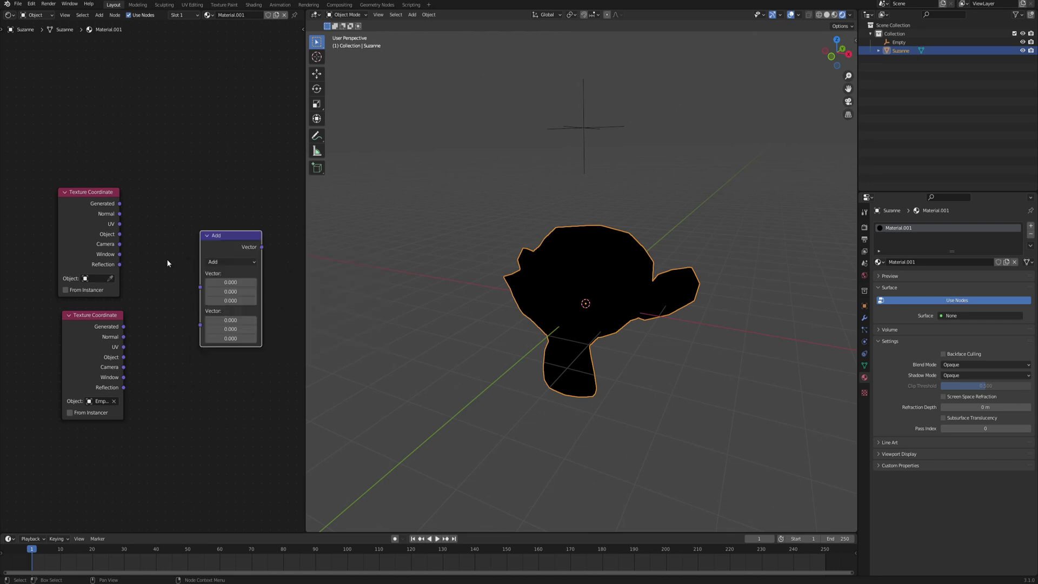
scroll(167, 263, "up", 2)
middle_click_drag(167, 263, 158, 260)
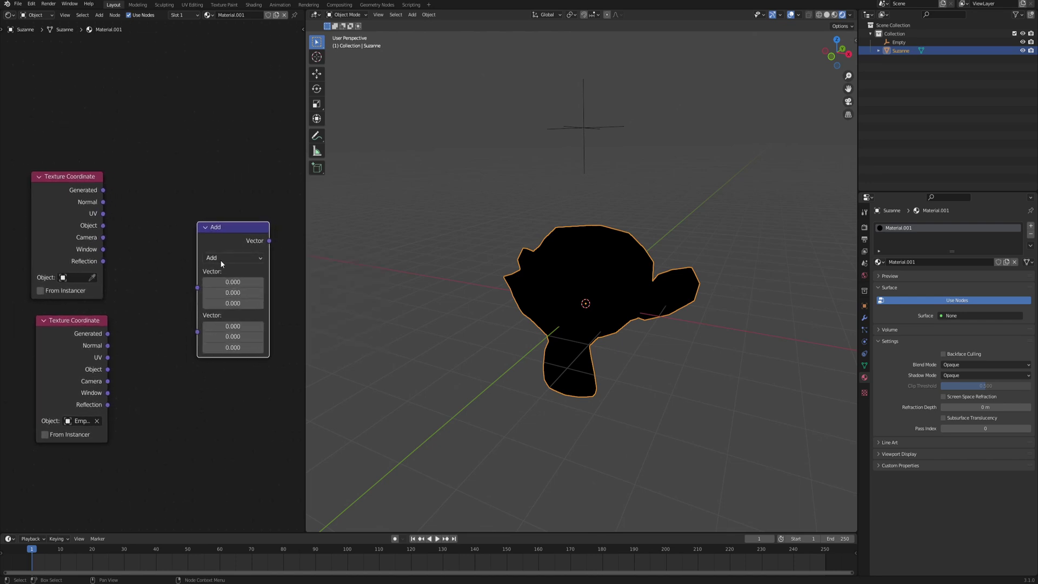
left_click(220, 260)
left_click(241, 415)
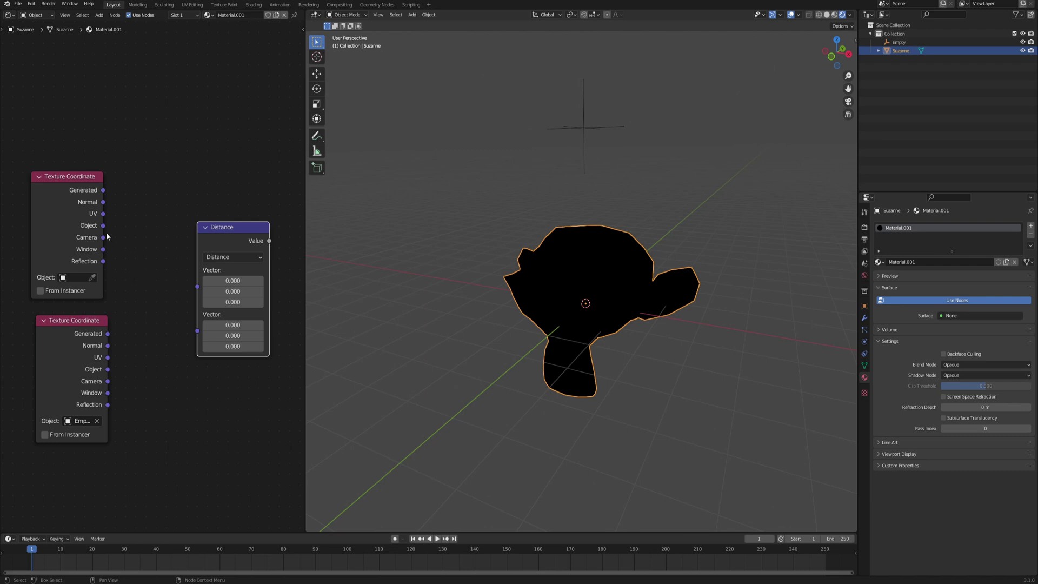
Connect the upper Texture Coordinate's Normal and the lower one's Object output to the two Vector inputs of the Distance node
left_click_drag(102, 203, 198, 287)
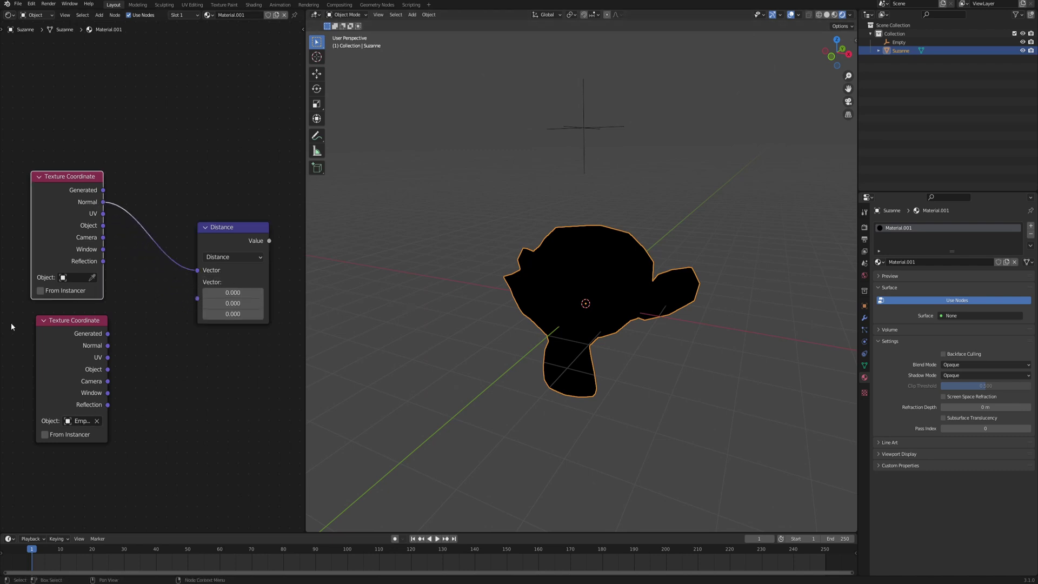
left_click_drag(107, 369, 197, 282)
left_click_drag(68, 179, 76, 179)
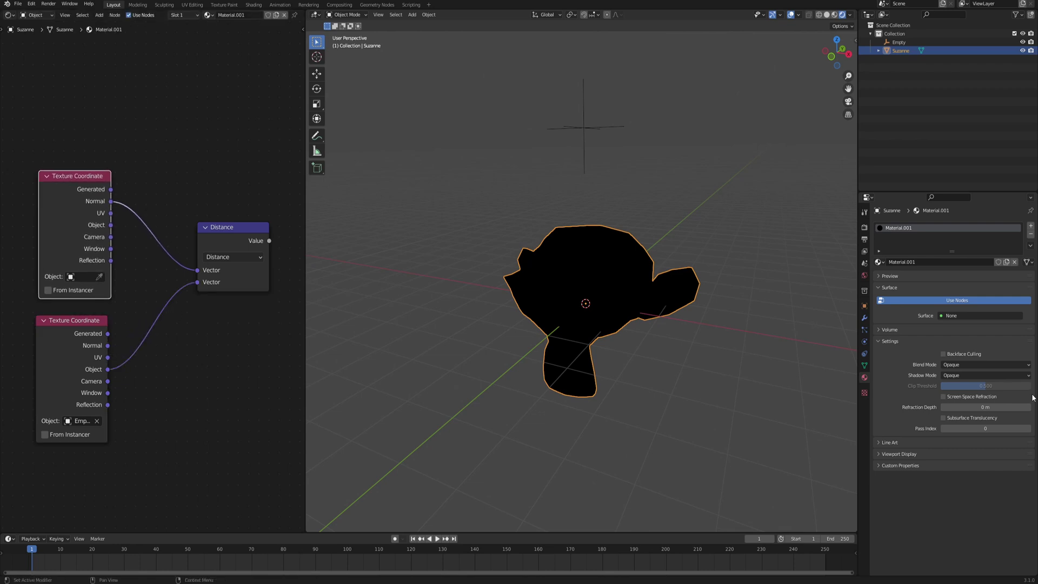
Move the empty sideways above the monkey's head and preview the Distance node's output on the monkey
middle_click_drag(598, 280, 650, 268)
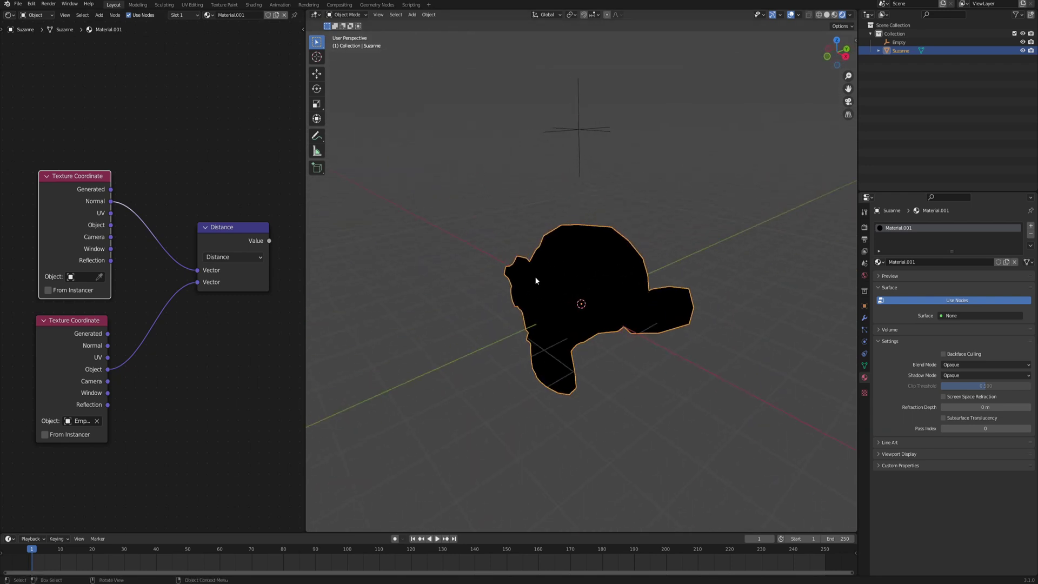
left_click(577, 125)
key("g")
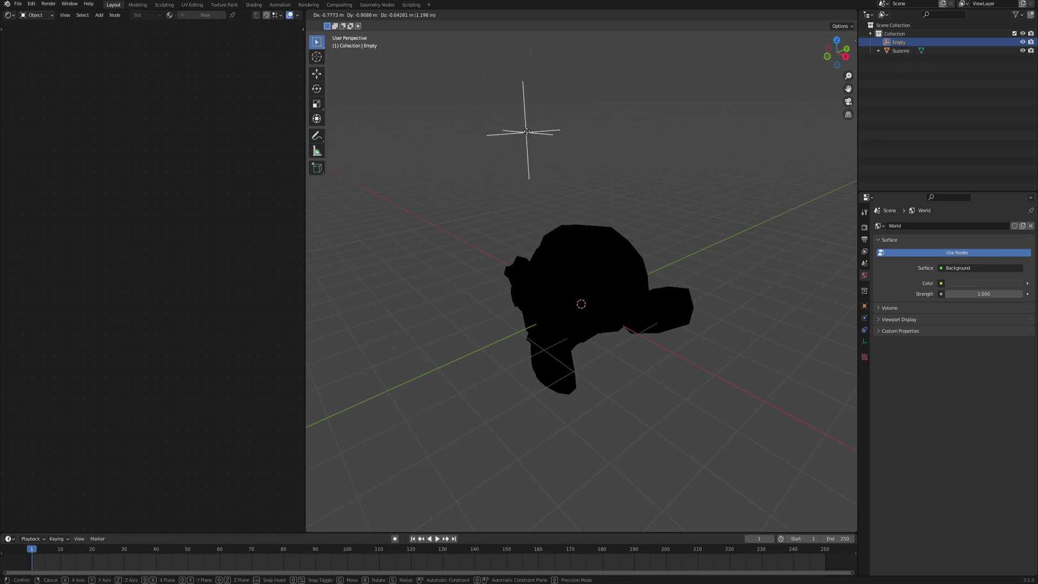
left_click(527, 121)
left_click(587, 233)
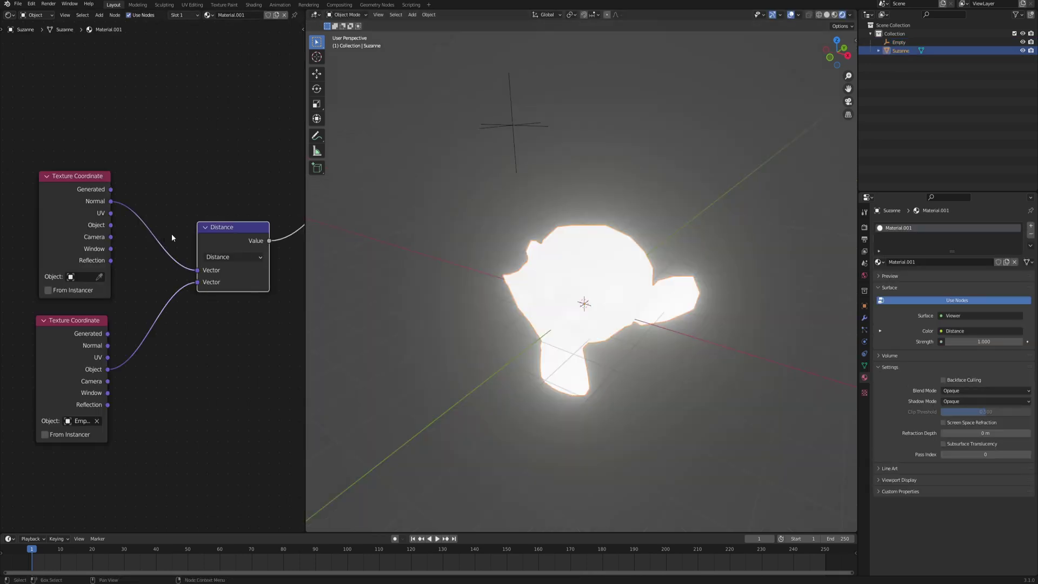
Reposition the empty closer to the monkey's head to test the Distance preview, and reselect the monkey
left_click(519, 120)
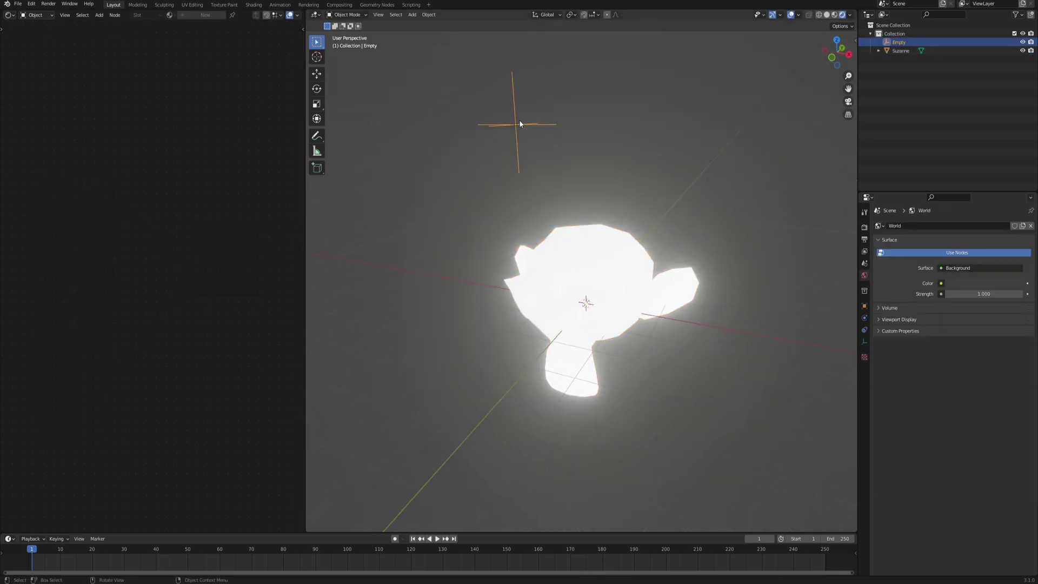
key("g")
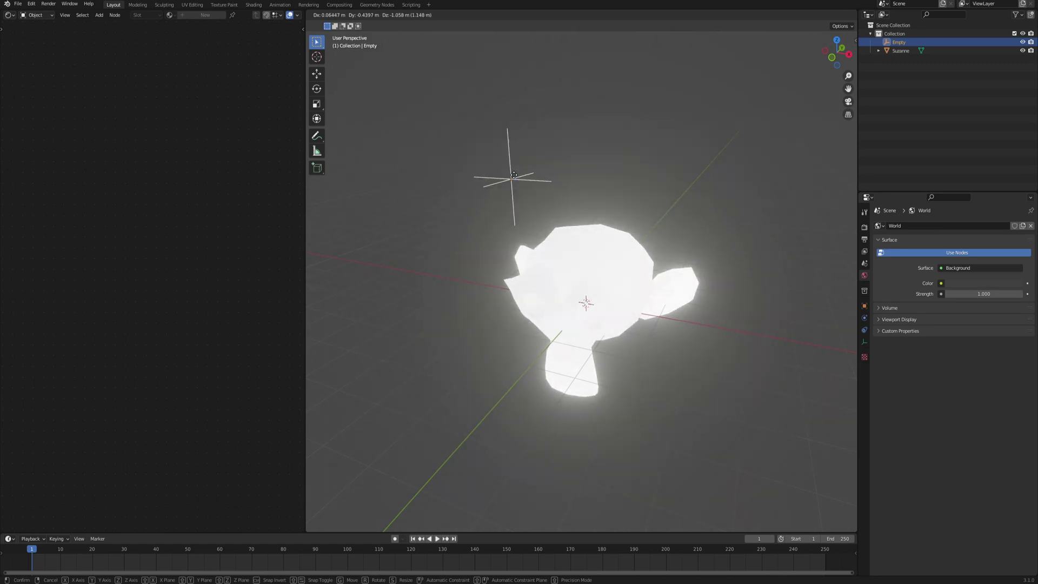
left_click(483, 141)
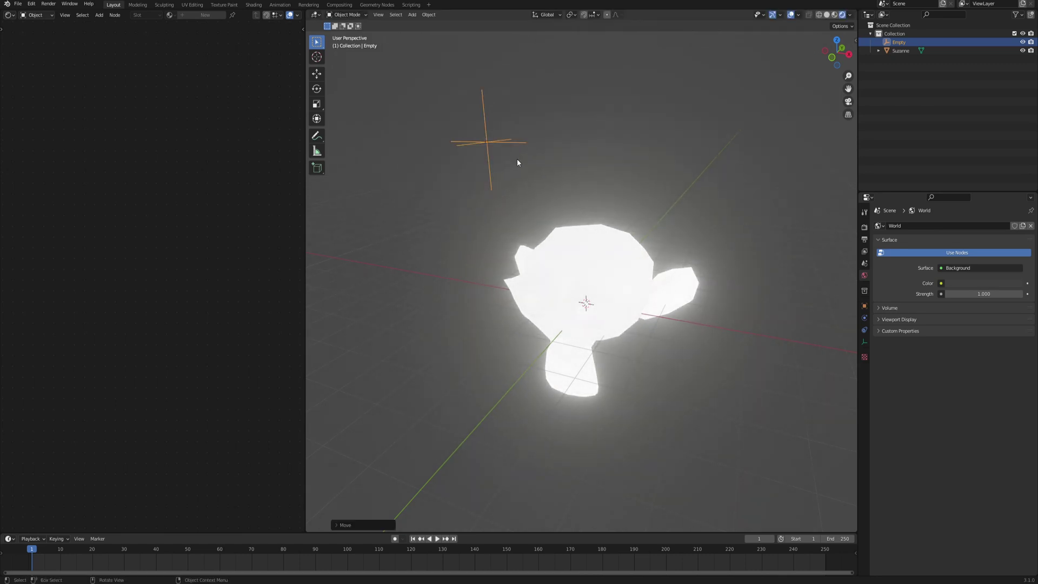
left_click(562, 233)
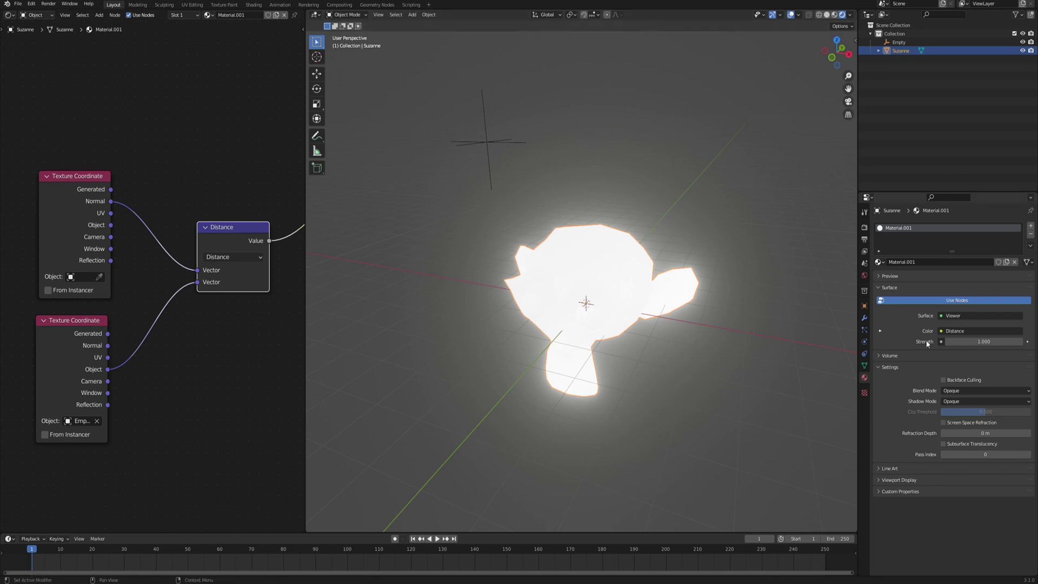
Insert duplicates of the Distance node on both Texture Coordinate links and set their operation to Normalize
middle_click_drag(551, 234, 506, 257)
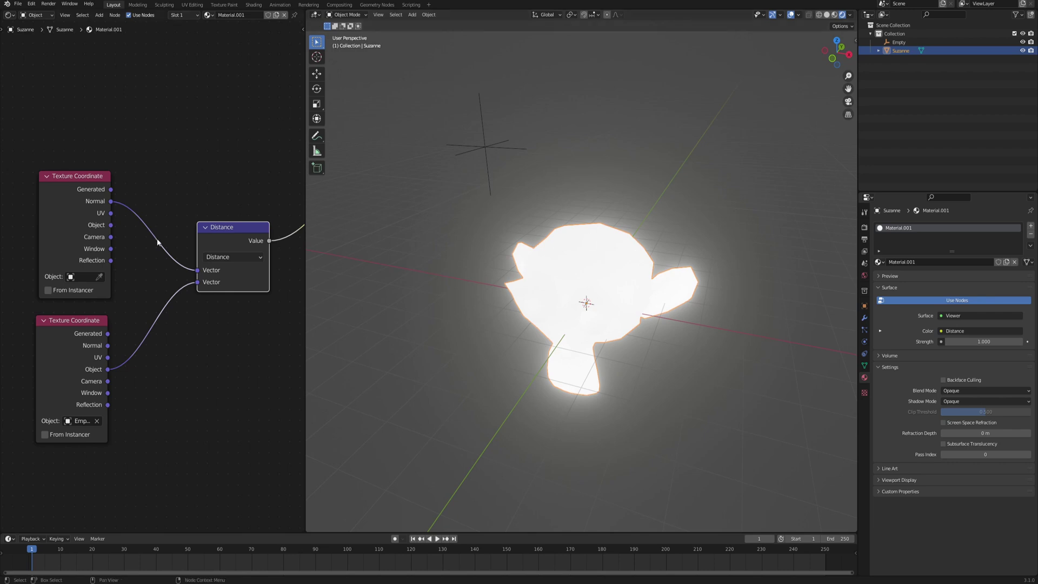
key("shift+d")
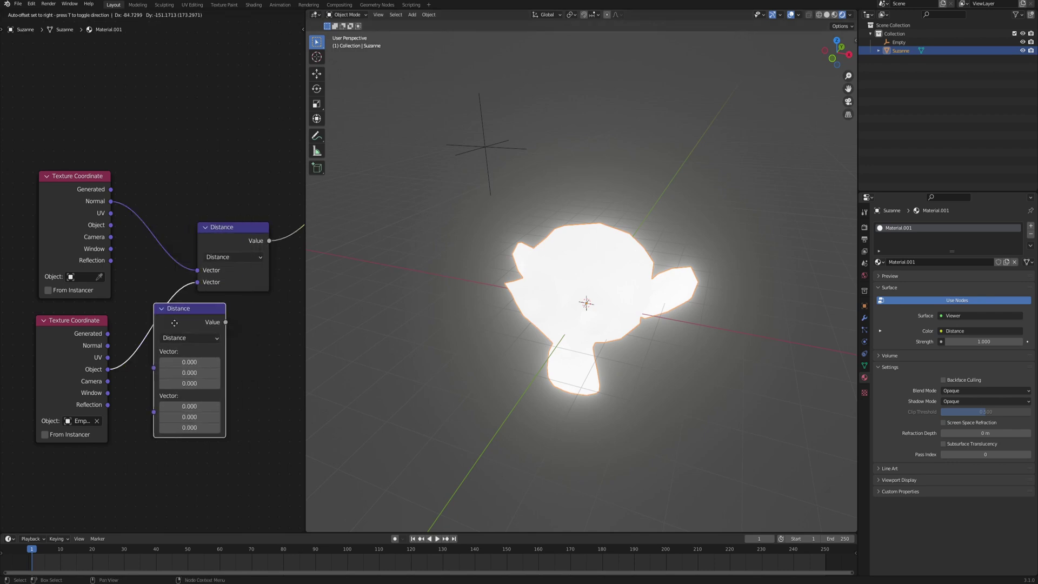
left_click(178, 322)
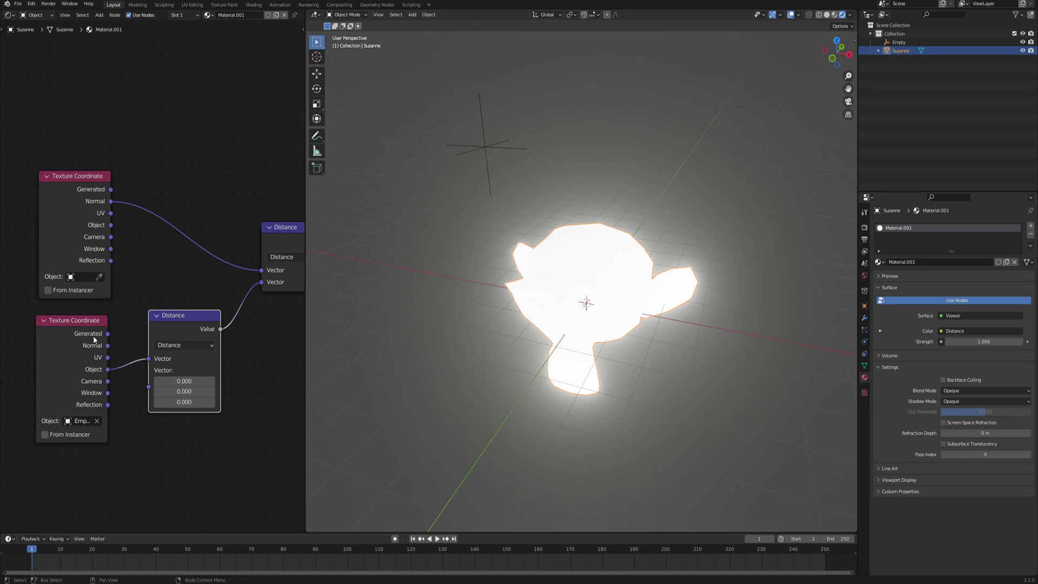
key("shift+d")
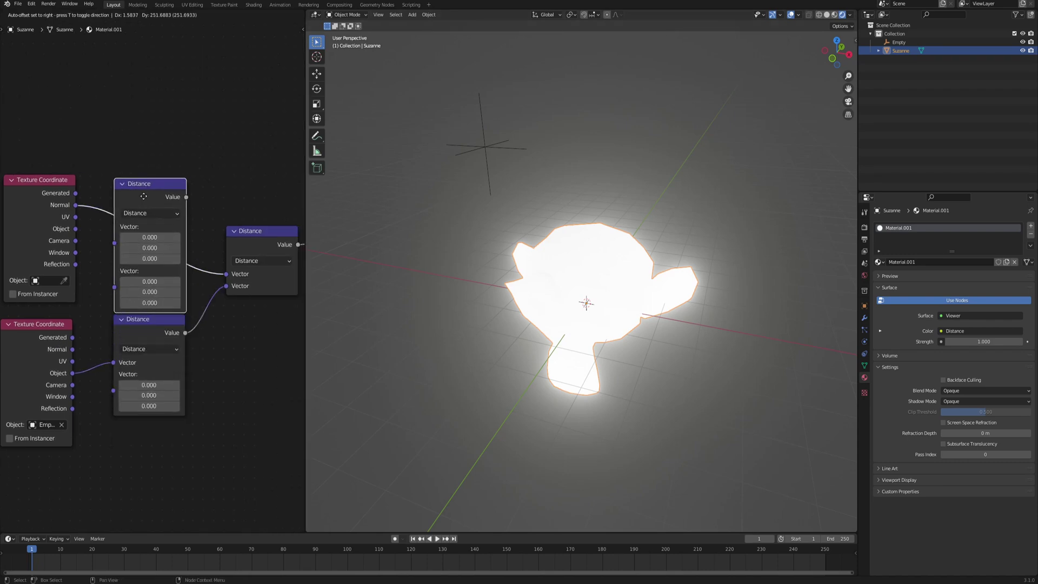
left_click(144, 196)
left_click(150, 214)
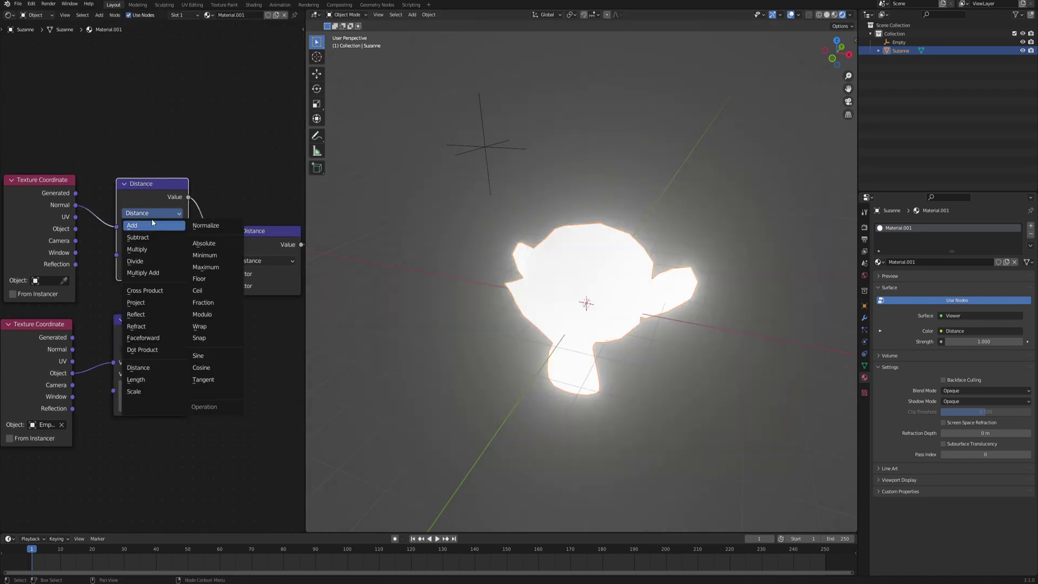
left_click(207, 225)
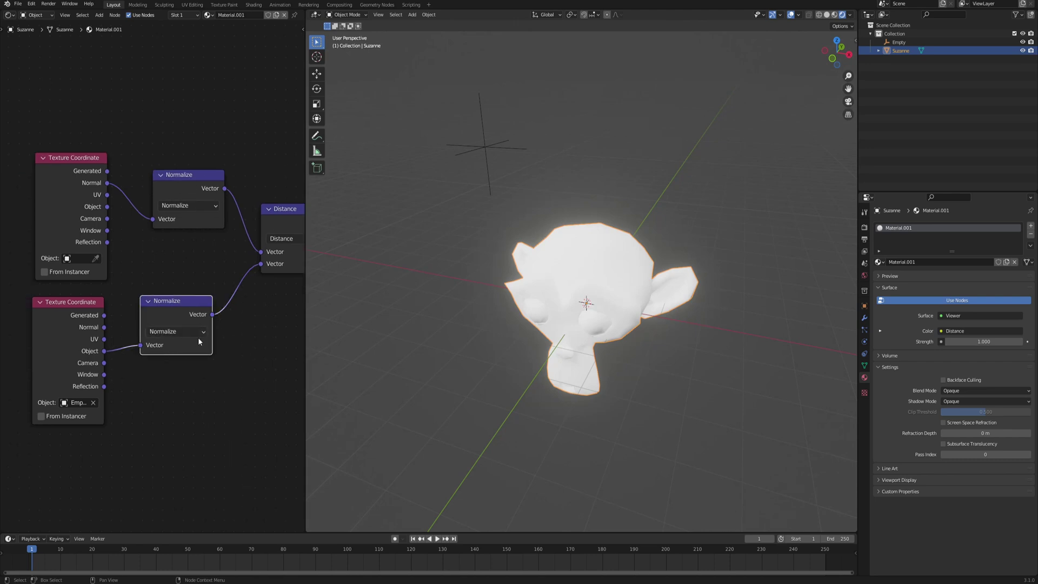
Move the empty across the monkey's face and back above its head to test the normalized shading
middle_click_drag(227, 324, 192, 322)
left_click_drag(247, 217, 251, 221)
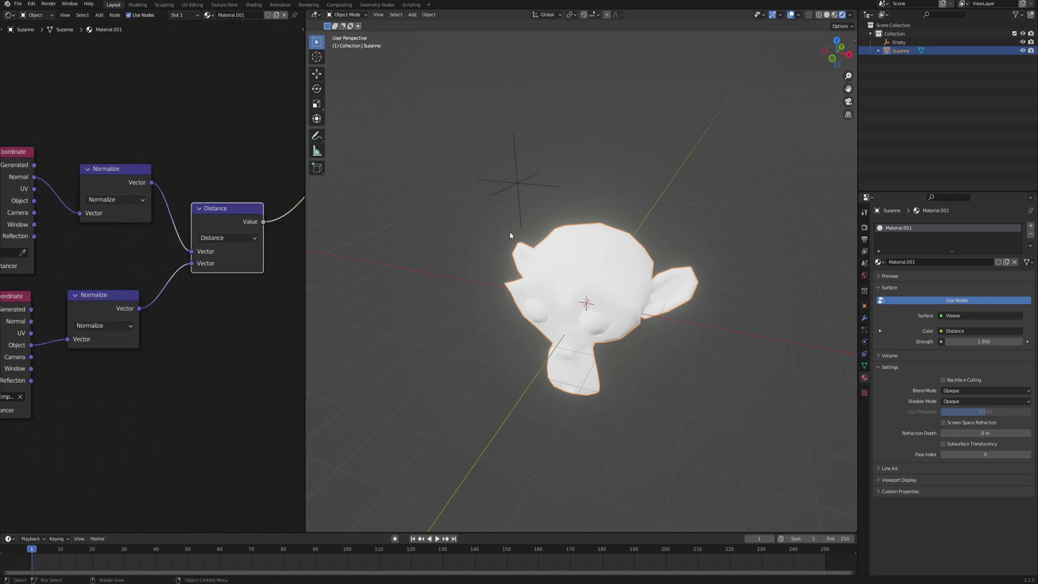
middle_click_drag(509, 233, 520, 187)
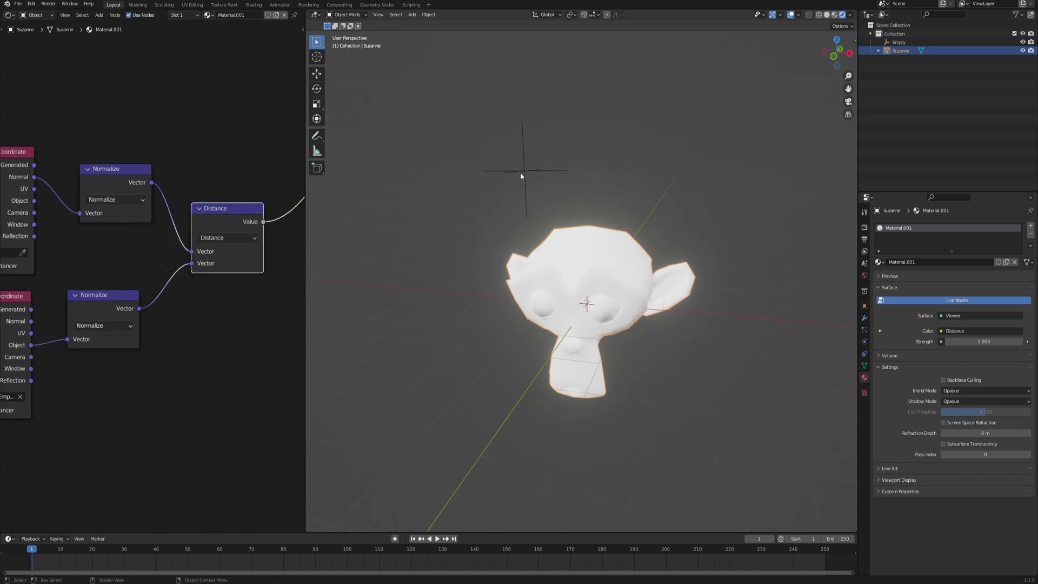
left_click(521, 171)
key("g")
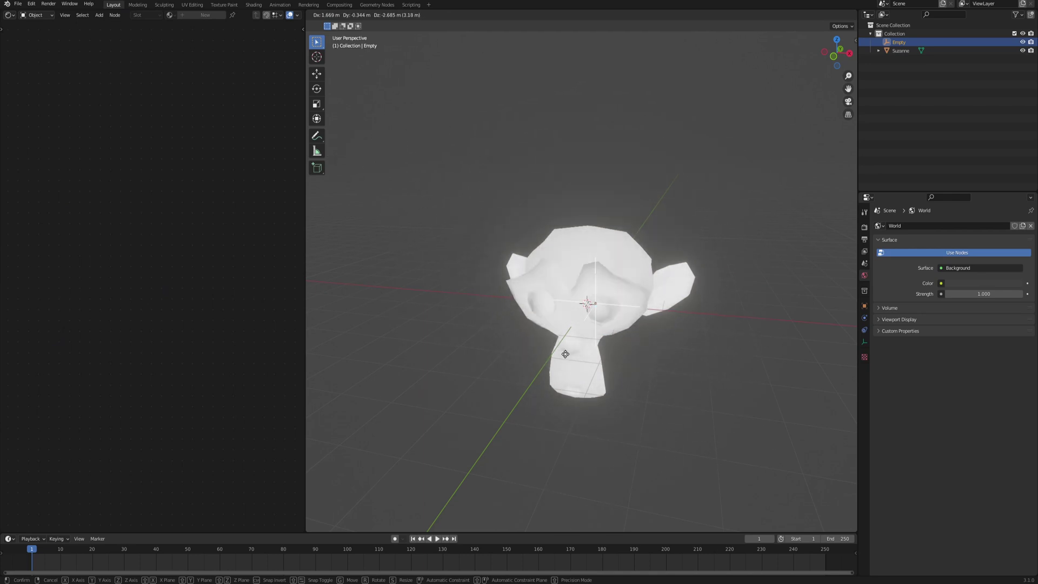
left_click(512, 214)
left_click(581, 283)
Lower the empty slightly beside the monkey's head and examine the shading from beneath and from the side
middle_click_drag(581, 283, 530, 278)
left_click(509, 176)
key("g")
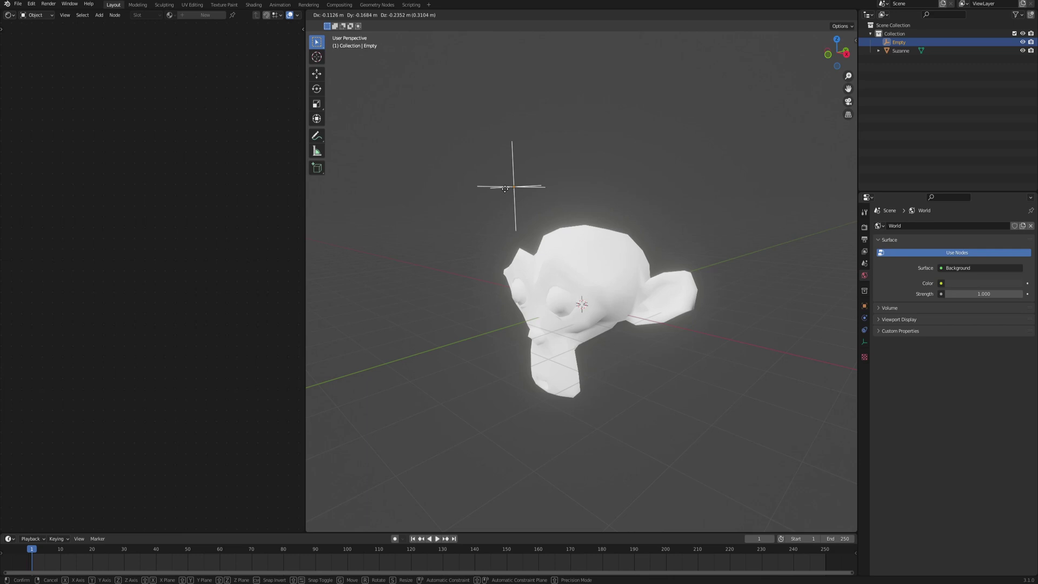
left_click(506, 191)
middle_click_drag(528, 220, 511, 242)
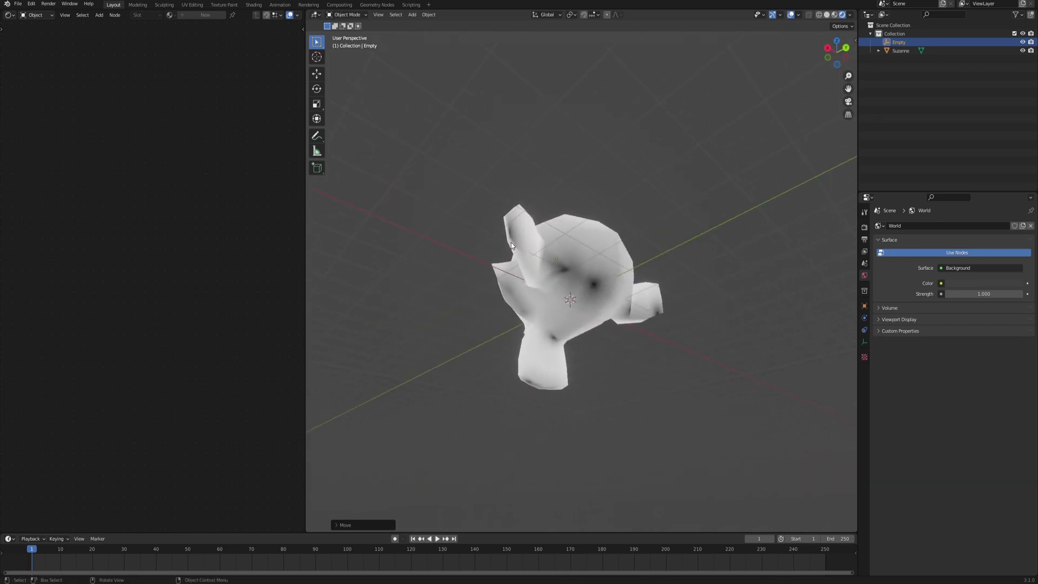
middle_click_drag(596, 290, 651, 312)
left_click(582, 275)
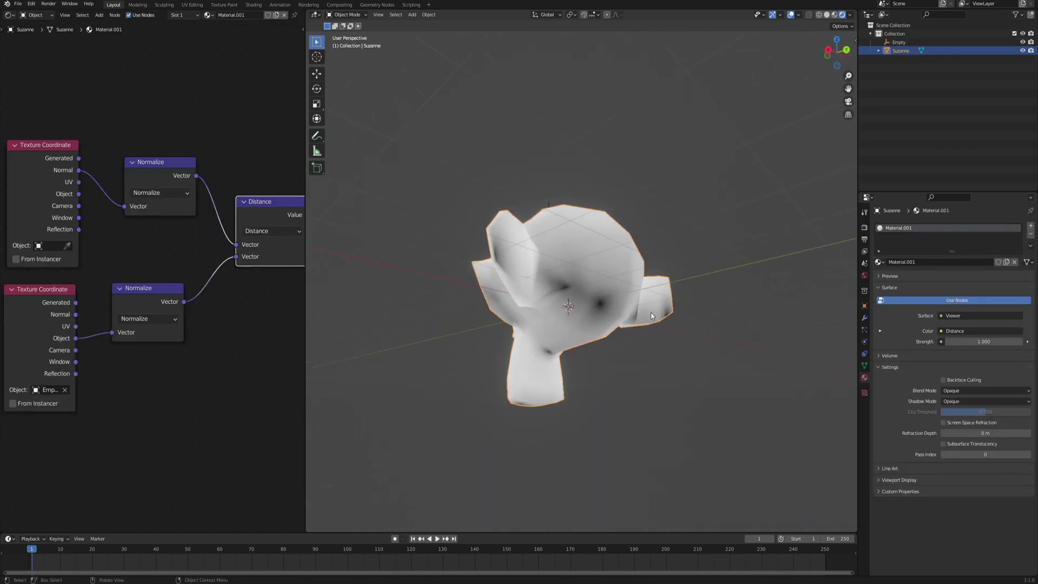
middle_click_drag(566, 289, 579, 261)
scroll(147, 209, "down", 4)
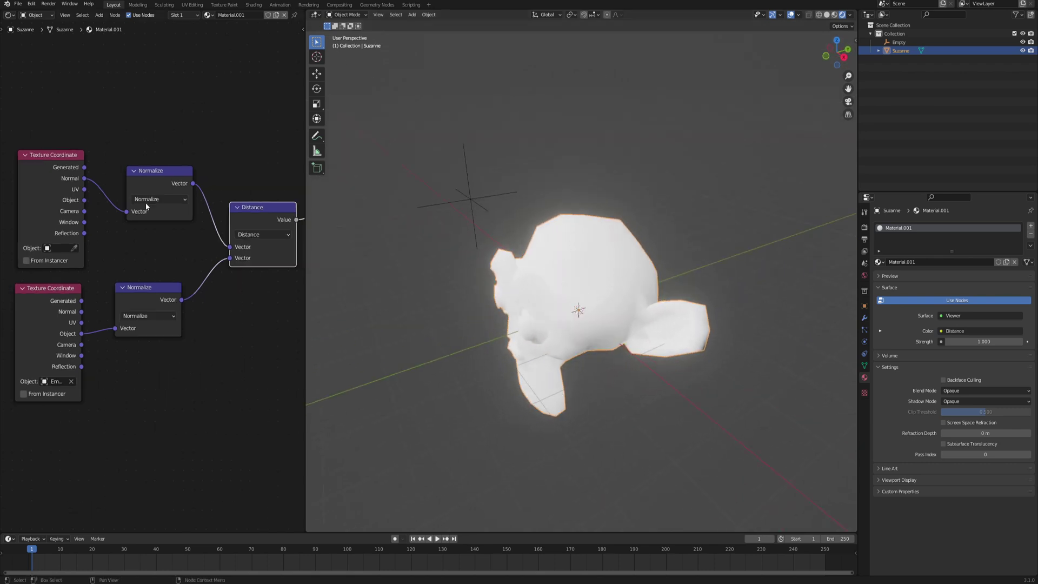
Add a Map Range node fed by the Distance node's Value output
middle_click_drag(197, 183, 173, 209)
scroll(173, 208, "up", 1)
middle_click_drag(579, 275, 555, 248)
scroll(572, 285, "up", 2)
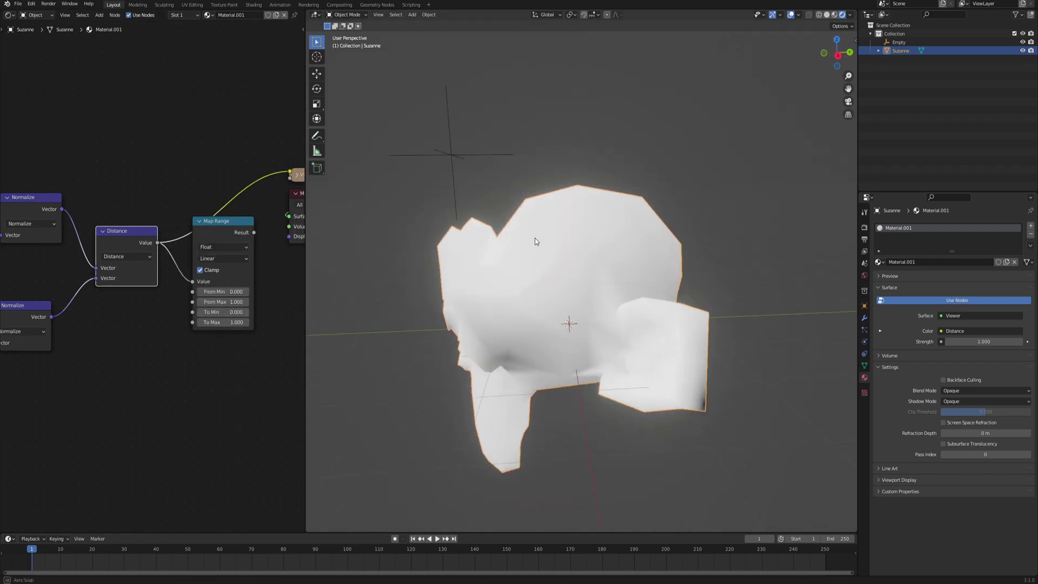
Examine the shading on the monkey's face up close and open the Eevee render settings
middle_click_drag(534, 238, 496, 193)
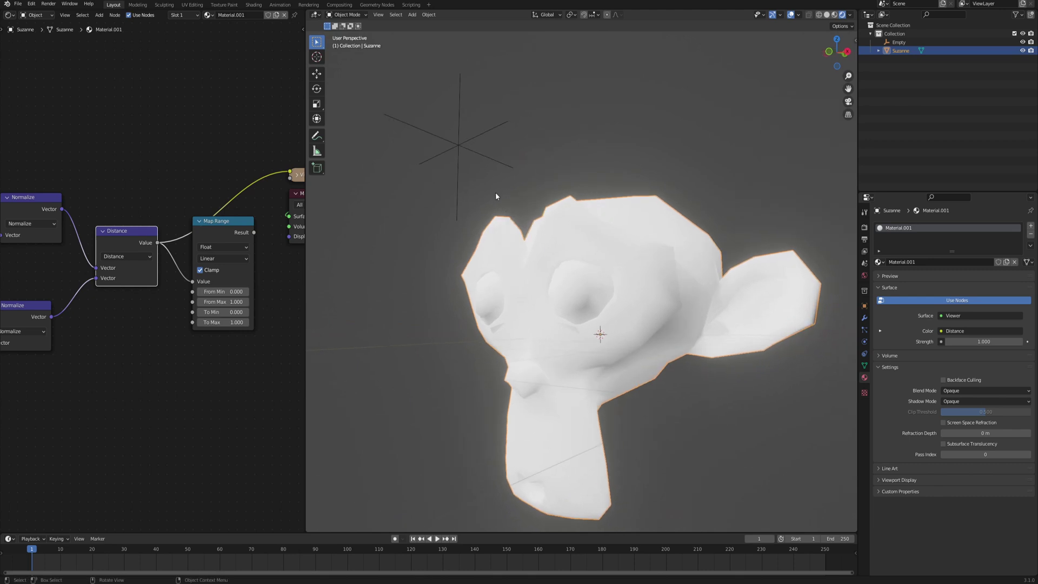
middle_click_drag(549, 211, 463, 236)
scroll(463, 236, "up", 2)
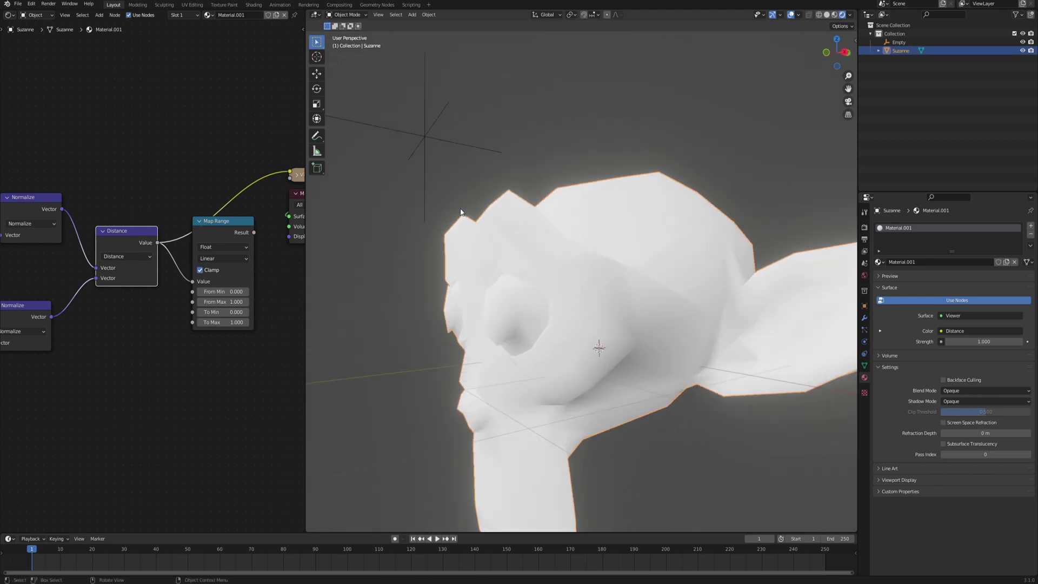
left_click(863, 229)
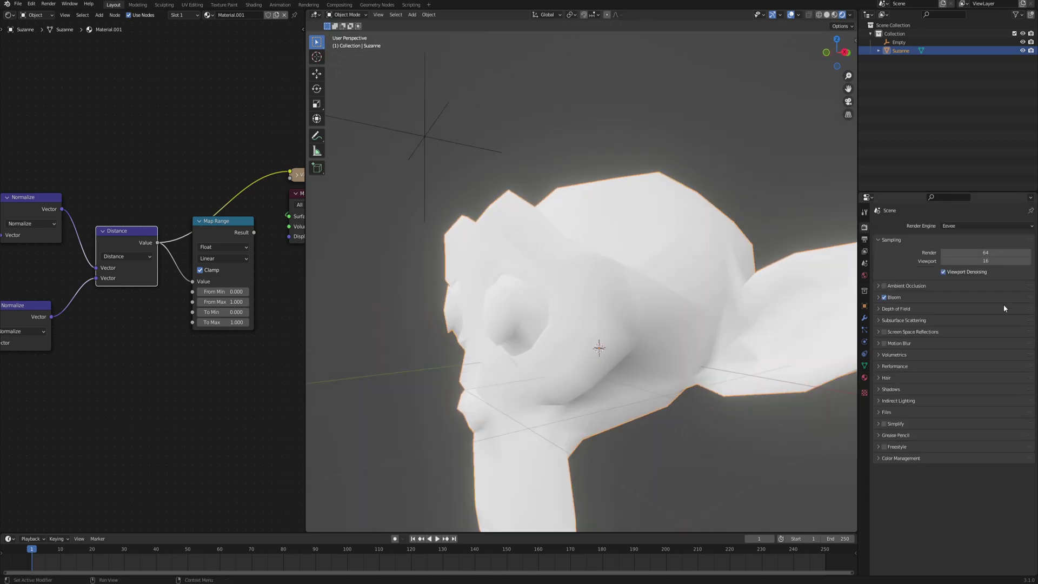
middle_click_drag(410, 193, 452, 219)
scroll(452, 218, "up", 1)
scroll(452, 219, "down", 4)
scroll(508, 219, "up", 5)
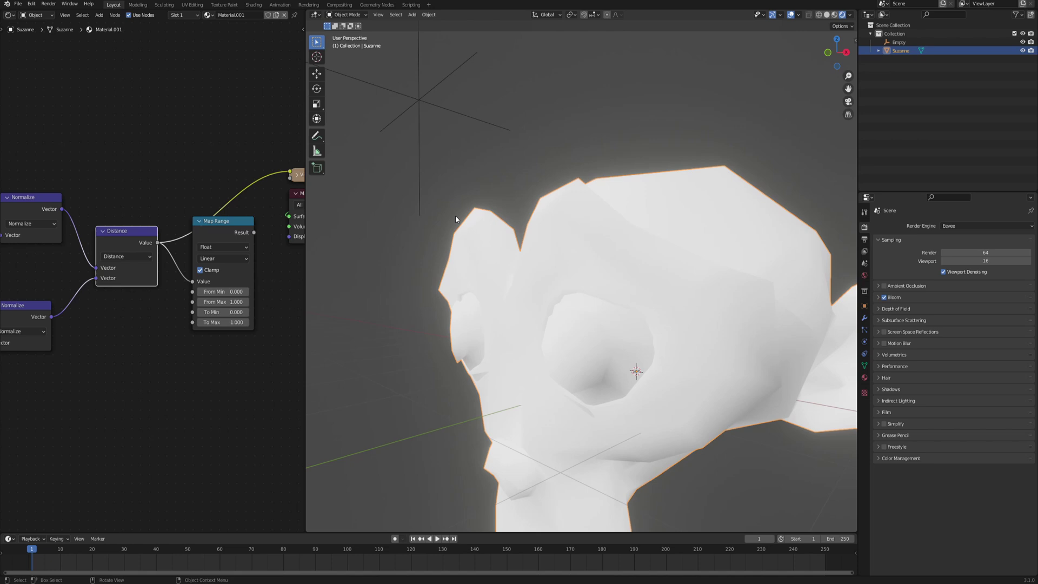
Move the Map Range node below the Material Output and add a Math node beneath the Distance node
middle_click_drag(218, 233, 180, 201)
left_click_drag(180, 201, 269, 259)
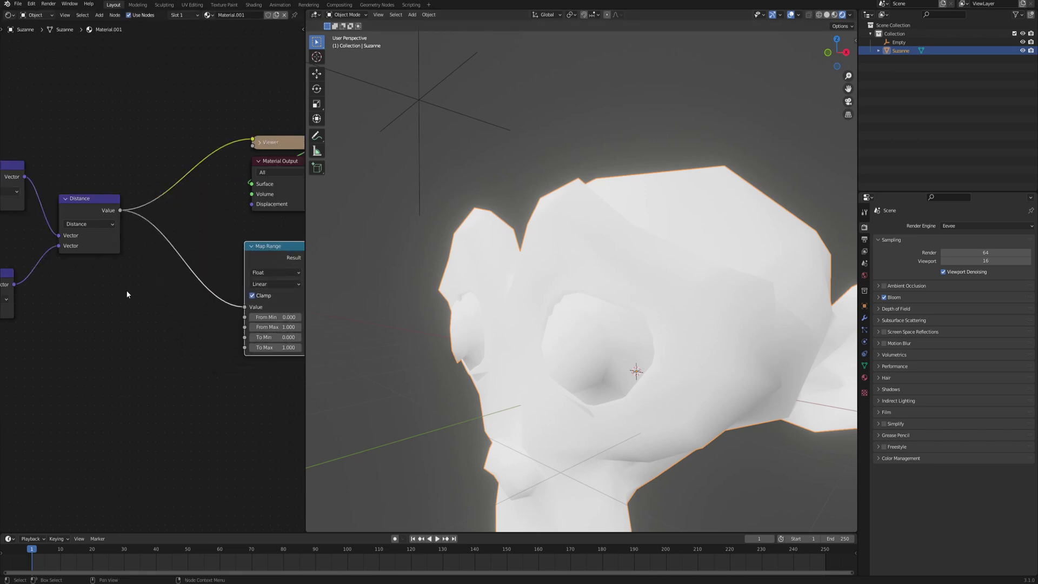
left_click(127, 294)
right_click(127, 294)
key("Escape")
key("F3")
type("math")
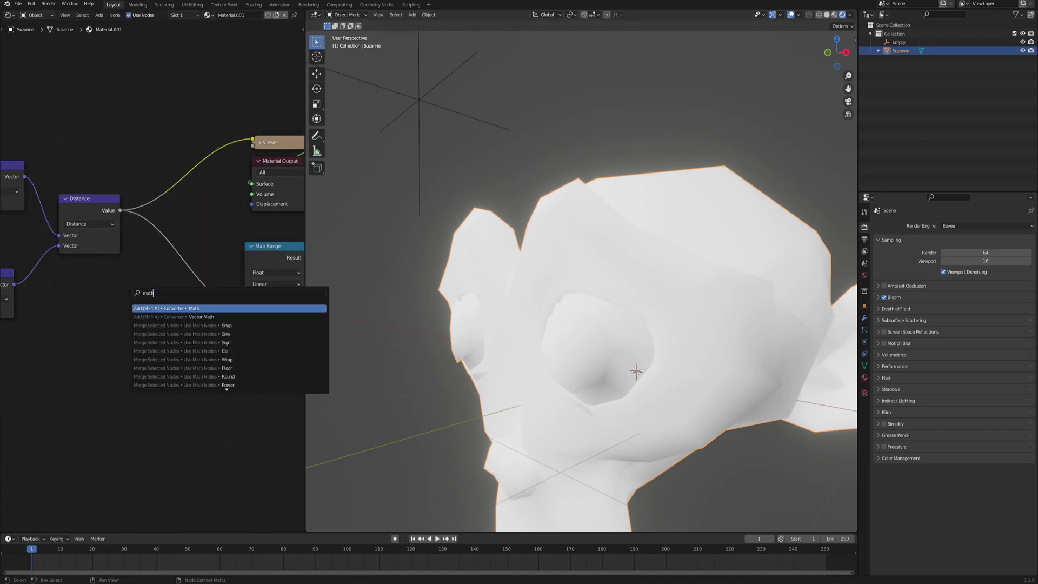
key("Return")
left_click(129, 293)
middle_click_drag(72, 157, 106, 160)
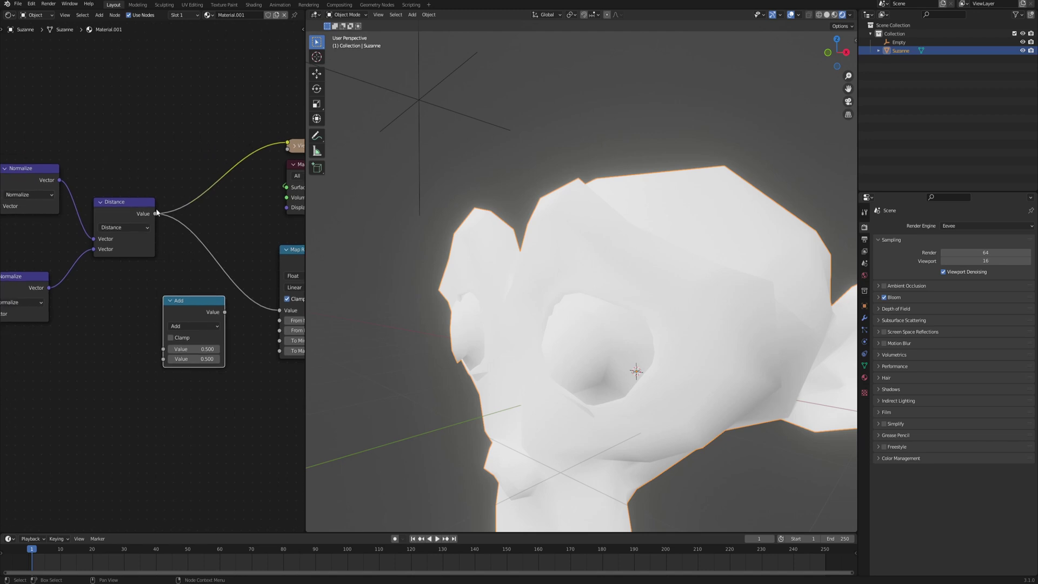
Feed the Distance value into the Math node, place it above the Distance node and set its operation to Greater Than
left_click_drag(154, 214, 171, 348)
left_click_drag(192, 308, 204, 104)
left_click(203, 118)
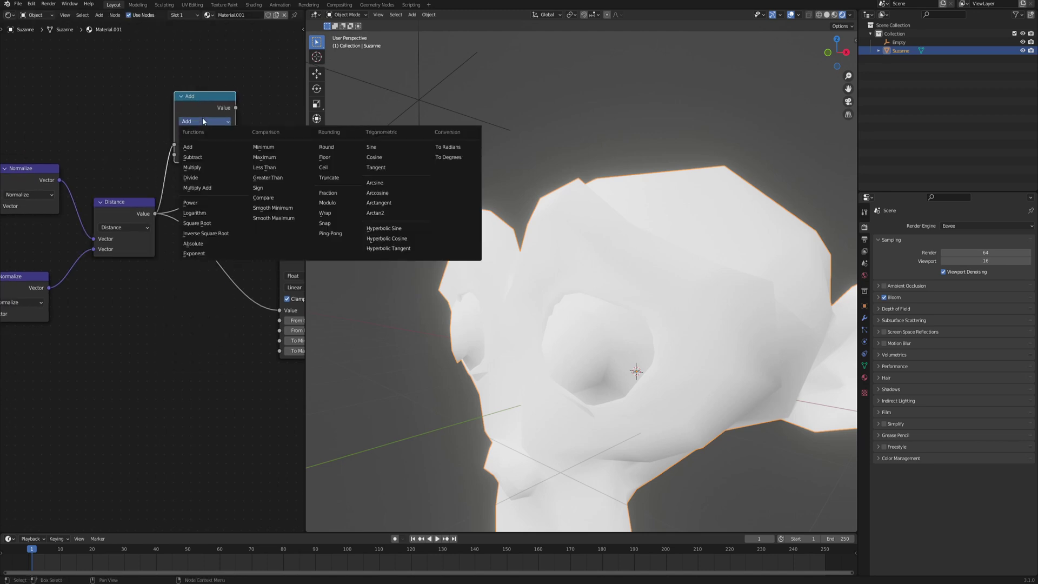
left_click(268, 177)
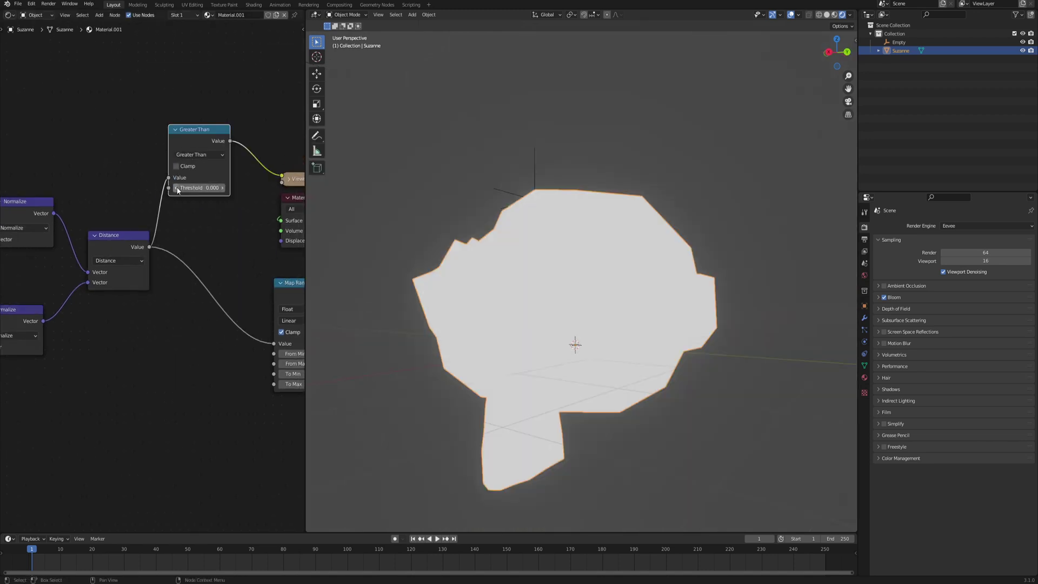
Set the Greater Than threshold to 1.000 and examine the black-and-white split around the monkey's head
scroll(207, 190, "up", 2)
middle_click_drag(190, 222, 181, 261)
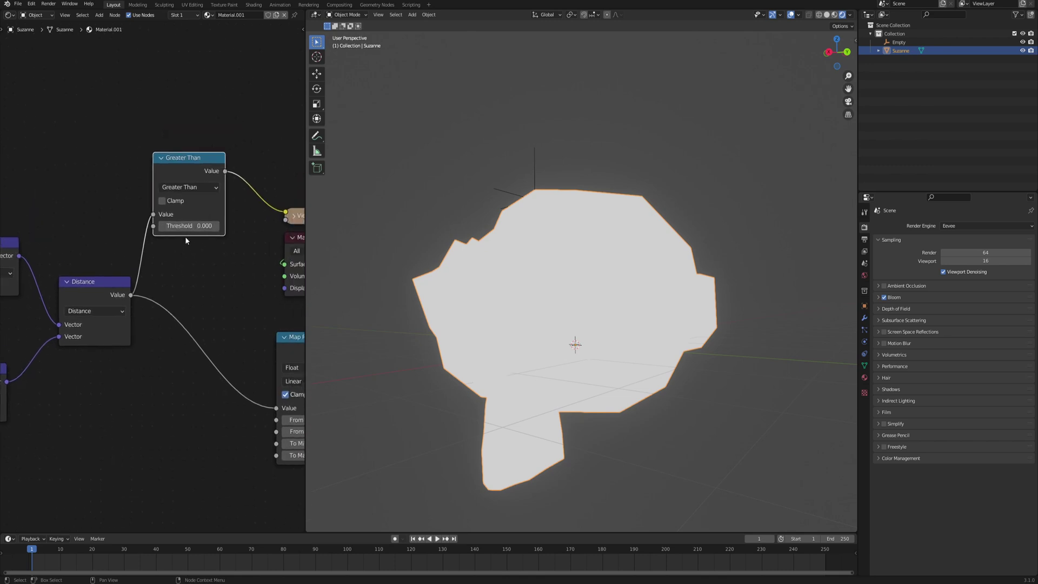
middle_click_drag(513, 272, 749, 275)
middle_click_drag(650, 273, 595, 253)
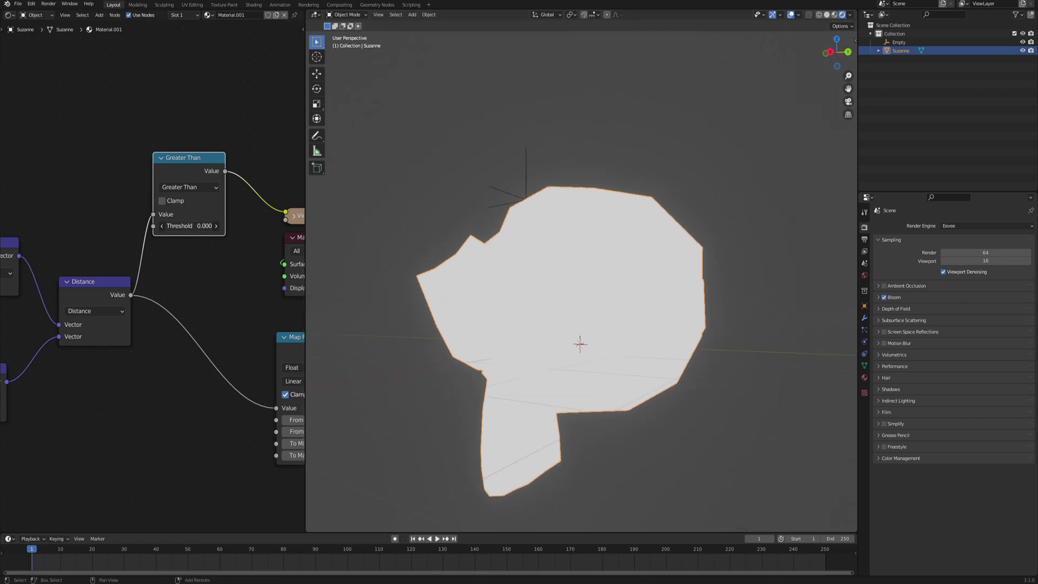
left_click_drag(189, 226, 256, 226)
middle_click_drag(541, 303, 708, 254)
middle_click_drag(66, 351, 293, 300)
middle_click_drag(191, 324, 65, 357)
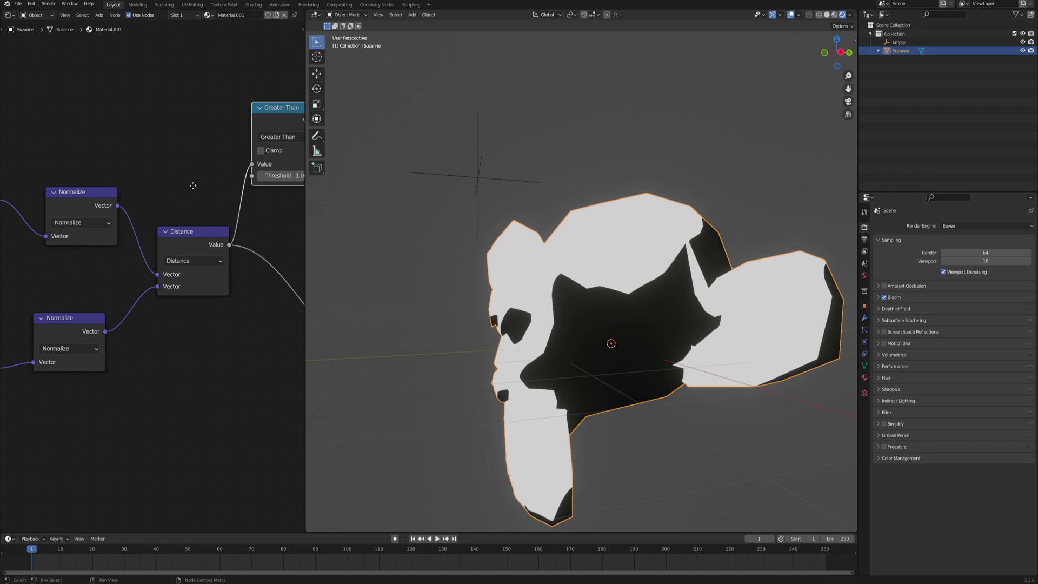
middle_click_drag(193, 186, 100, 203)
middle_click_drag(575, 284, 621, 295)
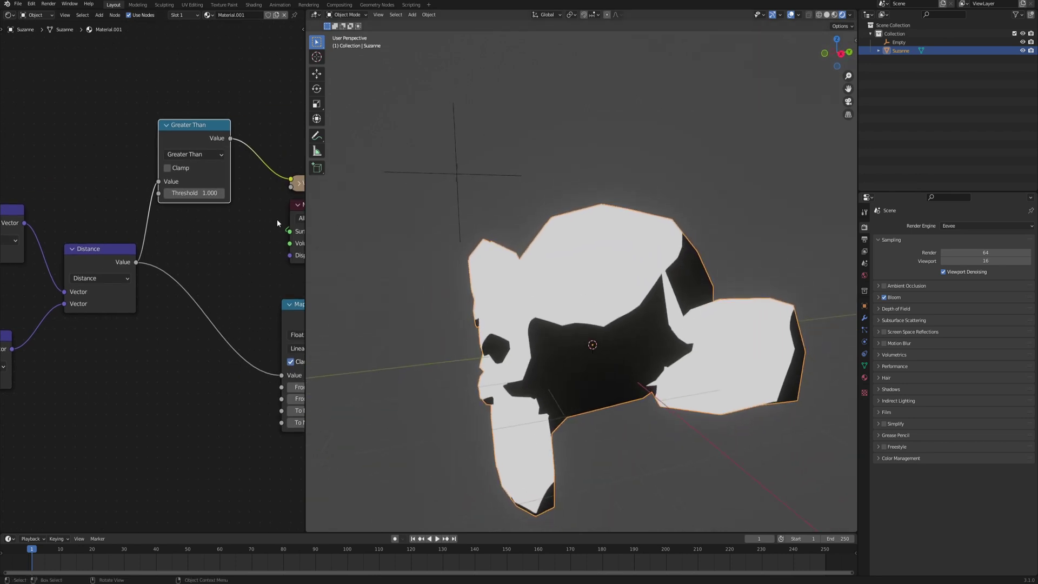
Test the Greater Than threshold at 2.010 and reset it to 0
left_click_drag(187, 195, 246, 195)
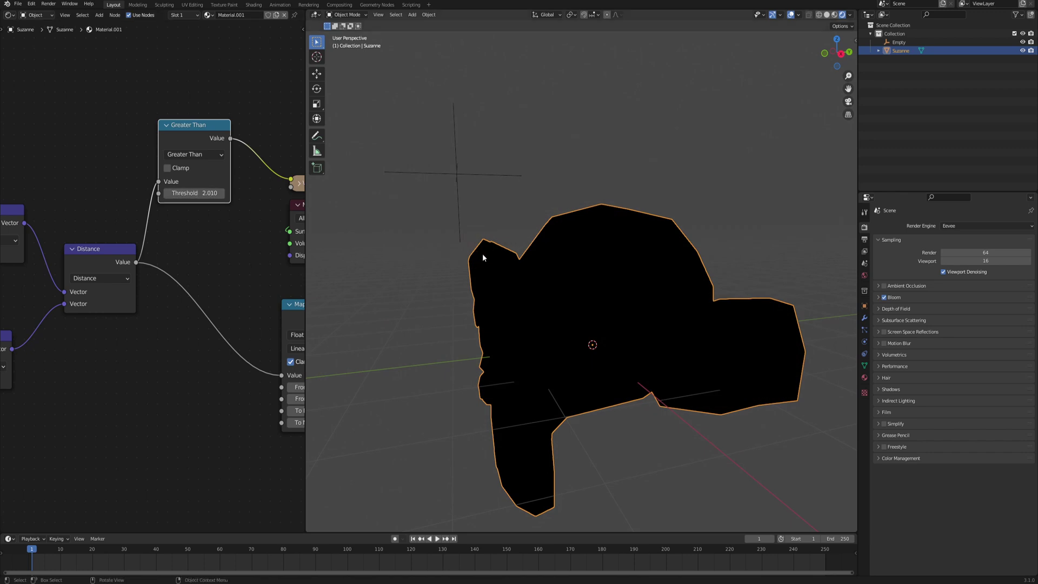
middle_click_drag(481, 254, 514, 264)
middle_click_drag(161, 250, 239, 219)
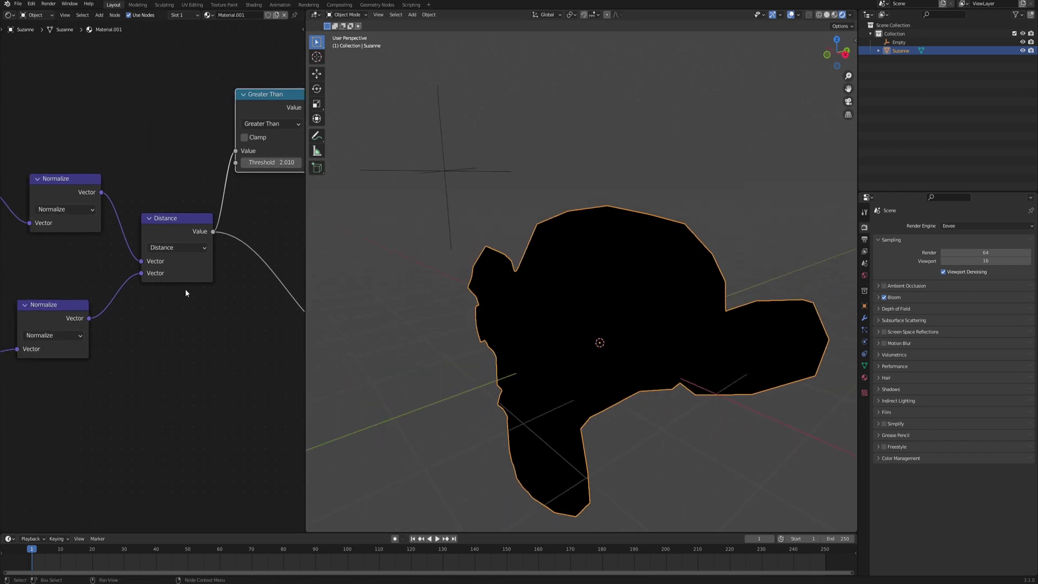
scroll(157, 314, "down", 1)
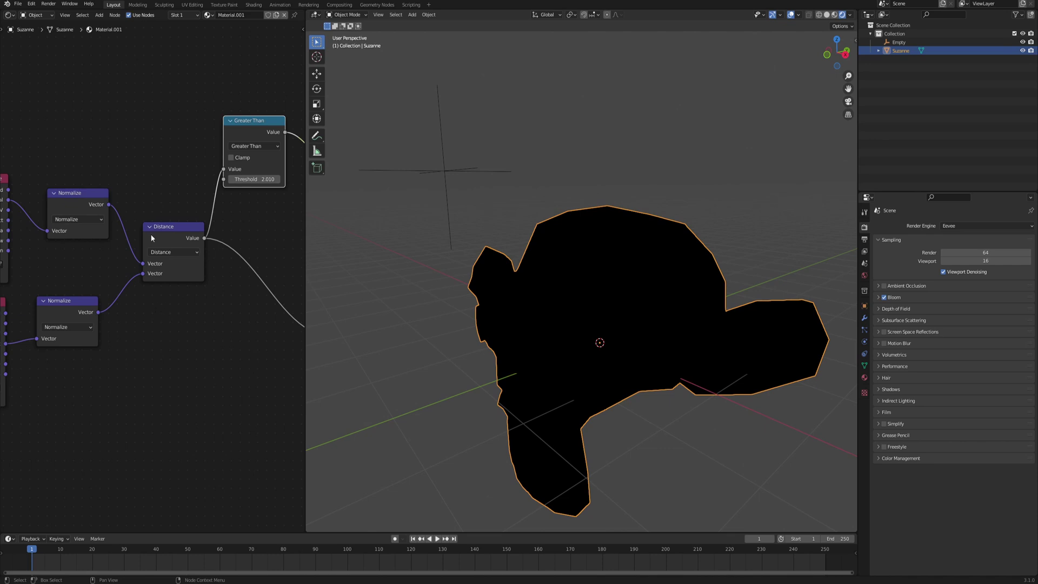
middle_click_drag(256, 211, 144, 268)
scroll(219, 229, "up", 2)
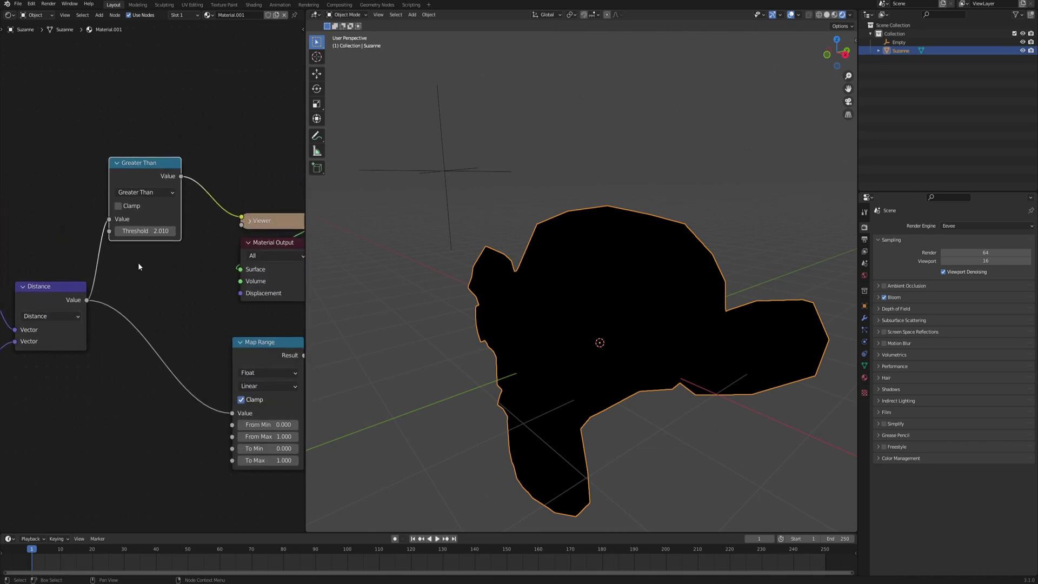
double_click(154, 231)
type("0")
key("Return")
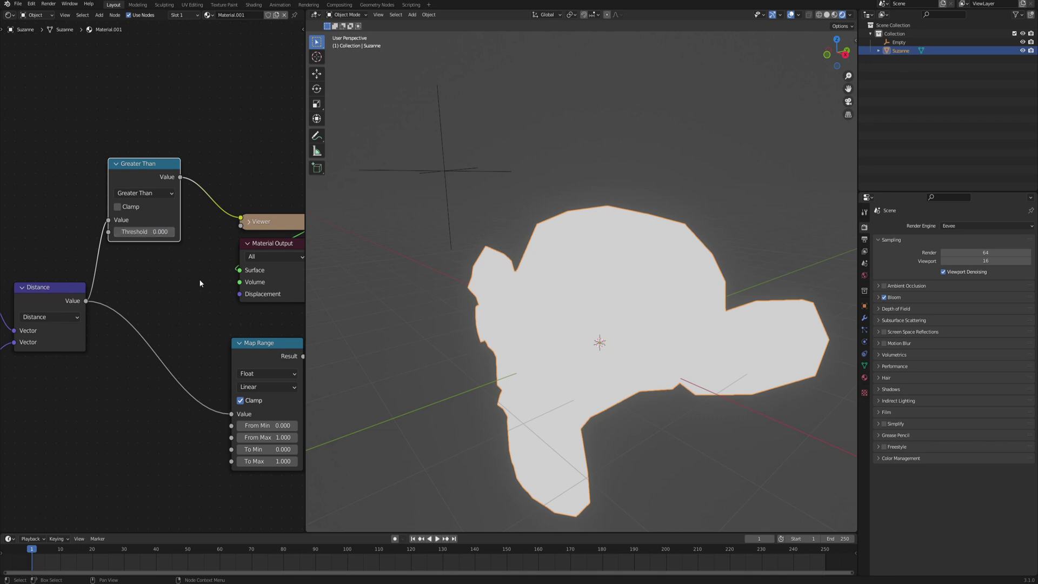
Place the Map Range node close beside the Distance node and set its From Max to 2
left_click_drag(258, 353, 152, 287)
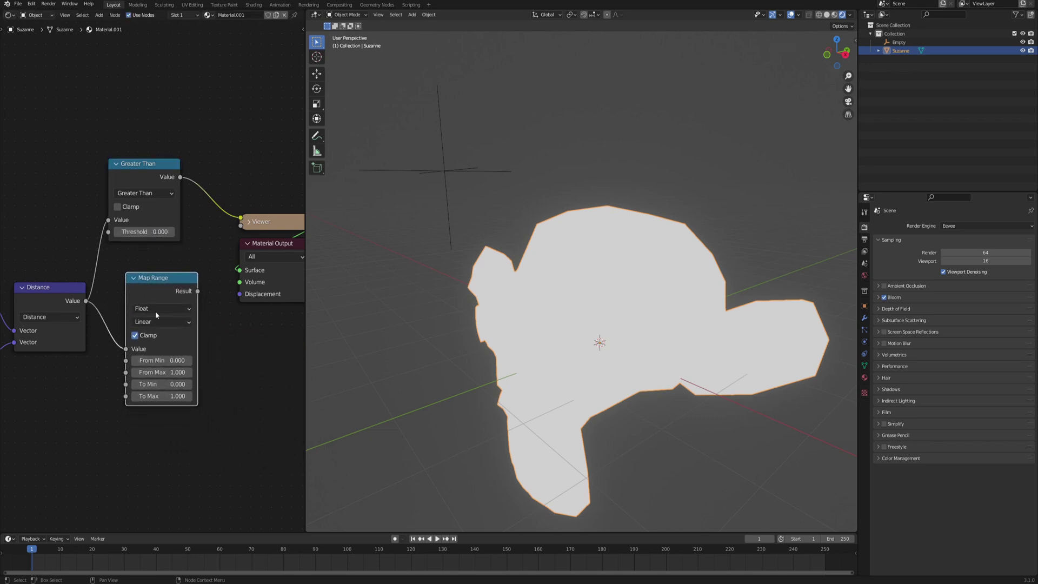
double_click(163, 361)
left_click(160, 373)
left_click(160, 373)
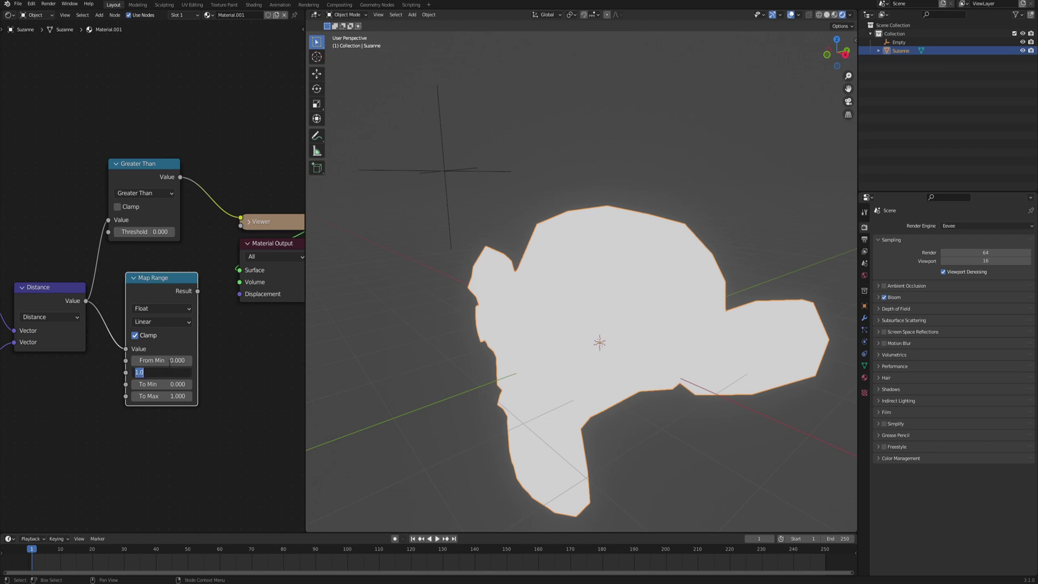
type("2")
key("Return")
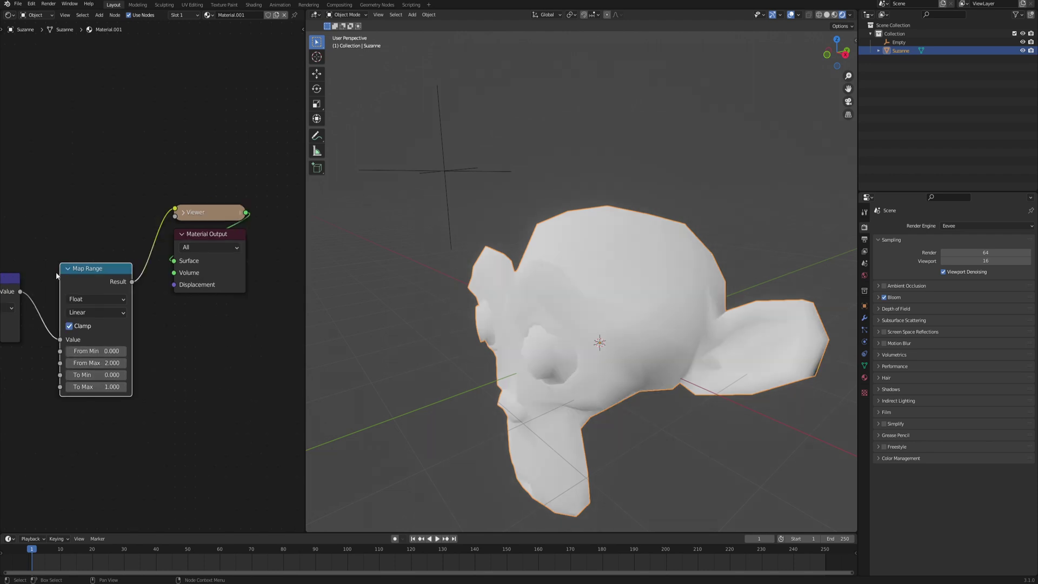
left_click_drag(84, 283, 74, 287)
Examine the remapped shading on the monkey's head from several sides and up close
middle_click_drag(498, 288, 573, 193)
middle_click_drag(500, 261, 519, 213)
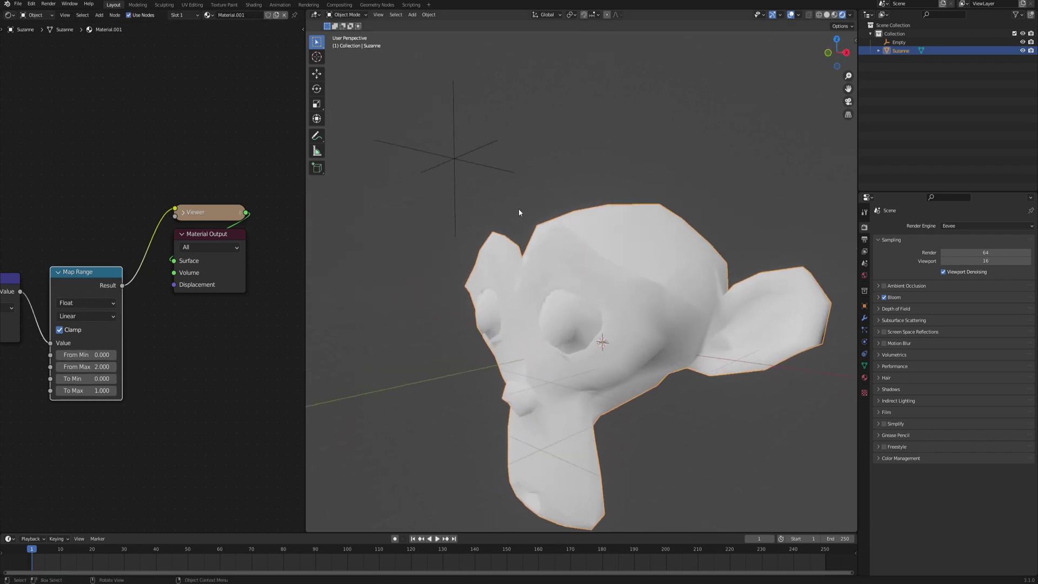
middle_click_drag(507, 401, 414, 353)
scroll(581, 335, "up", 2)
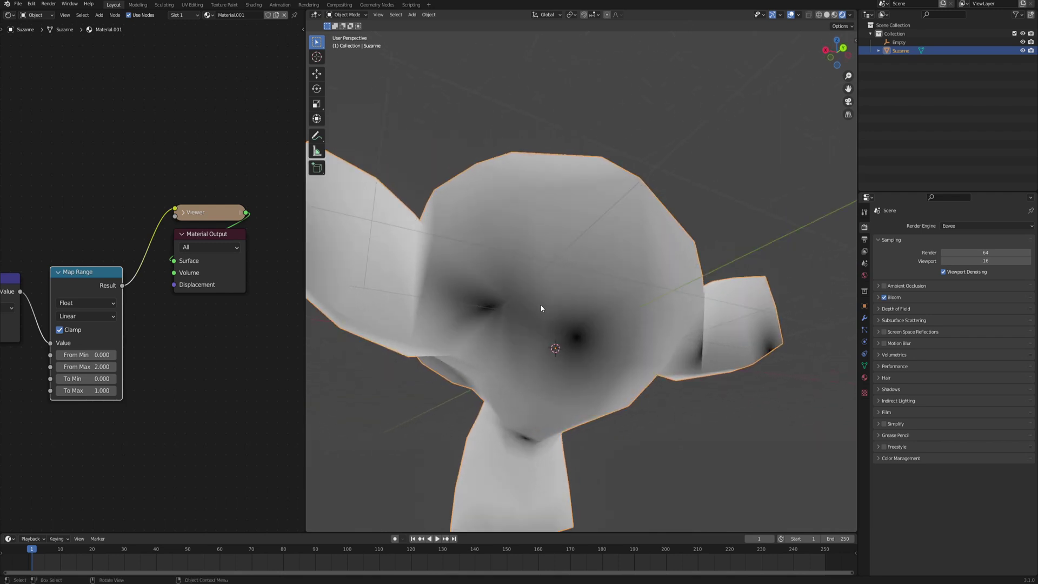
mouse_move(540, 304)
middle_mouse_down()
mouse_move(559, 267)
mouse_move(484, 252)
mouse_move(595, 261)
mouse_move(604, 235)
mouse_move(597, 246)
middle_mouse_up()
middle_click_drag(502, 201, 676, 289)
middle_click_drag(283, 231, 332, 271)
scroll(179, 282, "up", 1)
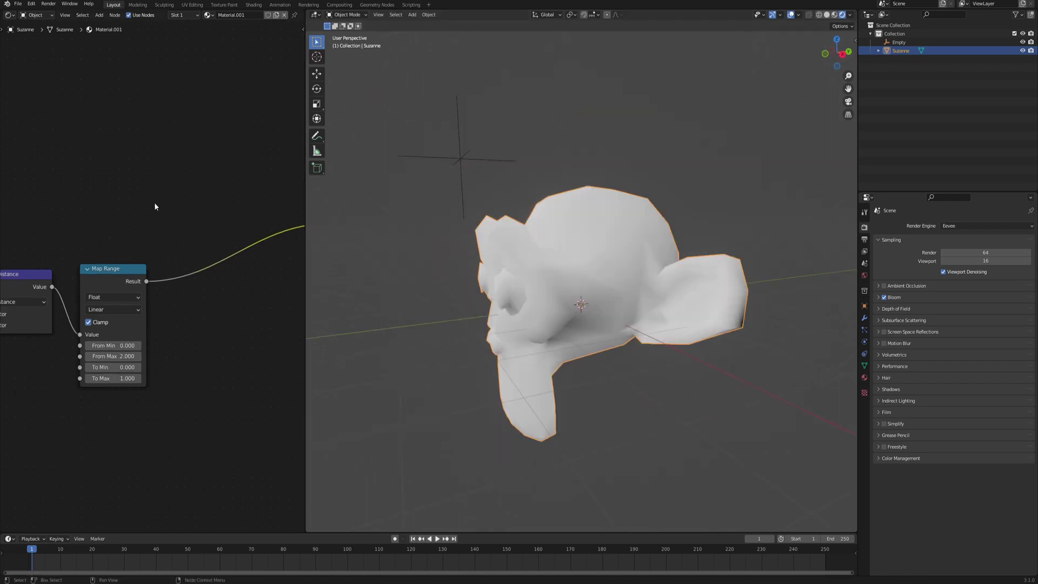
Insert a Math node after the Map Range, set to Greater Than with a threshold of 0.780
key("shift+a")
type("add")
key("Return")
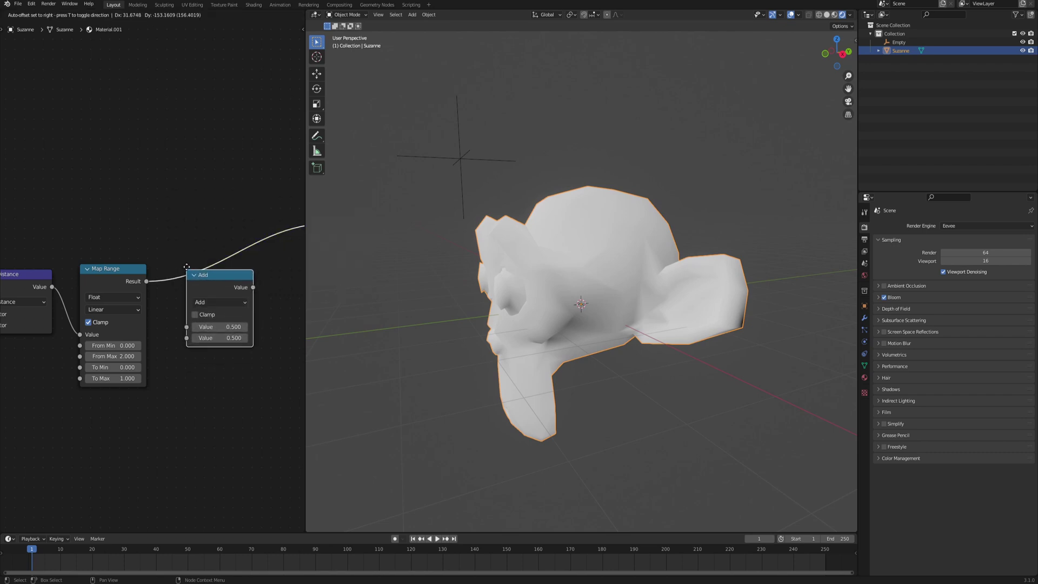
left_click(195, 269)
left_click(229, 305)
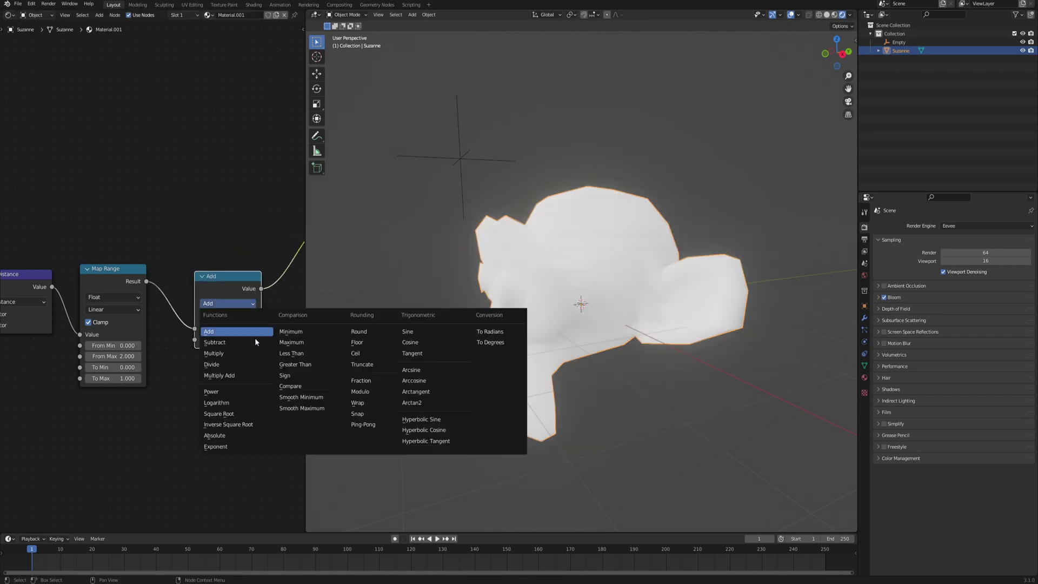
left_click(297, 365)
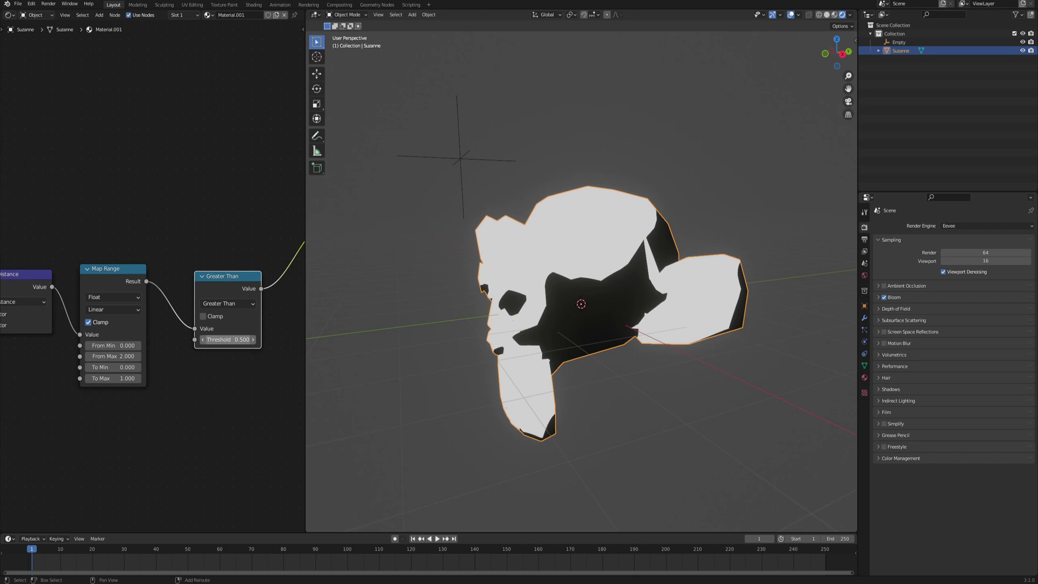
mouse_move(227, 340)
left_mouse_down()
mouse_move(270, 339)
mouse_move(224, 340)
mouse_move(241, 340)
left_mouse_up()
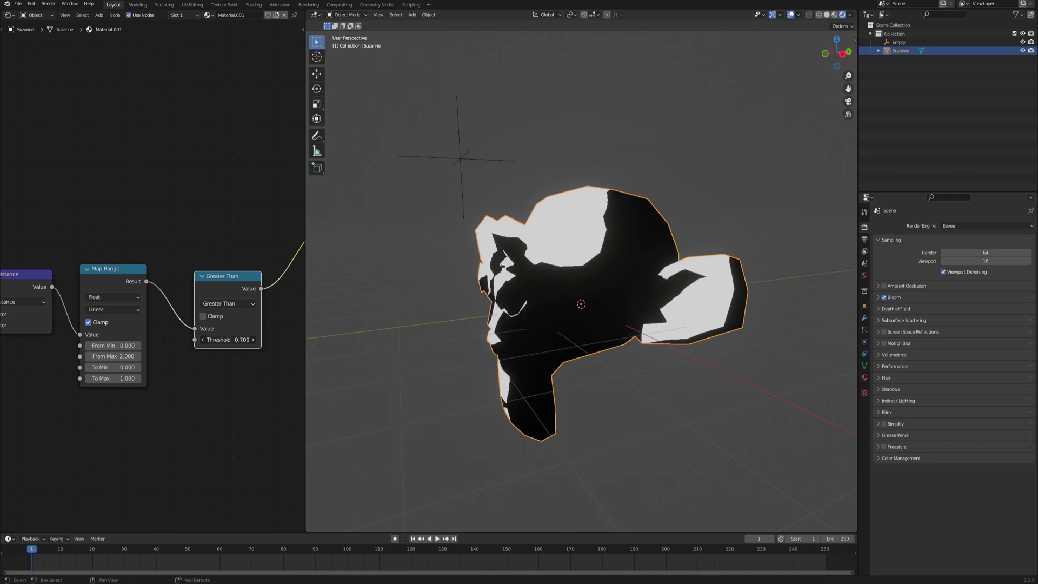
Move the Greater Than node up, duplicate it below and change the copy's operation to Less Than
left_click_drag(218, 285, 216, 236)
key("shift+d")
left_click(218, 321)
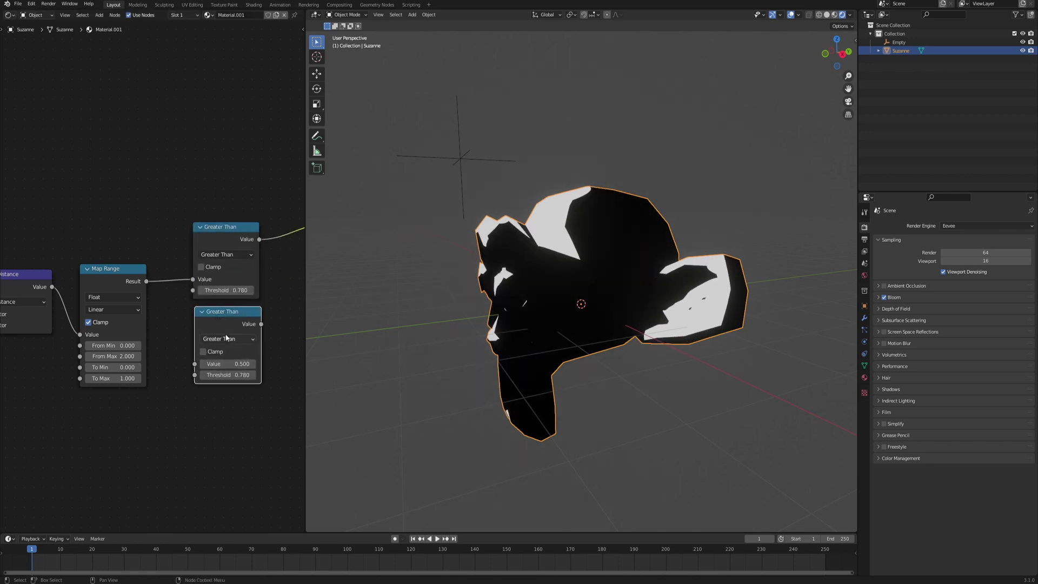
left_click(227, 338)
left_click(291, 388)
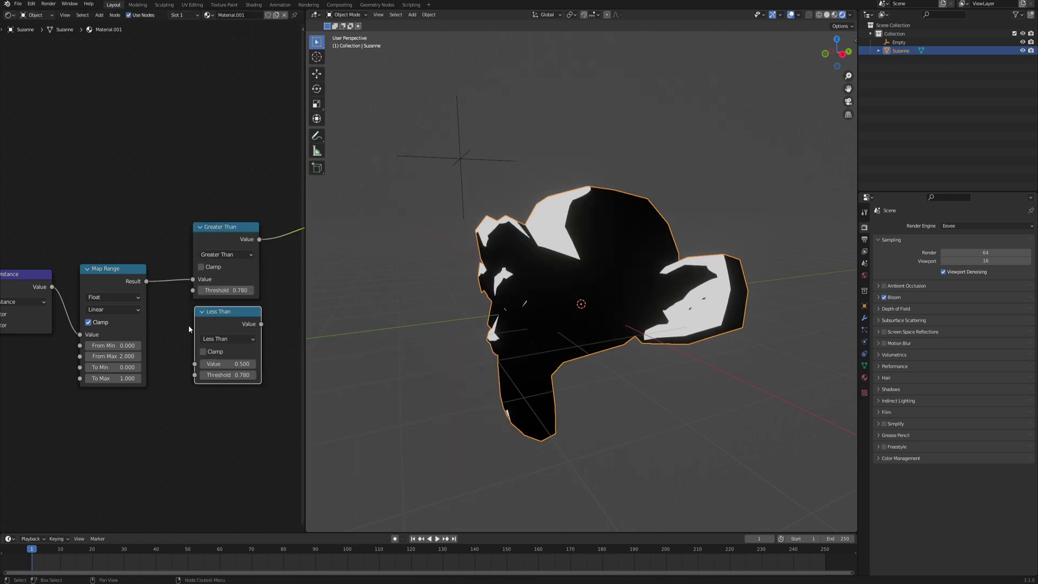
Preview the Less Than node fed by the Map Range result and set its threshold to 0.190
left_click(226, 317, "ctrl+shift")
middle_click_drag(552, 306, 502, 306)
mouse_move(230, 376)
left_mouse_down()
mouse_move(195, 376)
mouse_move(244, 374)
left_mouse_up()
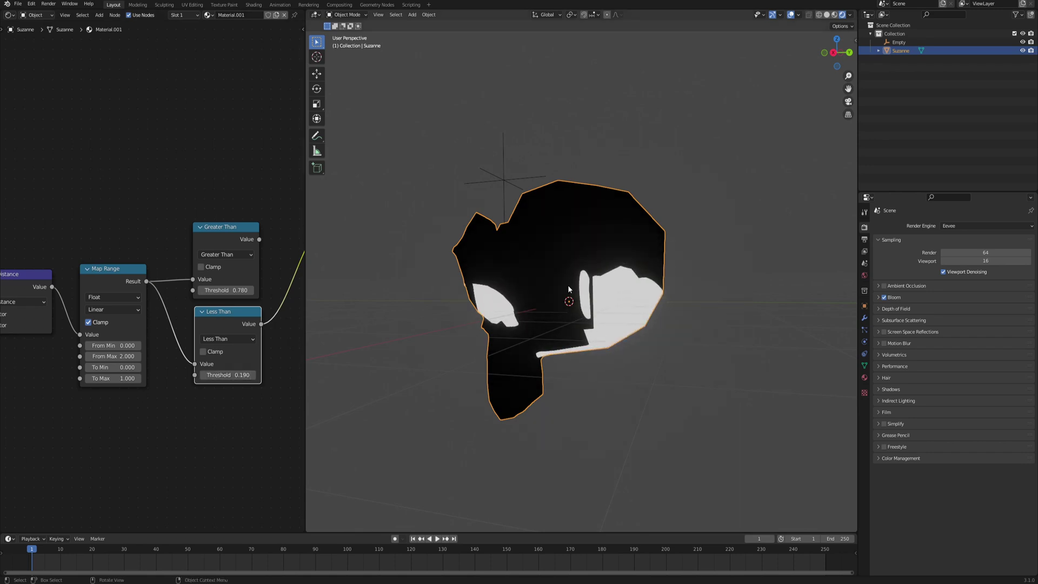
mouse_move(557, 302)
middle_mouse_down()
mouse_move(581, 285)
mouse_move(562, 300)
mouse_move(573, 296)
middle_mouse_up()
Preview the Greater Than node on the monkey and set its threshold to 0.9
left_click(222, 235, "ctrl+shift")
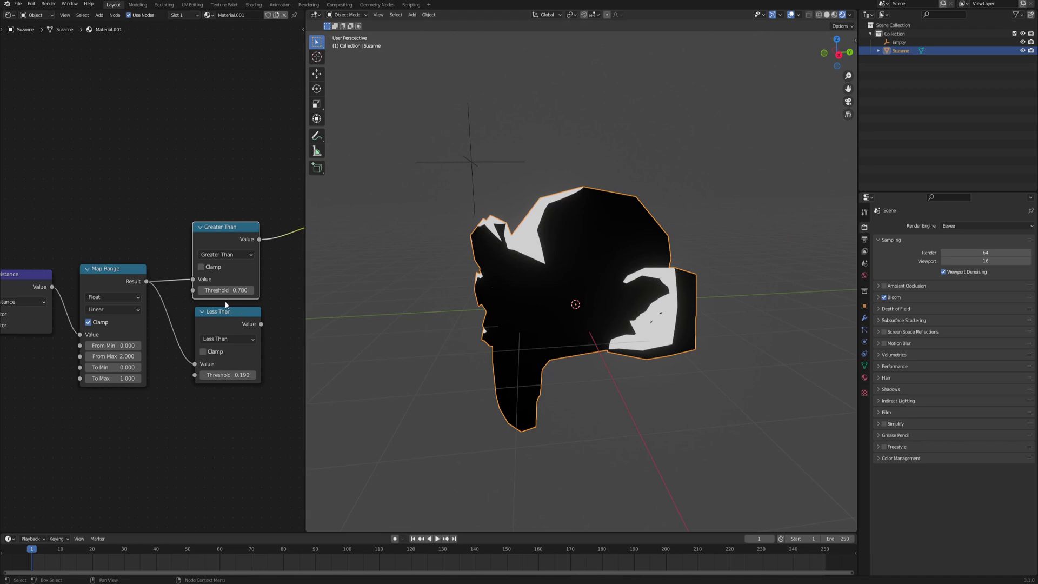
middle_click_drag(587, 260, 563, 243)
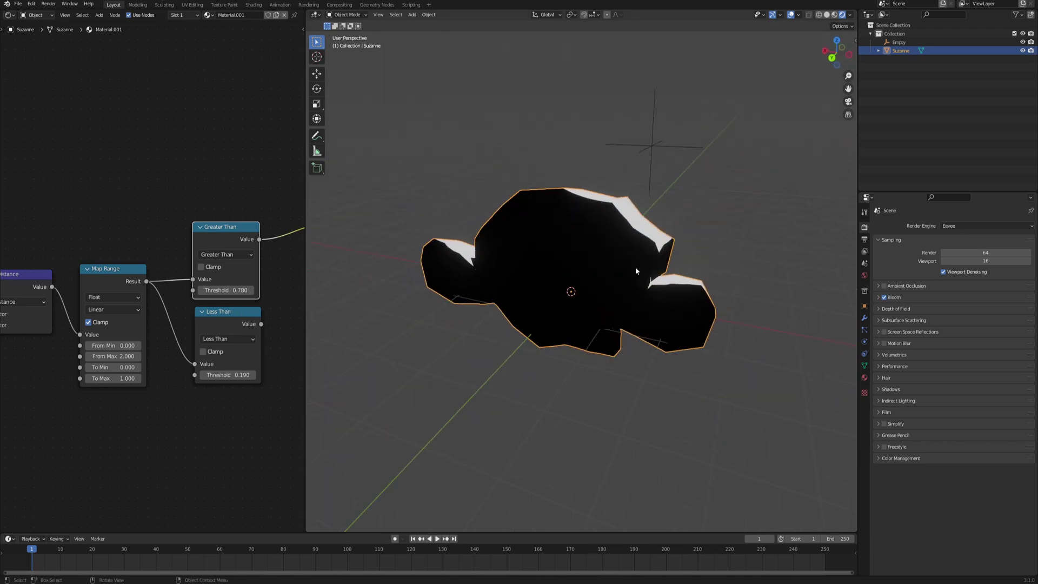
middle_click_drag(635, 267, 611, 292)
scroll(162, 259, "down", 2)
middle_click_drag(260, 305, 173, 281)
scroll(173, 281, "up", 2)
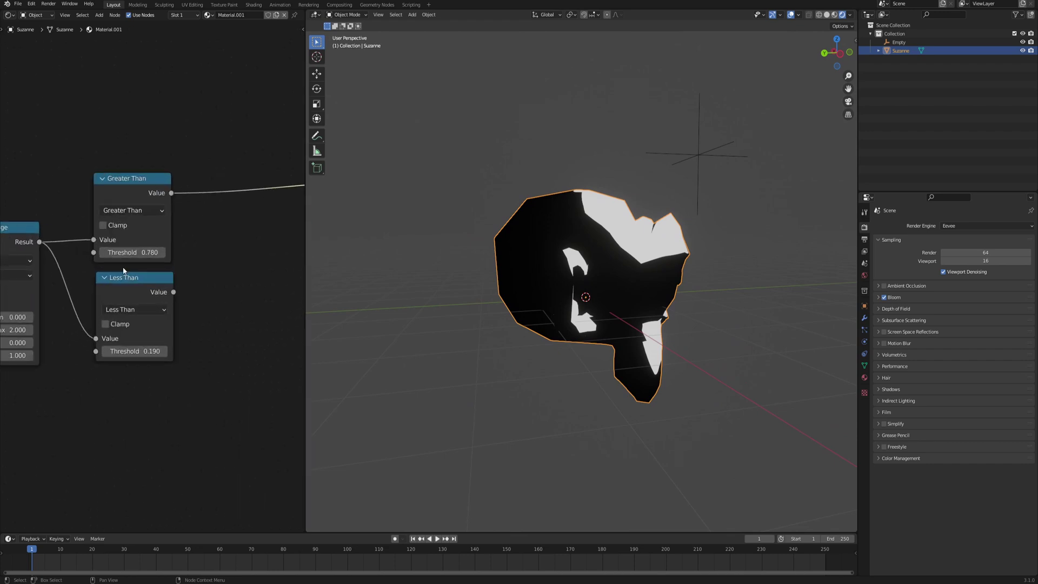
left_click(152, 253)
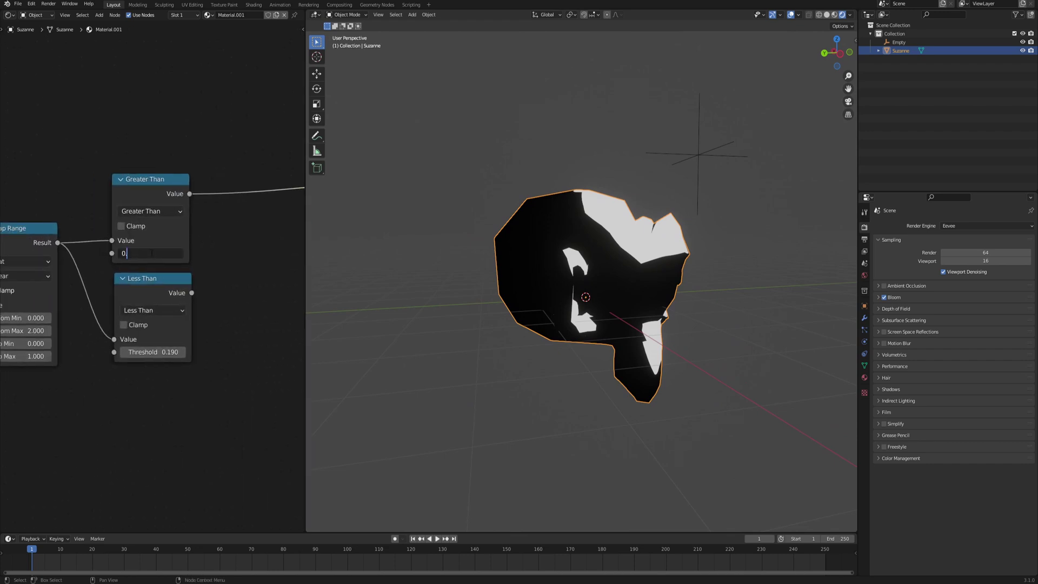
type("0.9")
key("Return")
middle_click_drag(605, 292, 607, 220)
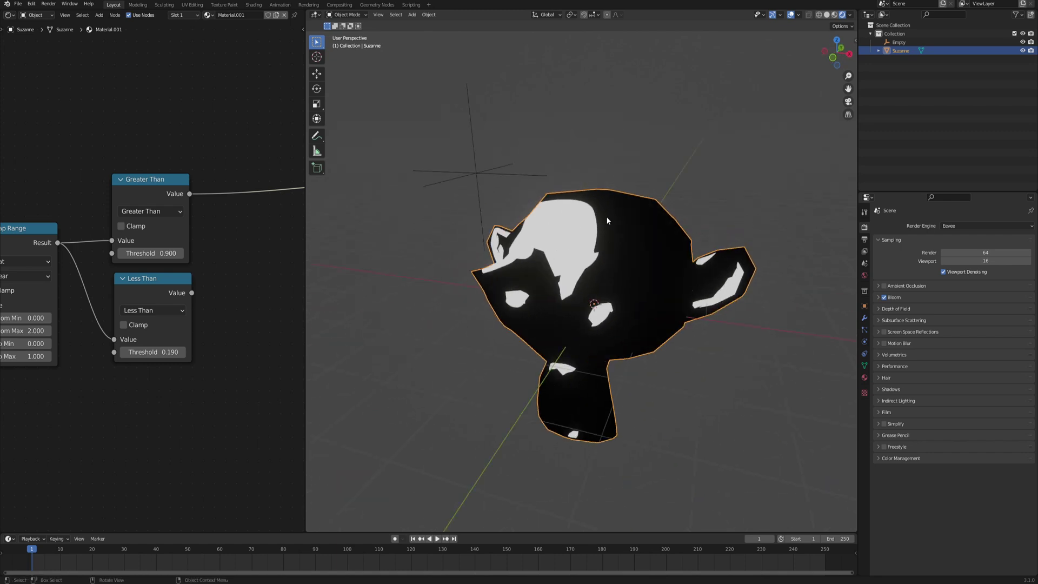
Set the Less Than threshold to 0.5 and preview its mask around the monkey's head
left_click(170, 351)
type("0.")
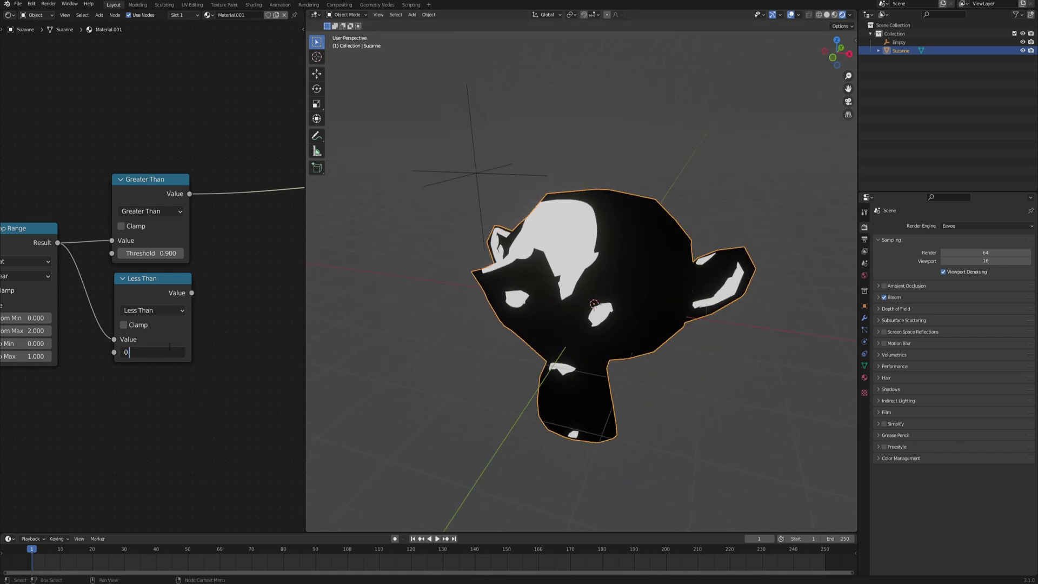
type("5")
key("Return")
left_click(167, 285, "ctrl+shift")
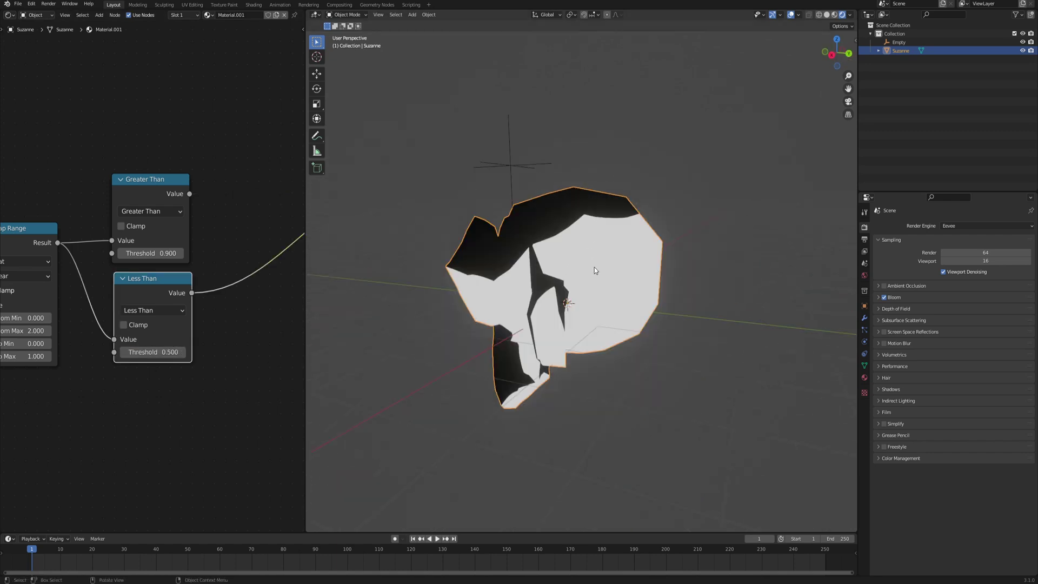
middle_click_drag(595, 270, 475, 171)
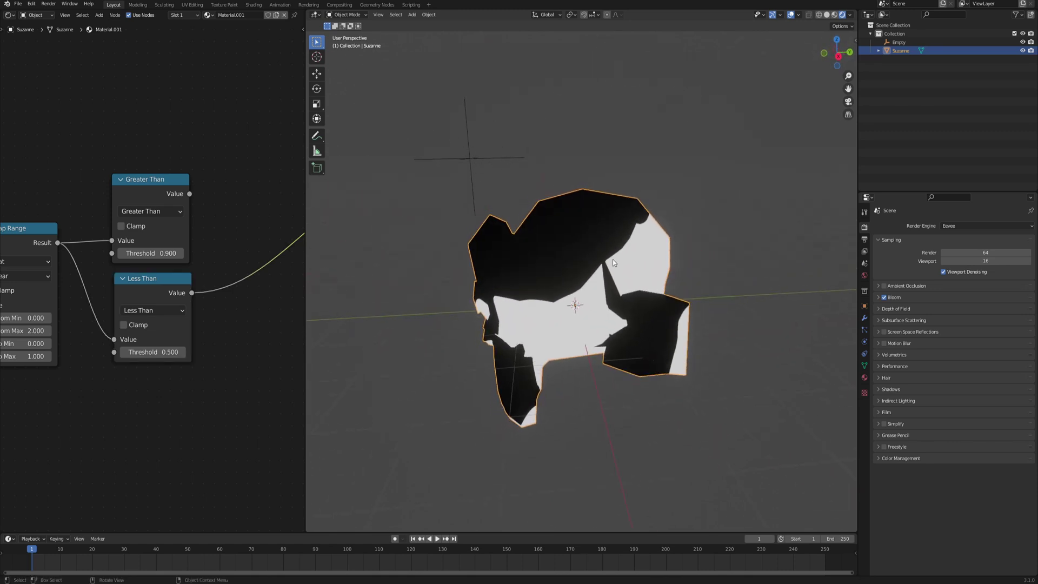
middle_click_drag(612, 258, 521, 259)
Preview the Greater Than node, place a duplicate of it after the two comparison nodes and set the copy to Add
left_click(157, 182, "ctrl+shift")
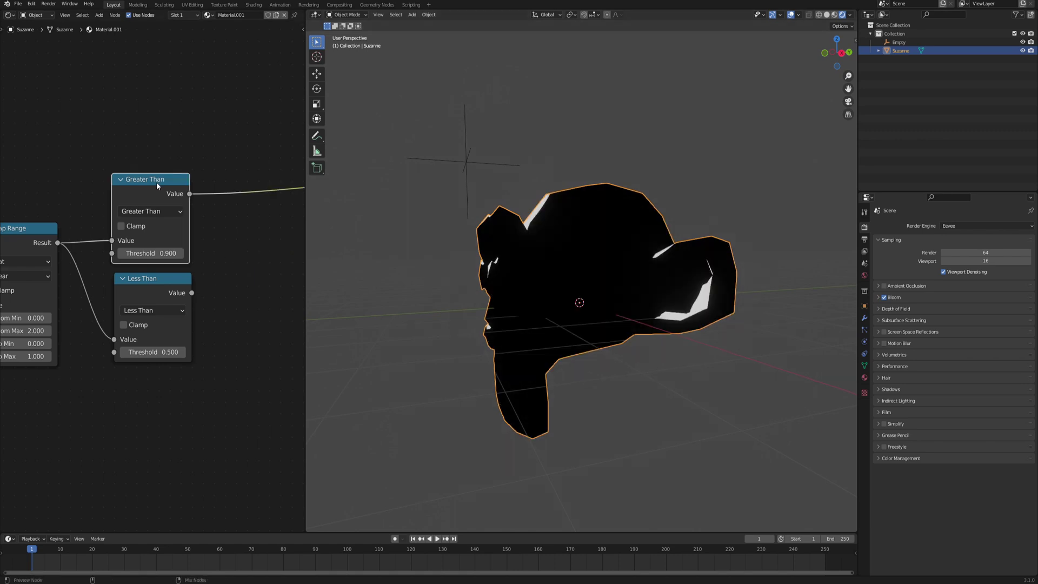
left_click(106, 193)
left_click(135, 190)
key("shift+d")
left_click(256, 243)
middle_click_drag(256, 243, 140, 226)
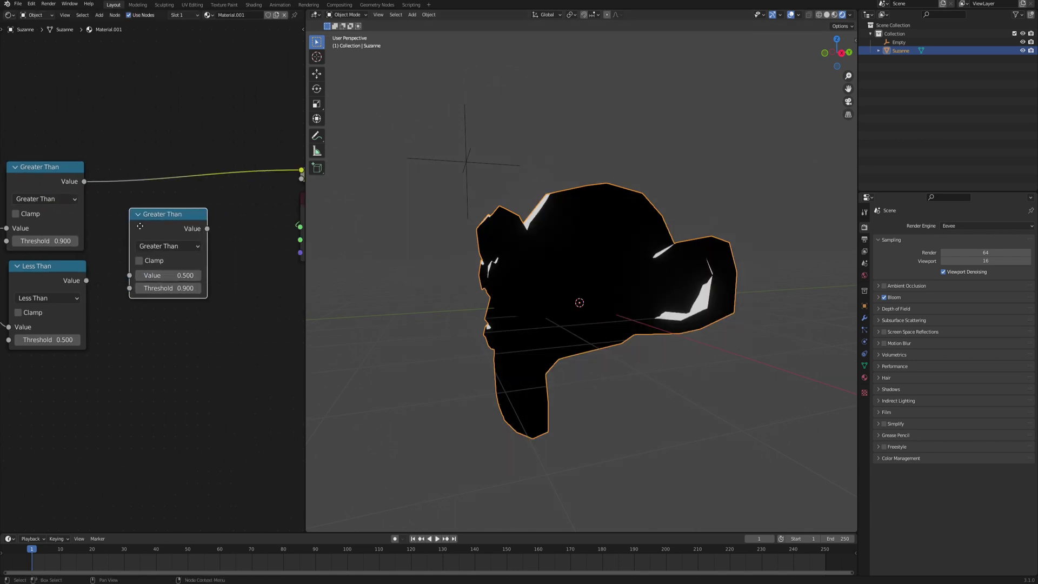
left_click(180, 247)
left_click(167, 273)
Link the Greater Than and Less Than values into the Add node and preview the combined mask around the monkey
left_click_drag(86, 280, 131, 291)
key("Escape")
left_click_drag(83, 182, 129, 277)
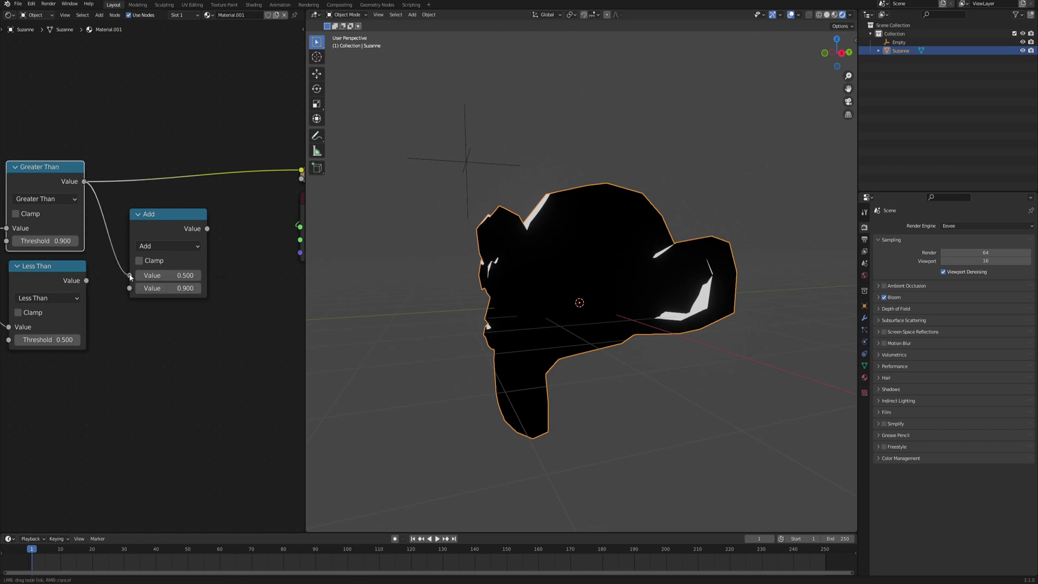
left_click_drag(130, 277, 130, 276)
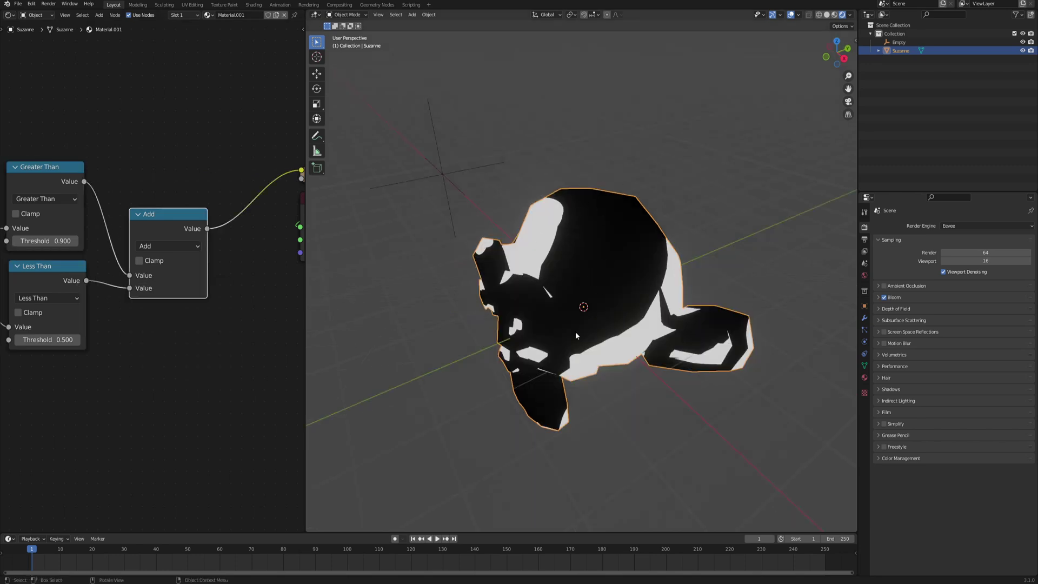
middle_click_drag(575, 335, 514, 227)
Insert an Invert node after the Add node and view the inverted mask around the monkey
middle_click_drag(219, 182, 148, 193)
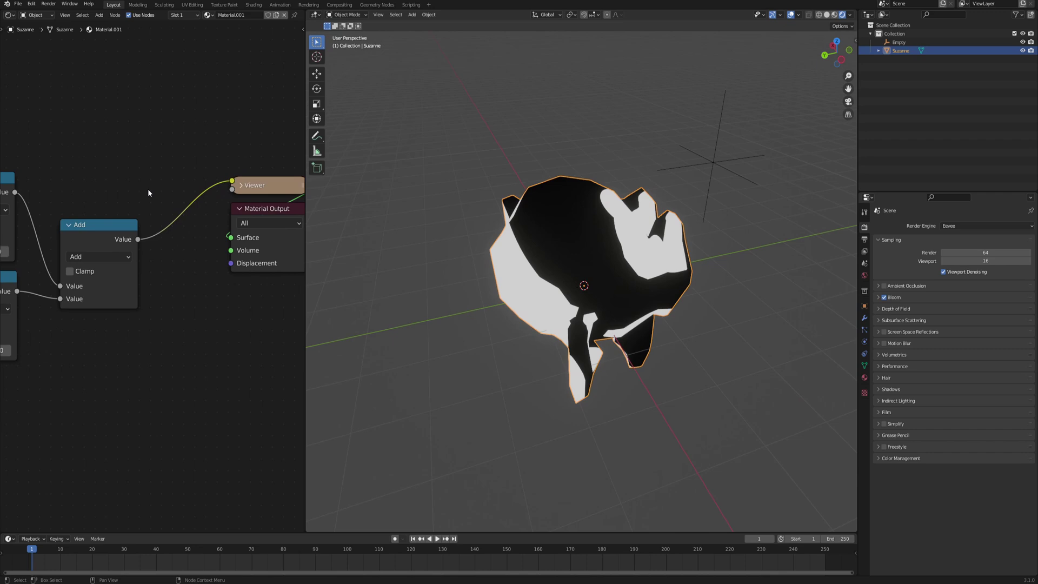
key("F3")
type("invert")
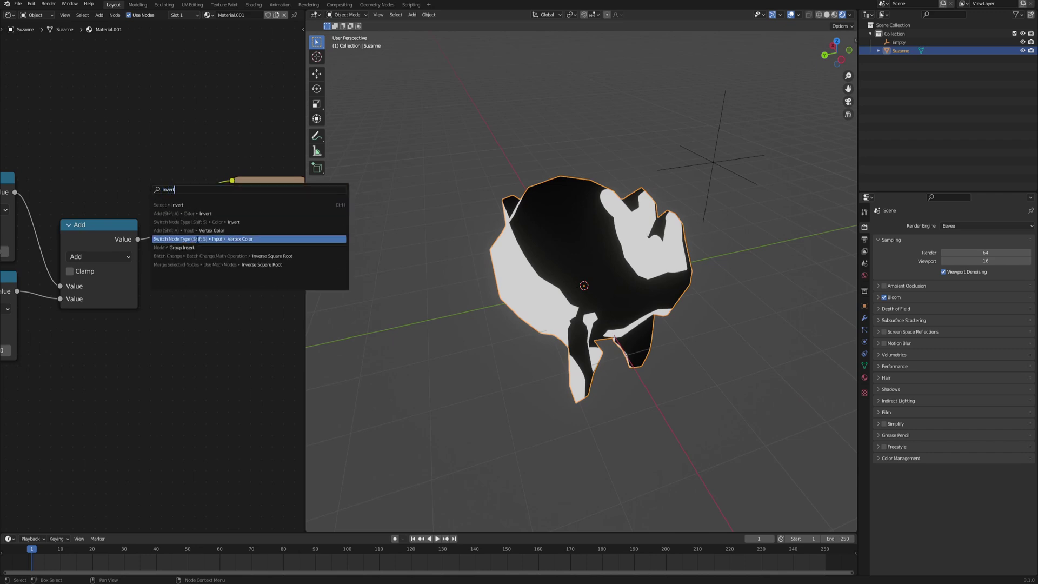
middle_click_drag(585, 243, 541, 227)
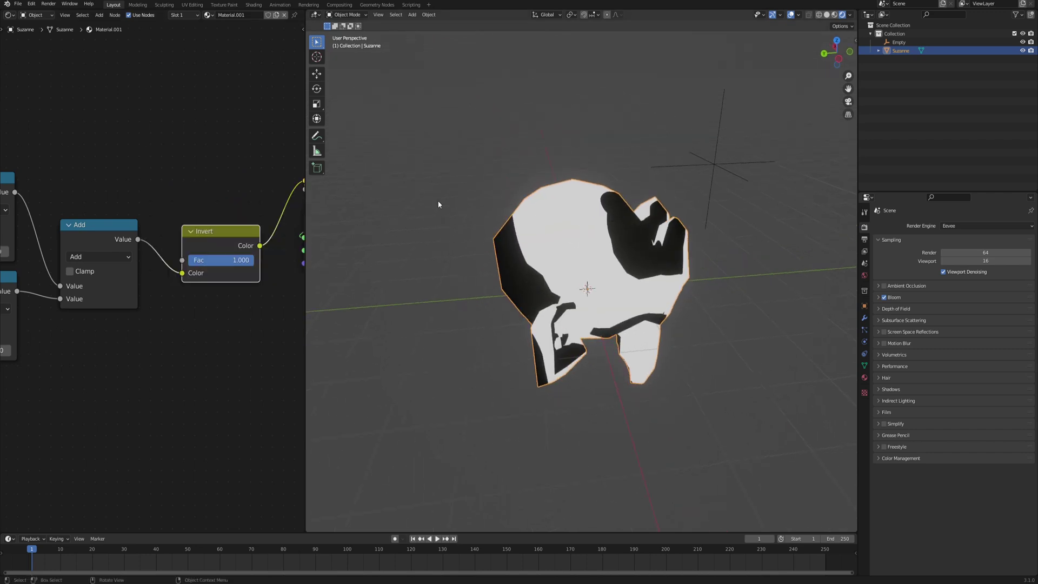
middle_click_drag(655, 266, 575, 247)
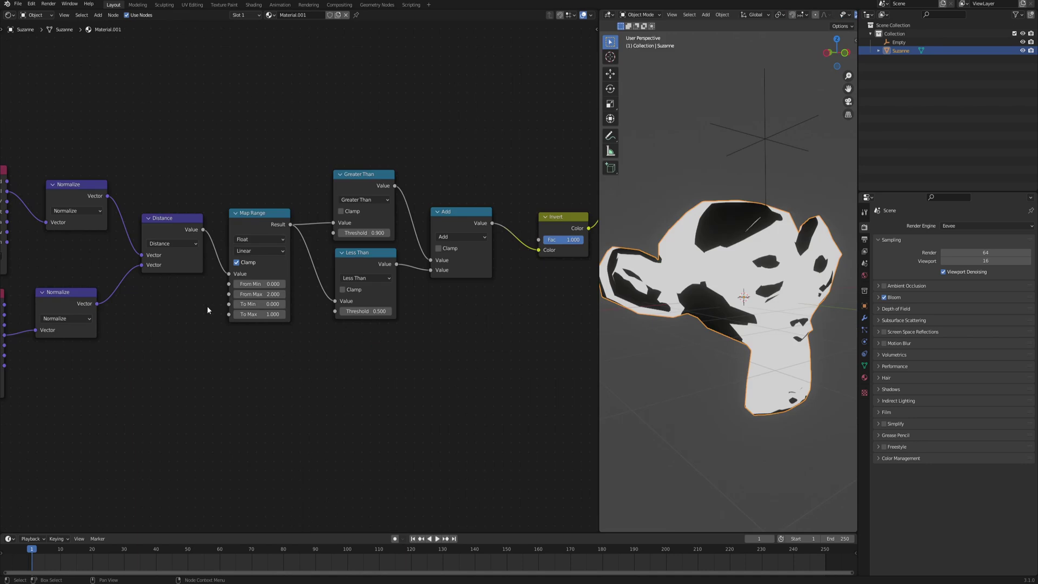
Move the Invert node next to Add, and shift the comparison, Add and Invert nodes closer to Map Range
scroll(204, 286, "down", 2)
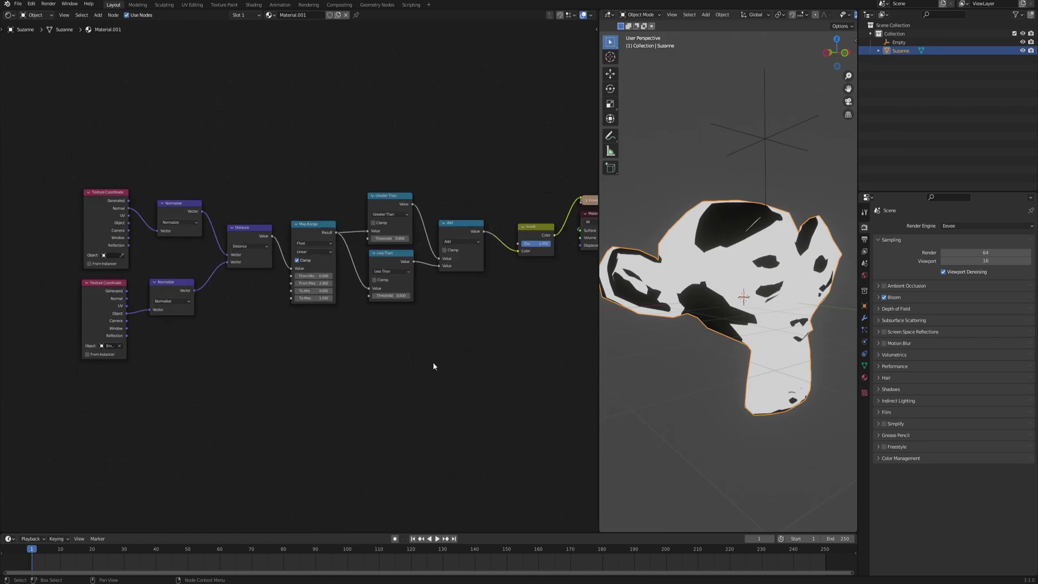
left_click_drag(547, 226, 516, 223)
left_click_drag(385, 126, 518, 314)
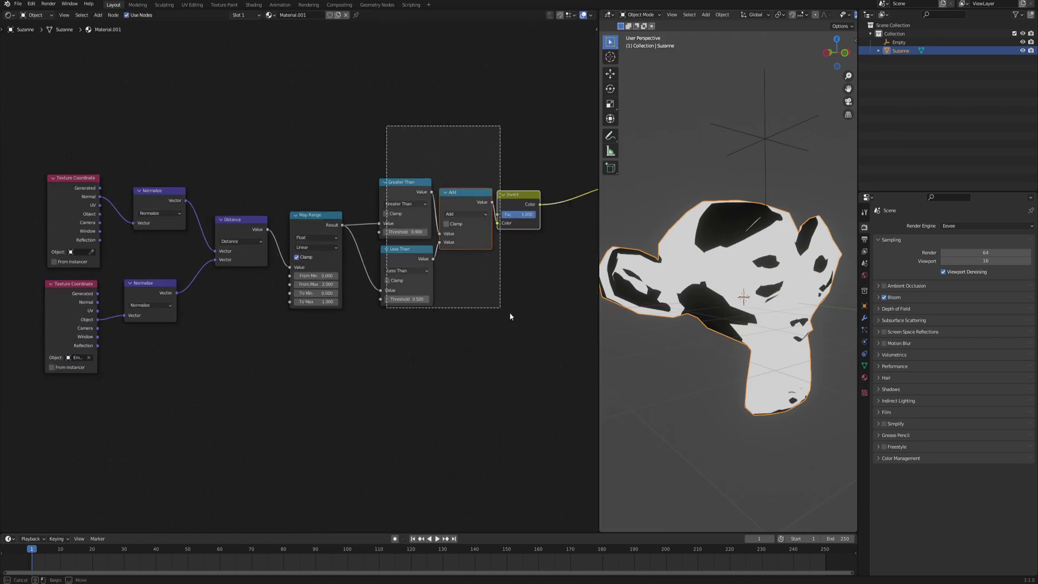
left_click_drag(394, 180, 362, 173)
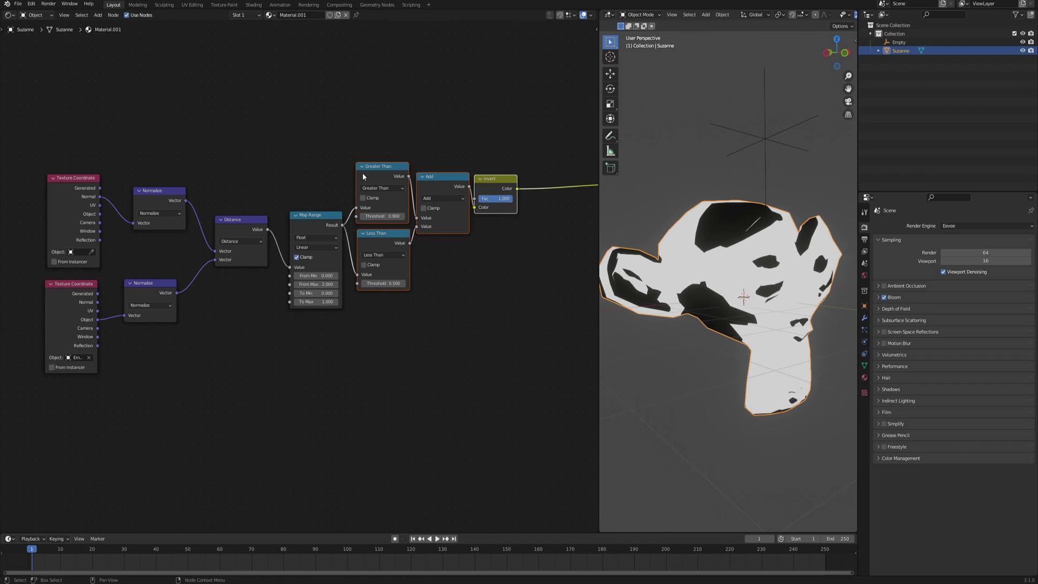
Group all nodes from the Texture Coordinate nodes through the Invert node into one node group
key("Home")
left_click_drag(68, 122, 529, 392)
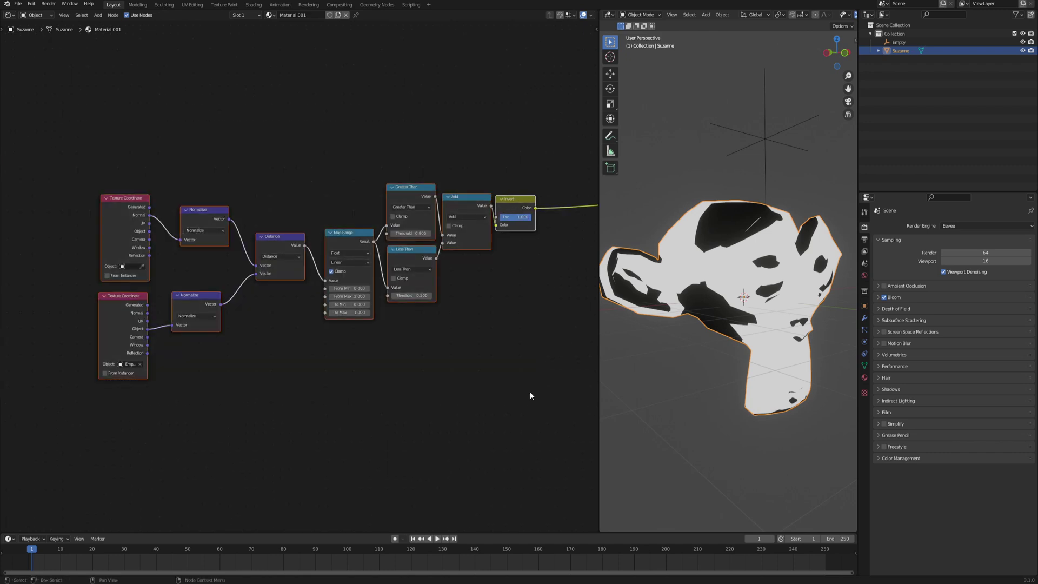
key("ctrl+g")
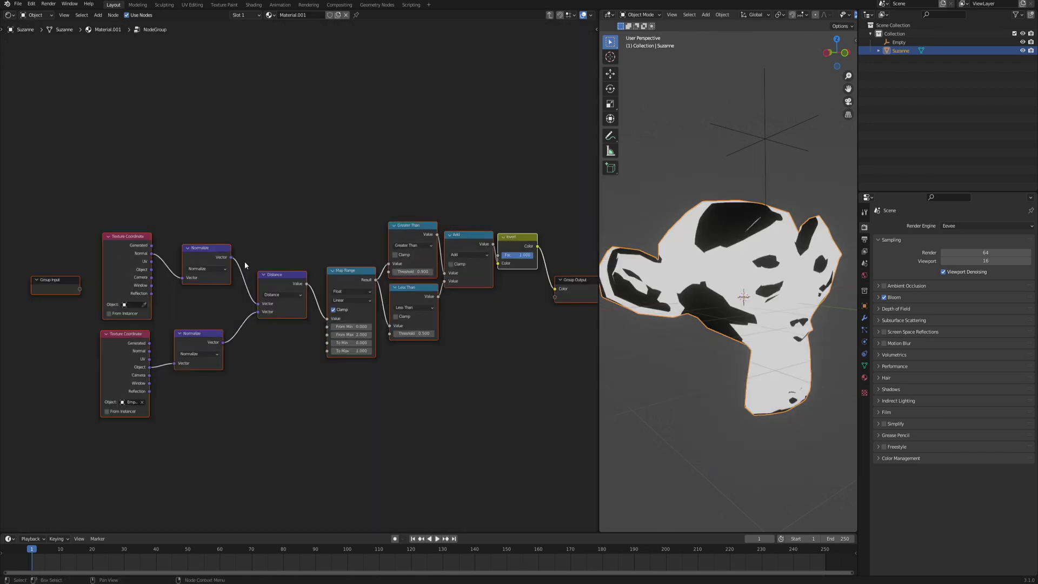
Place the Group Input node above Map Range and link a new group input to the Greater Than threshold
scroll(134, 230, "up", 2)
middle_click_drag(134, 230, 186, 180)
left_click(106, 237)
left_click_drag(105, 237, 398, 182)
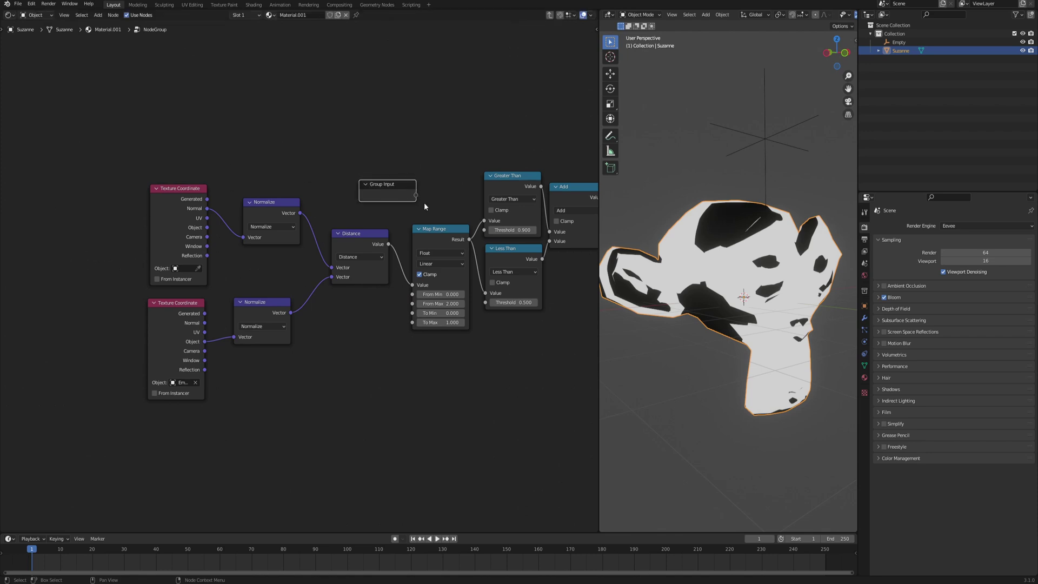
scroll(389, 214, "up", 4)
middle_click_drag(390, 214, 179, 254)
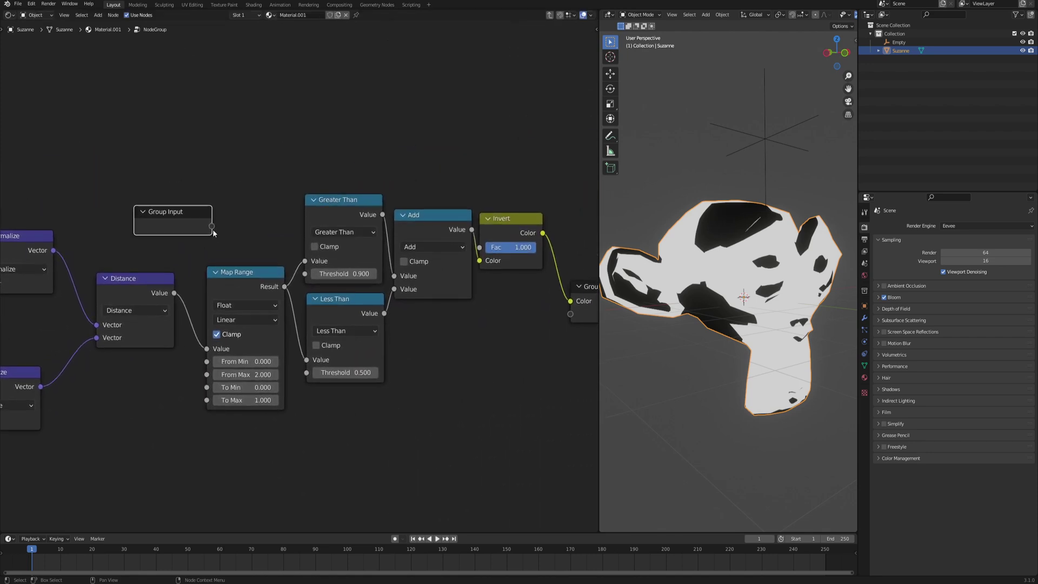
left_click_drag(212, 227, 236, 232)
left_click_drag(310, 276, 305, 274)
Rename the Greater Than threshold's group input HighlightThreshhold and set its minimum to 0 and maximum to 1
key("n")
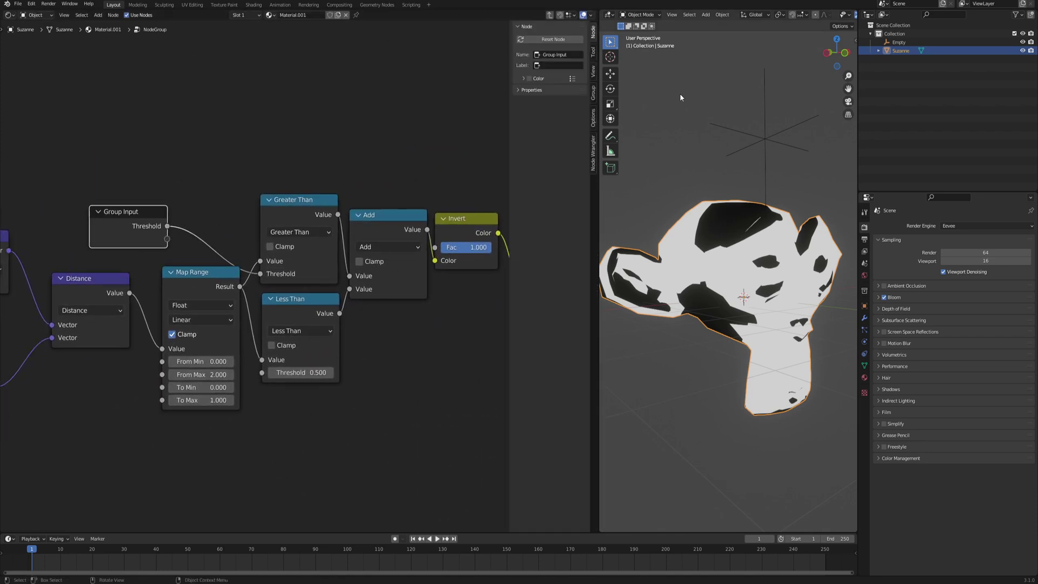
left_click(593, 93)
left_click(540, 42)
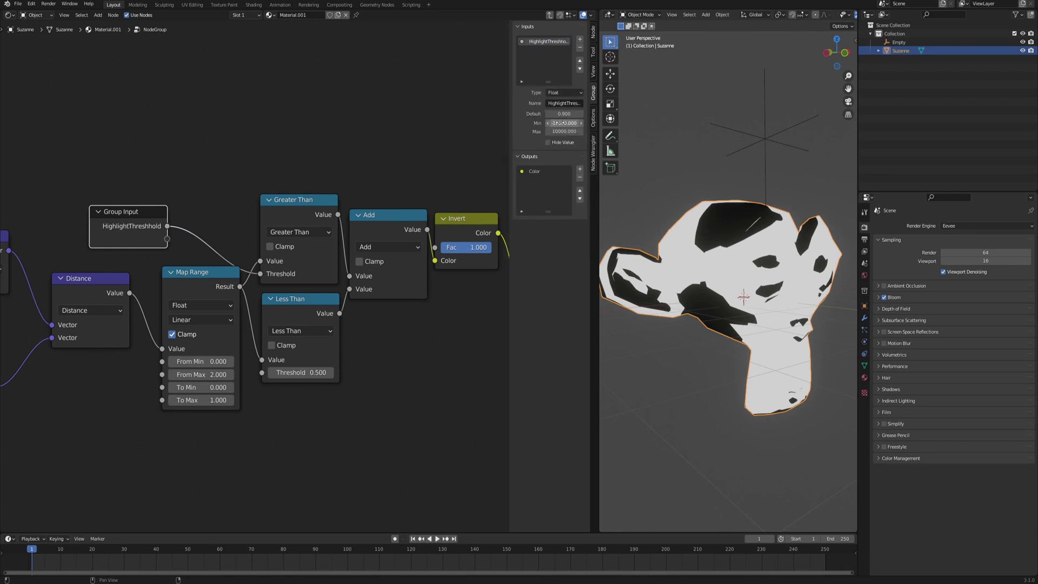
left_click(567, 122)
type("0")
key("Return")
double_click(568, 130)
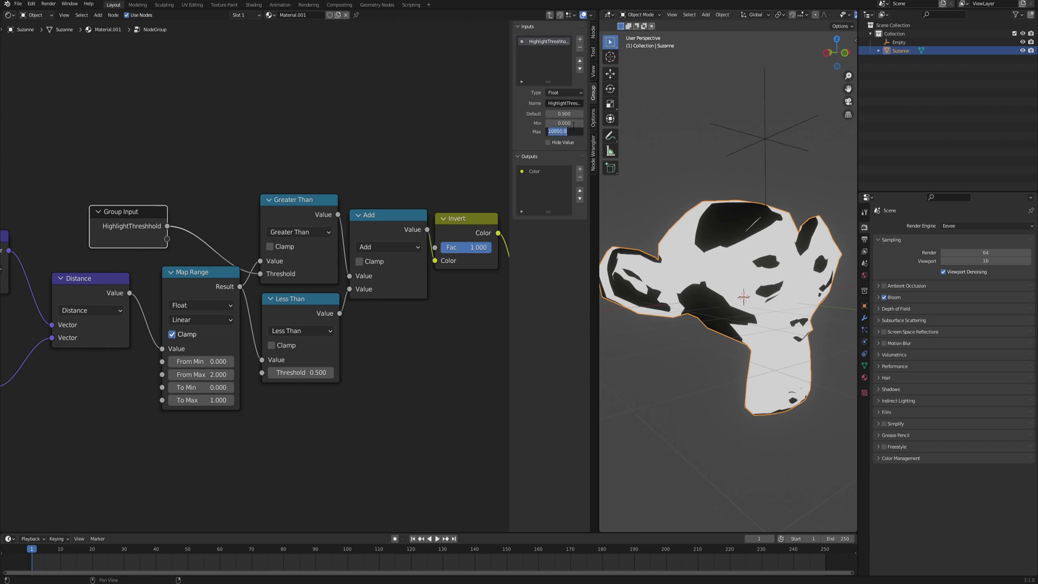
type("1")
key("Return")
Expose the Less Than threshold as a group input named ShadowThreshhold with minimum 0 and maximum 1
left_click(214, 198)
left_click_drag(168, 238, 263, 375)
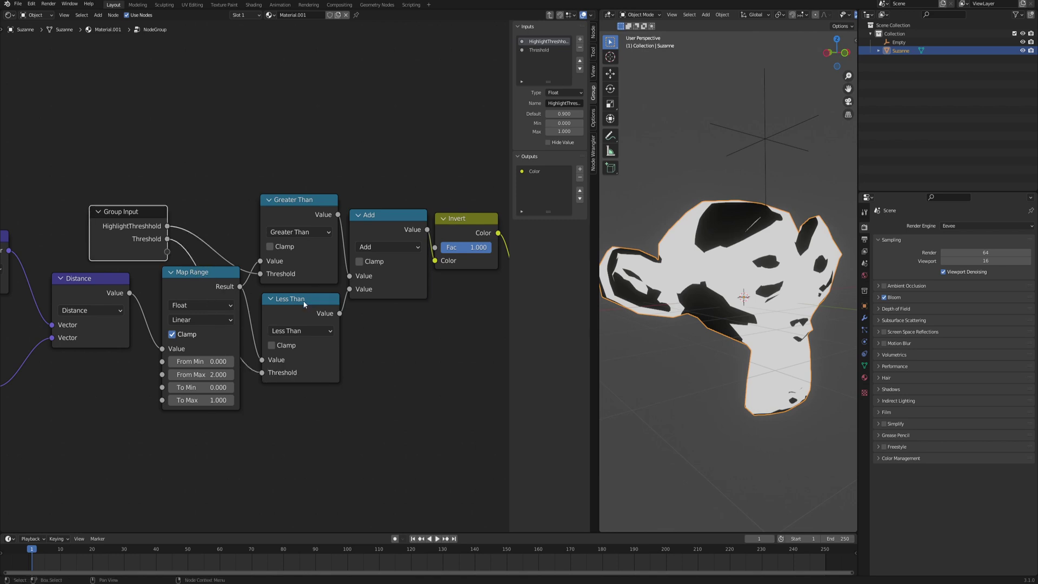
left_click(298, 313)
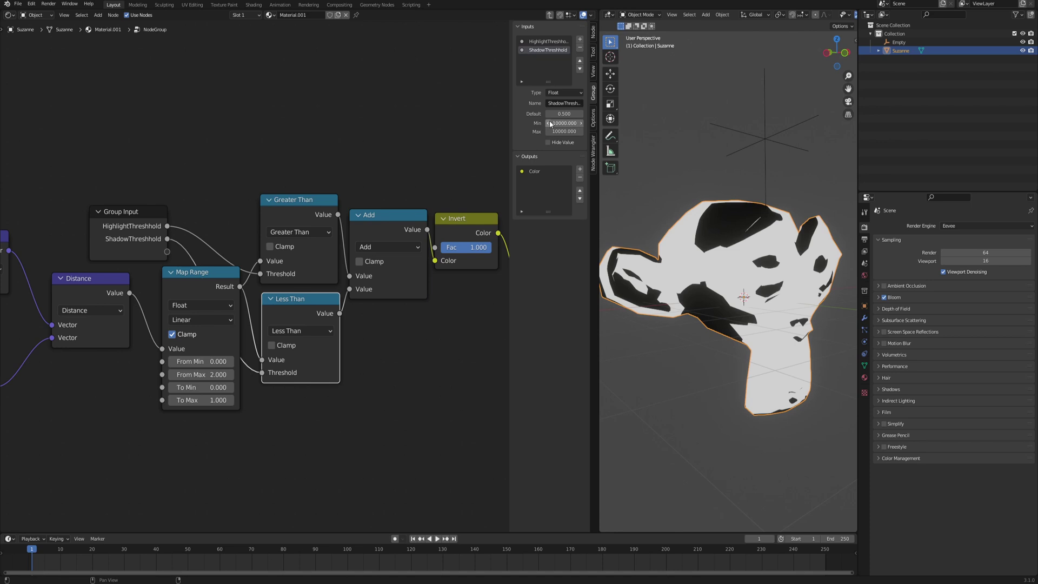
left_click(549, 123)
left_click(558, 132)
type("1")
key("Return")
Move the Group Input node in front of the two Texture Coordinate nodes
scroll(162, 382, "down", 6)
middle_click_drag(162, 383, 219, 351)
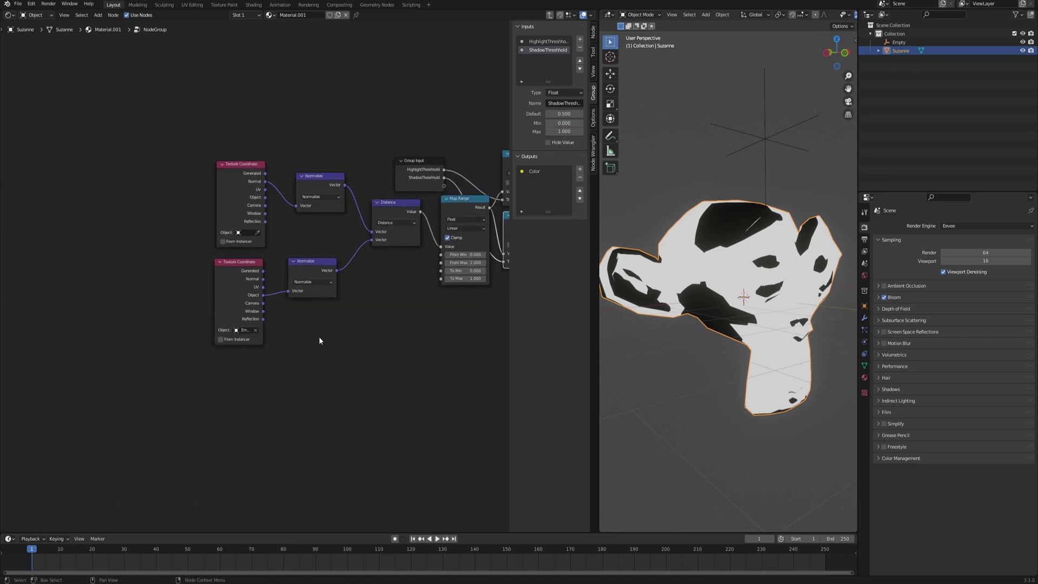
scroll(318, 336, "up", 5)
left_click_drag(393, 155, 102, 246)
middle_click_drag(102, 246, 134, 236)
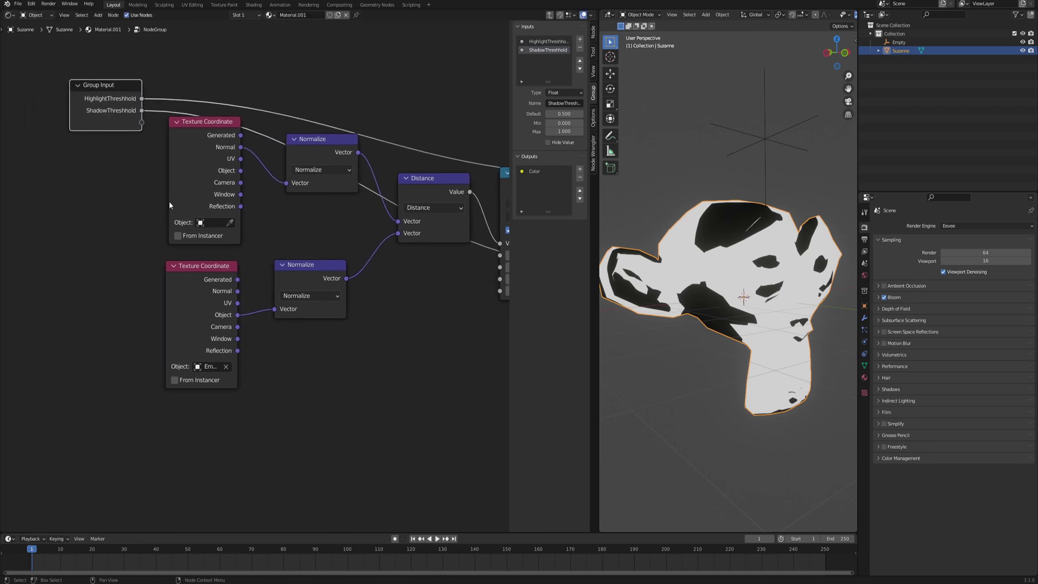
middle_click_drag(130, 174, 146, 196)
left_click_drag(119, 140, 64, 290)
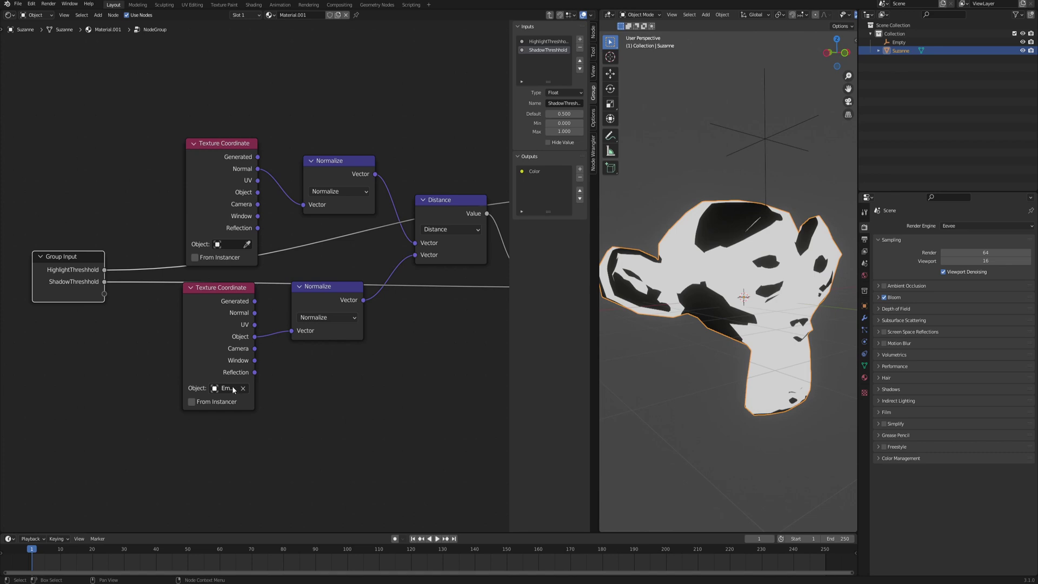
scroll(225, 303, "up", 1)
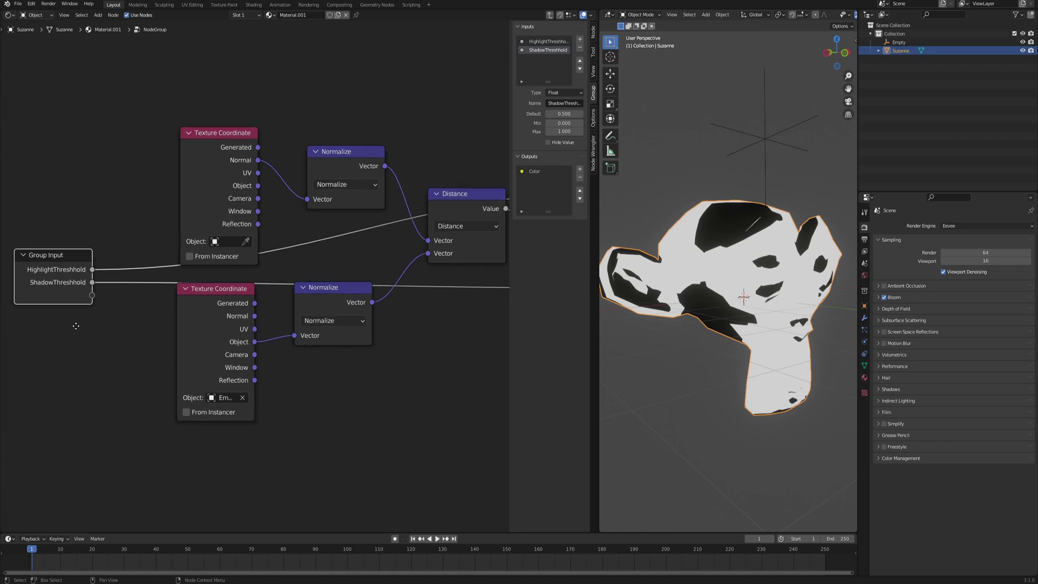
middle_click_drag(74, 325, 113, 322)
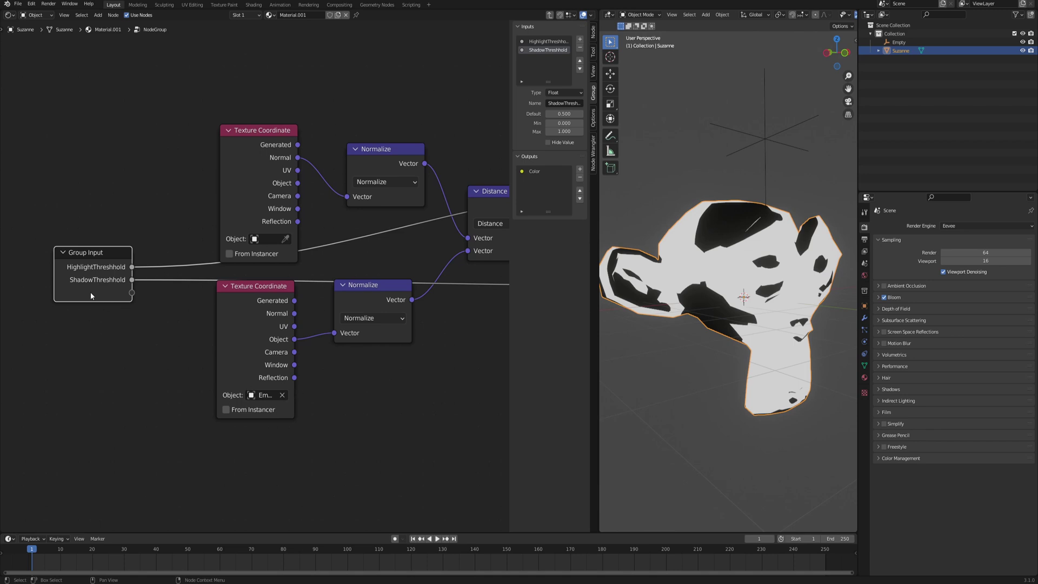
left_click_drag(91, 294, 77, 283)
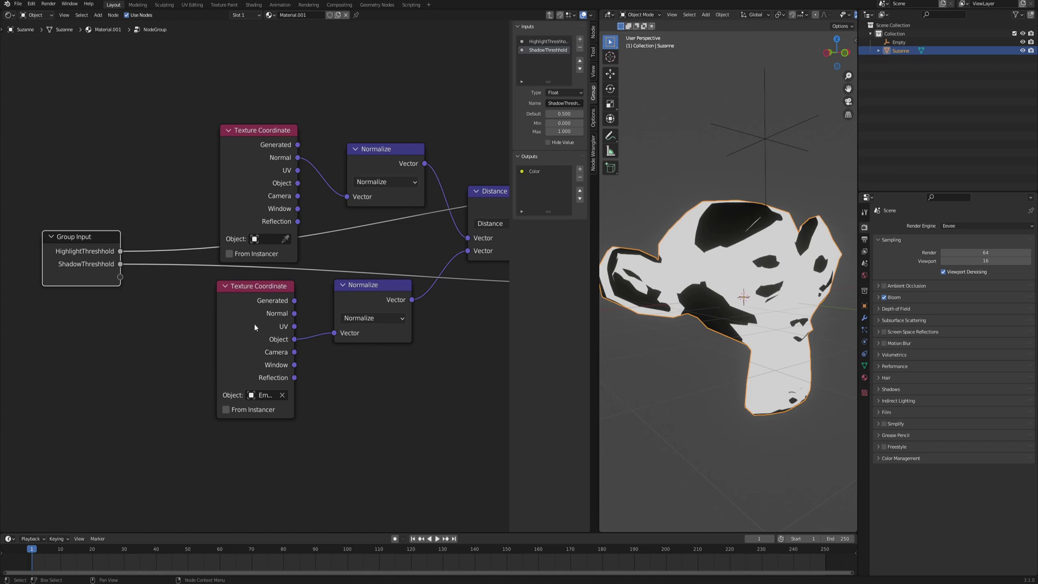
Replace the Empty's Texture Coordinate link into the lower Normalize node with a new group input named LightSourcePosition
left_click_drag(254, 323, 156, 393)
left_click_drag(120, 277, 241, 279)
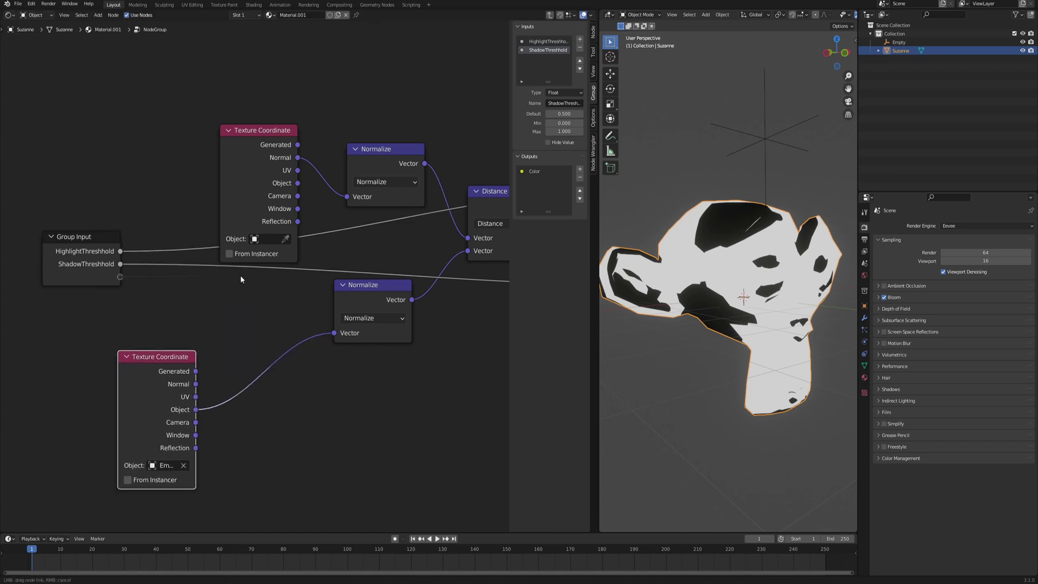
left_click_drag(328, 339, 335, 334)
left_click(564, 103)
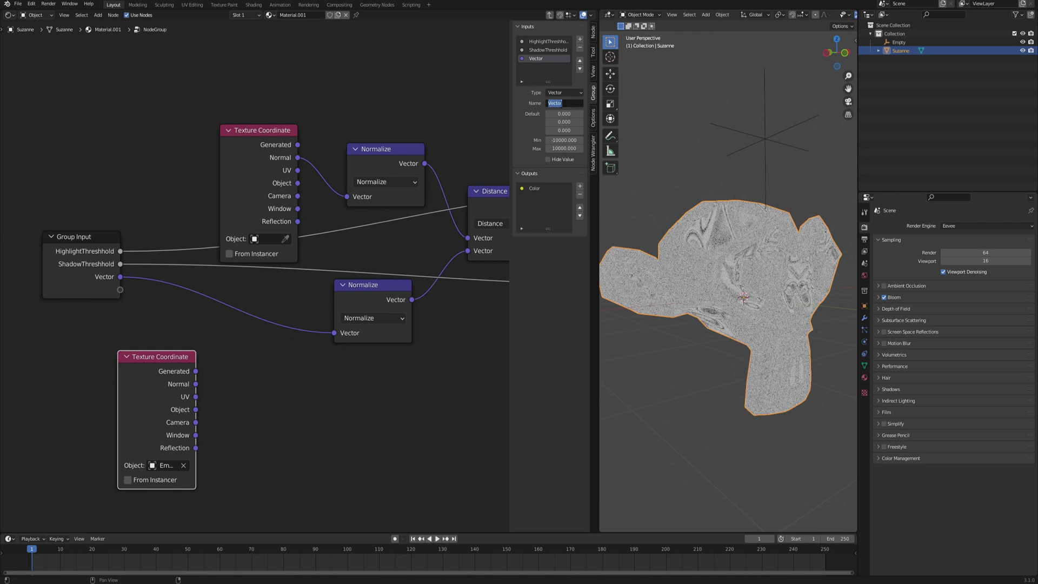
type("LightSourcePosition")
key("Return")
Delete the disconnected Texture Coordinate node that references the Empty
scroll(119, 231, "down", 1)
scroll(221, 309, "up", 1)
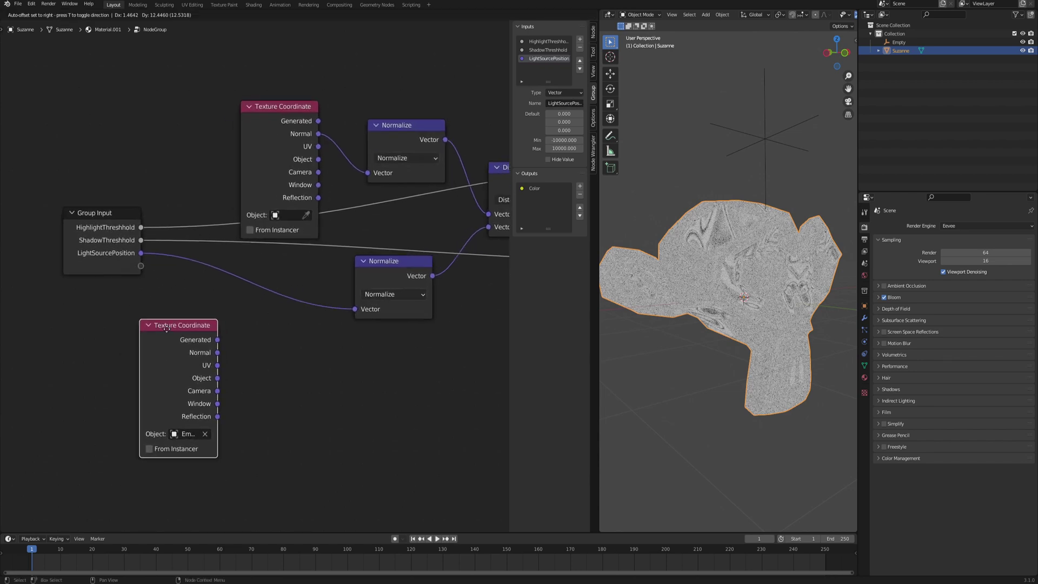
left_click_drag(157, 346, 78, 320)
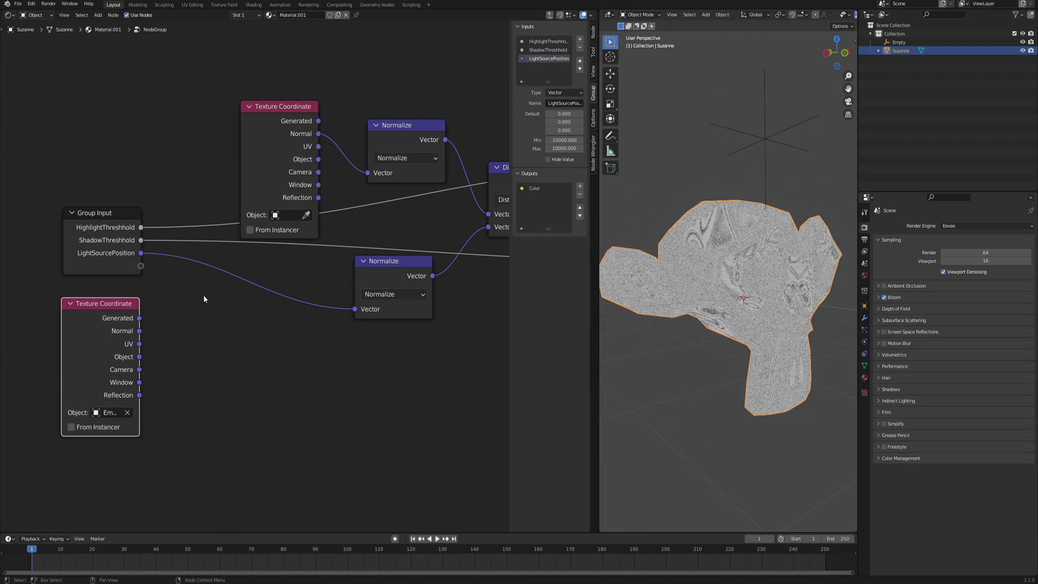
scroll(232, 307, "down", 4)
middle_click_drag(484, 286, 296, 300)
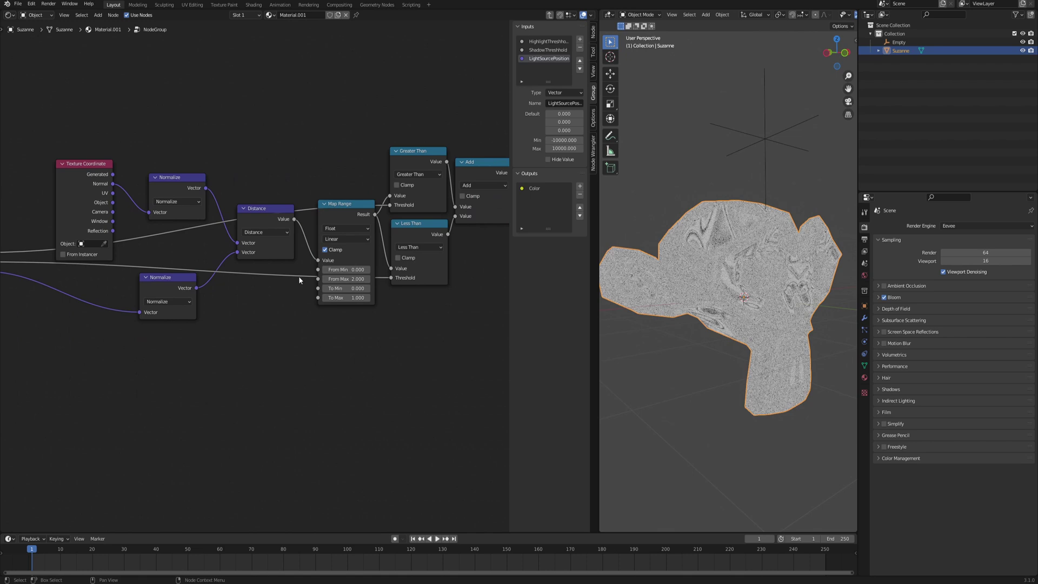
middle_click_drag(202, 314, 343, 280)
key("x")
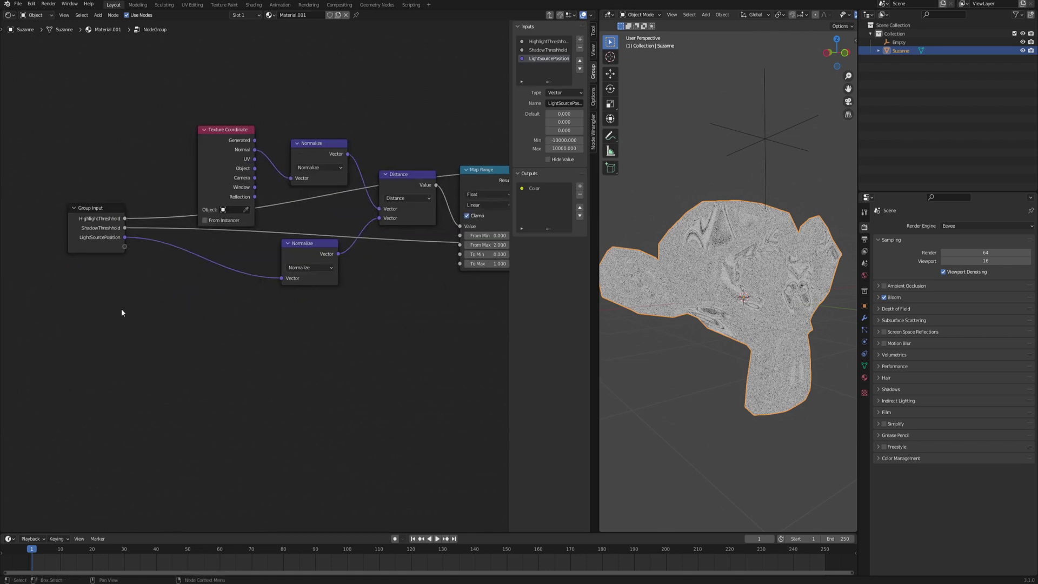
Place the Group Output node beside Invert, set its Color output's type to Float and rename it OriginalMaterialMask
middle_click_drag(487, 281, 243, 324)
middle_click_drag(449, 292, 343, 309)
scroll(396, 244, "up", 6)
left_click_drag(396, 276, 417, 216)
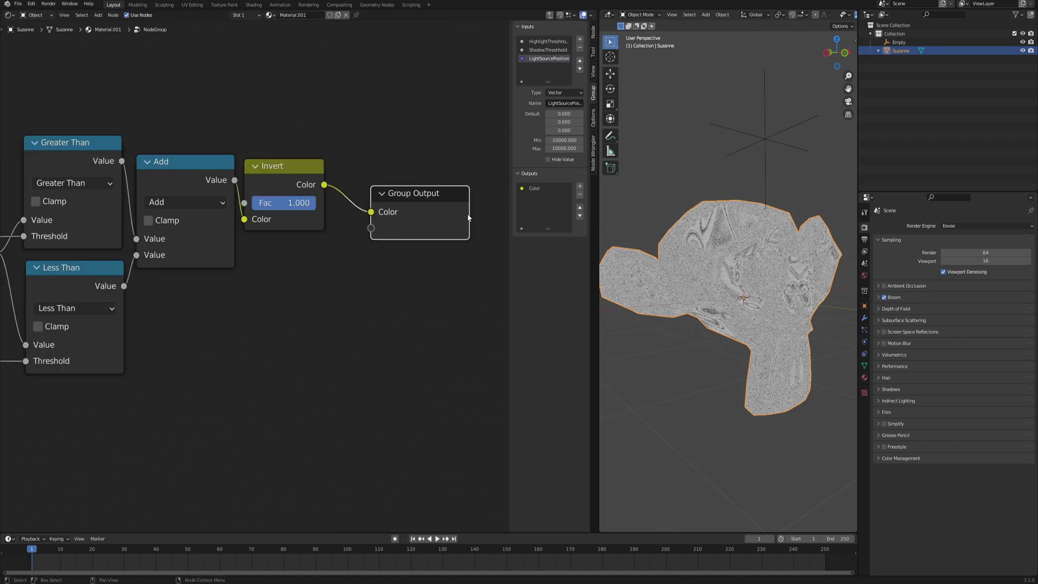
left_click(537, 188)
left_click(574, 239)
left_click(565, 268)
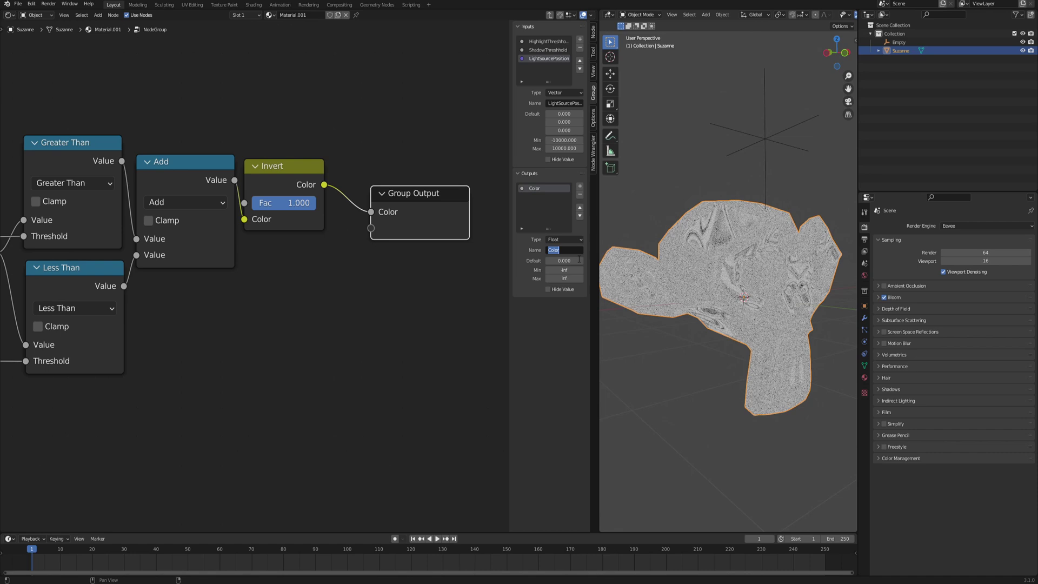
type("OriginalMaterialMask")
key("Return")
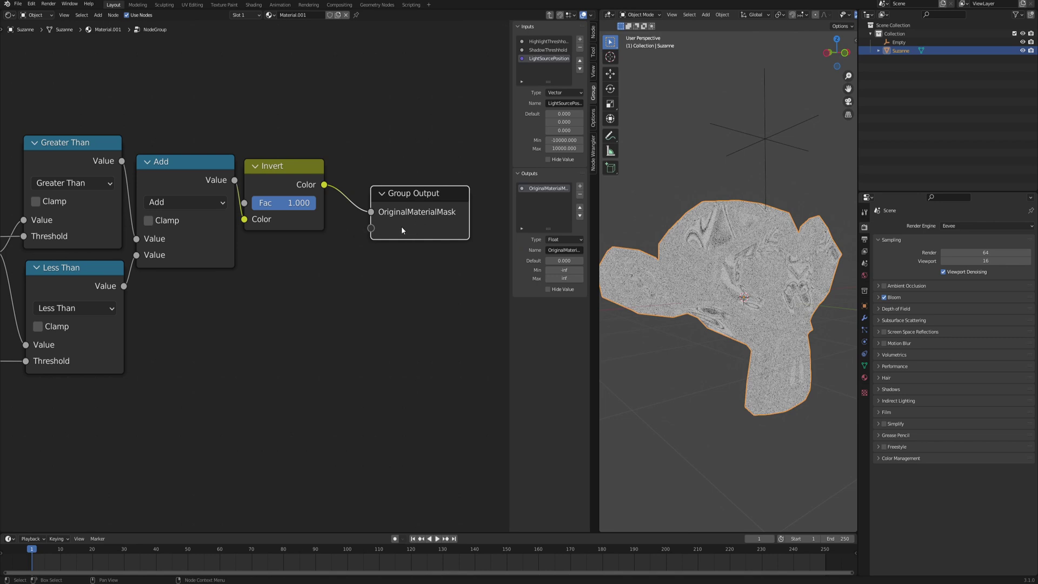
Move the Add and Invert nodes below the comparison nodes and link the Greater Than value to a new group output
middle_click_drag(116, 155, 131, 156)
left_click_drag(138, 162, 182, 177)
key("g")
left_click_drag(185, 373, 186, 373)
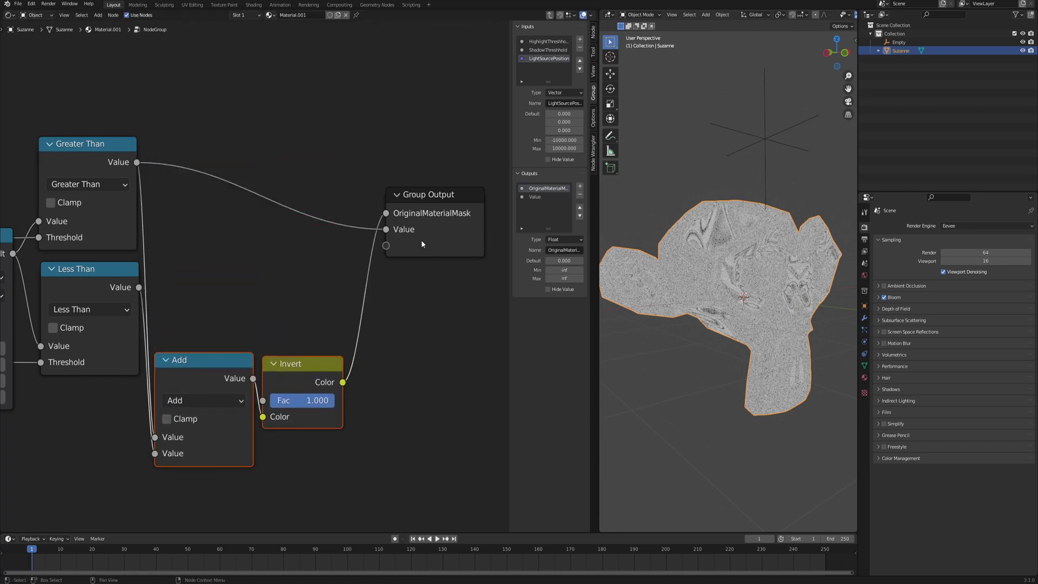
Move the Group Output node up slightly and rename its Value output, fed by Greater Than, to HighlightThreshhold
left_click_drag(421, 240, 419, 223)
left_click(534, 197)
left_click(565, 251)
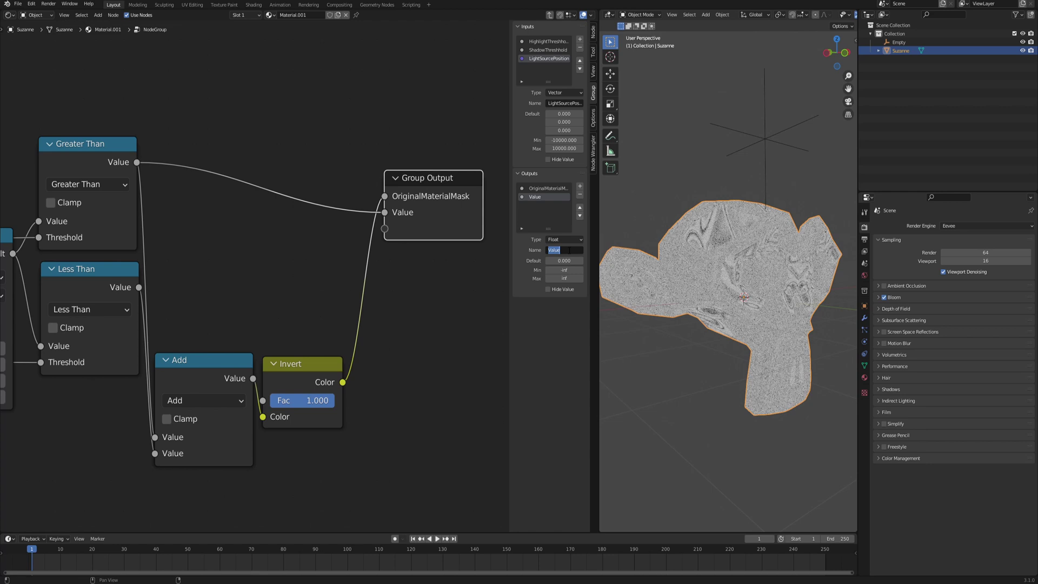
type("HighlightThreshhold")
key("Return")
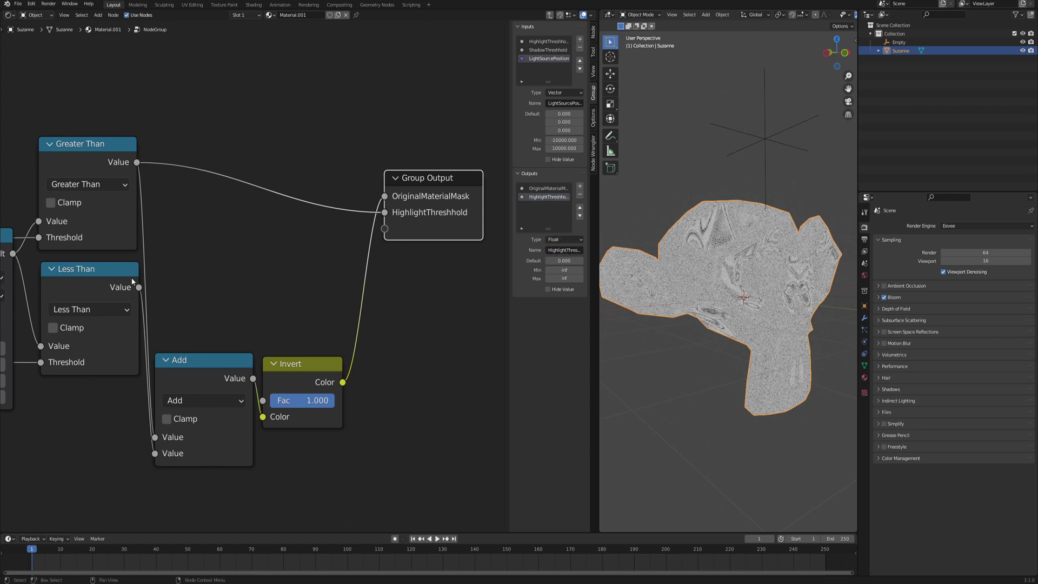
Link the Less Than value to a new group output and rename that output ShadowThreshhold
left_click_drag(139, 287, 386, 233)
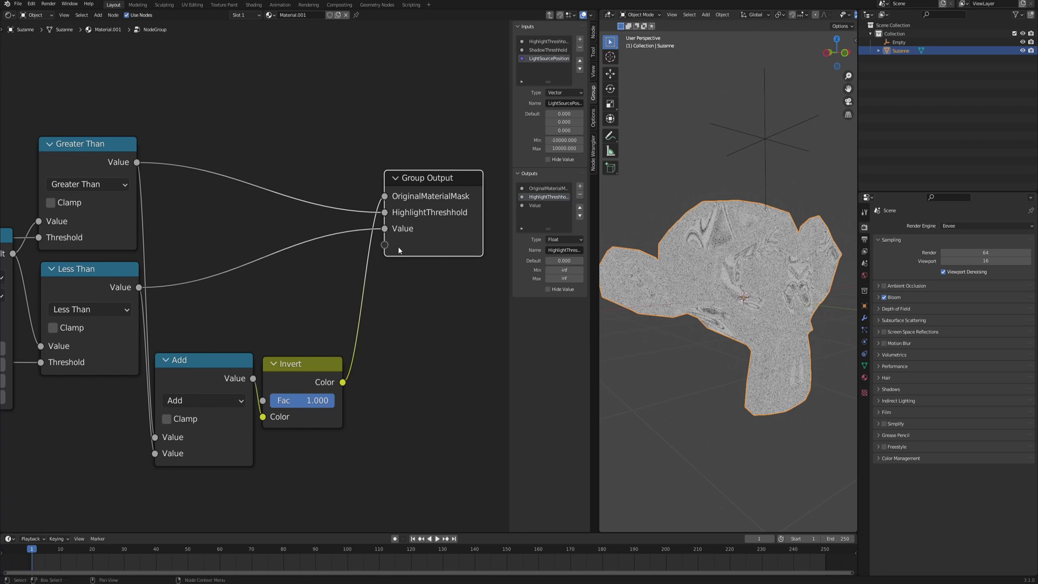
left_click(541, 205)
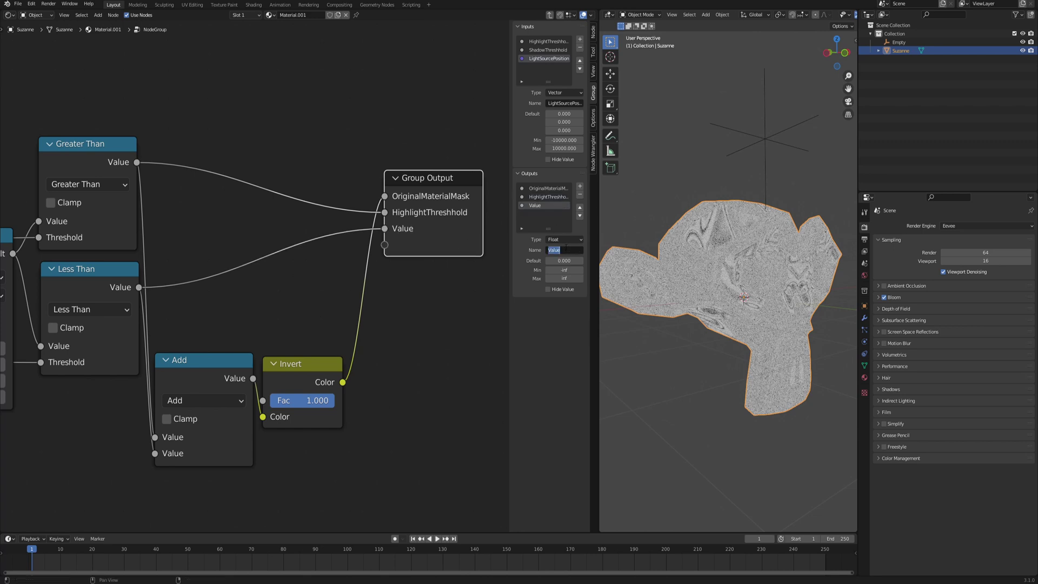
key("BackSpace")
type("ShadowThreshhold")
key("Return")
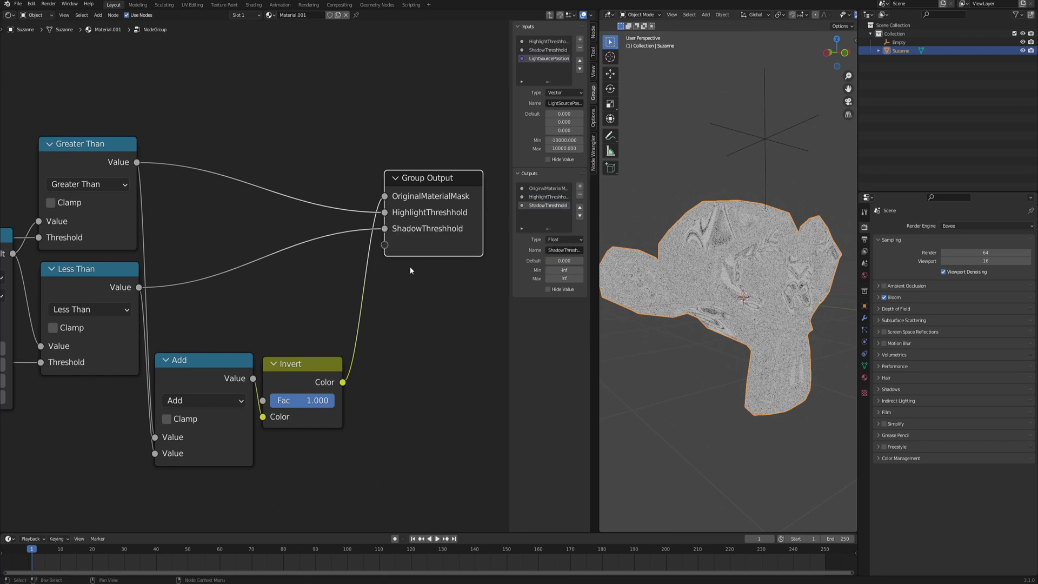
Exit the node group and return to the material's main node tree
scroll(264, 273, "down", 3)
middle_click_drag(137, 278, 181, 267)
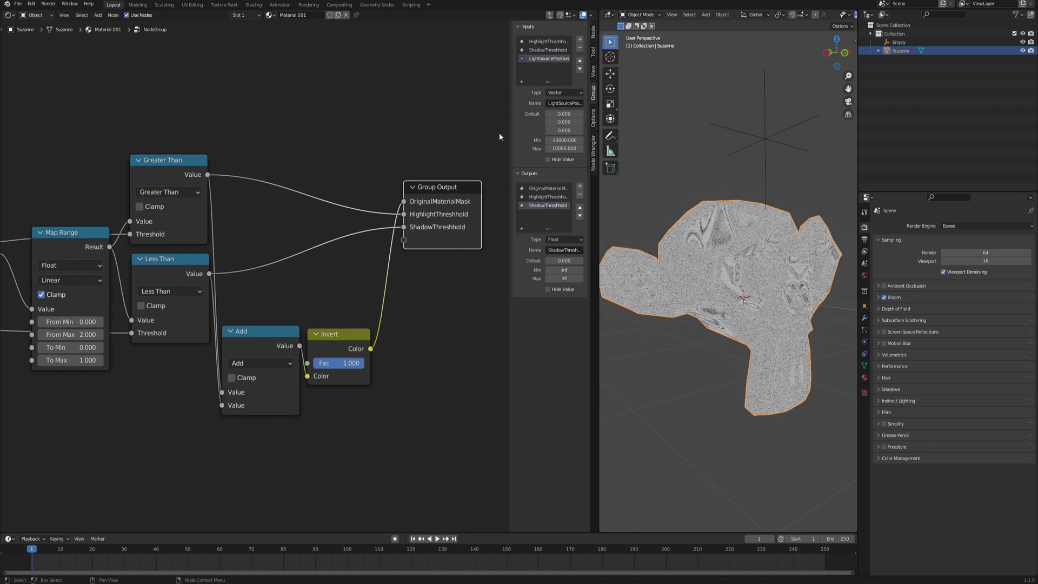
left_click(550, 15)
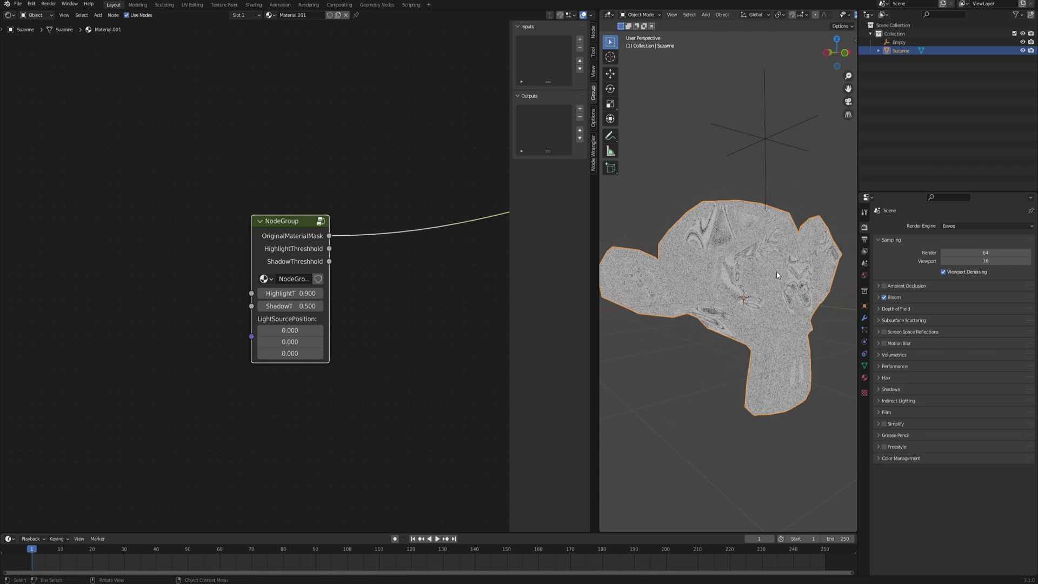
Try manual LightSourcePosition values of 5.5, 3.6 and 1.8 on the group node
middle_click_drag(776, 271, 762, 233)
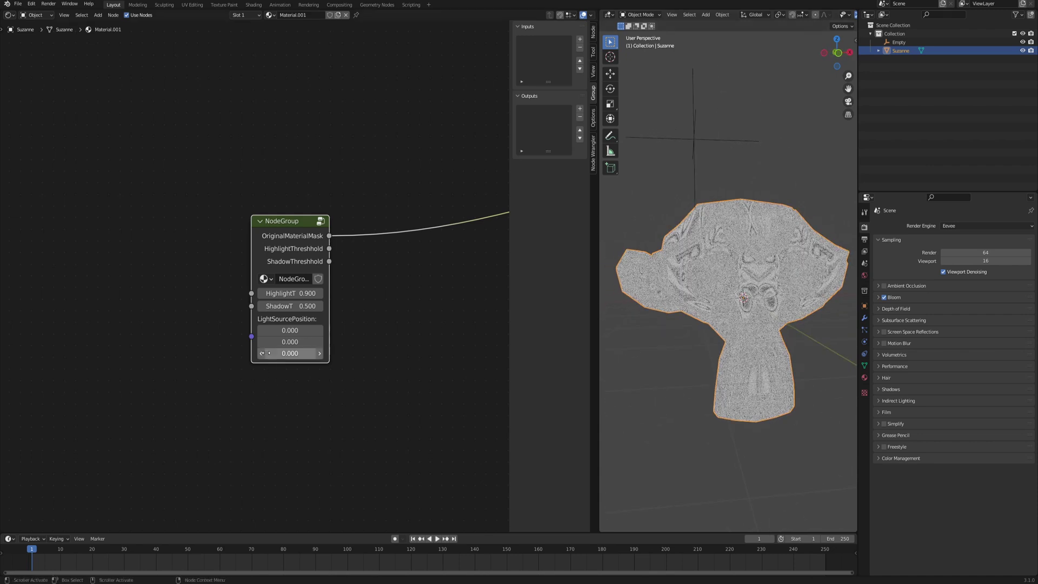
mouse_move(290, 331)
left_mouse_down()
mouse_move(314, 330)
mouse_move(301, 353)
mouse_move(391, 353)
left_mouse_up()
mouse_move(290, 353)
left_mouse_down()
mouse_move(260, 353)
mouse_move(286, 353)
left_mouse_up()
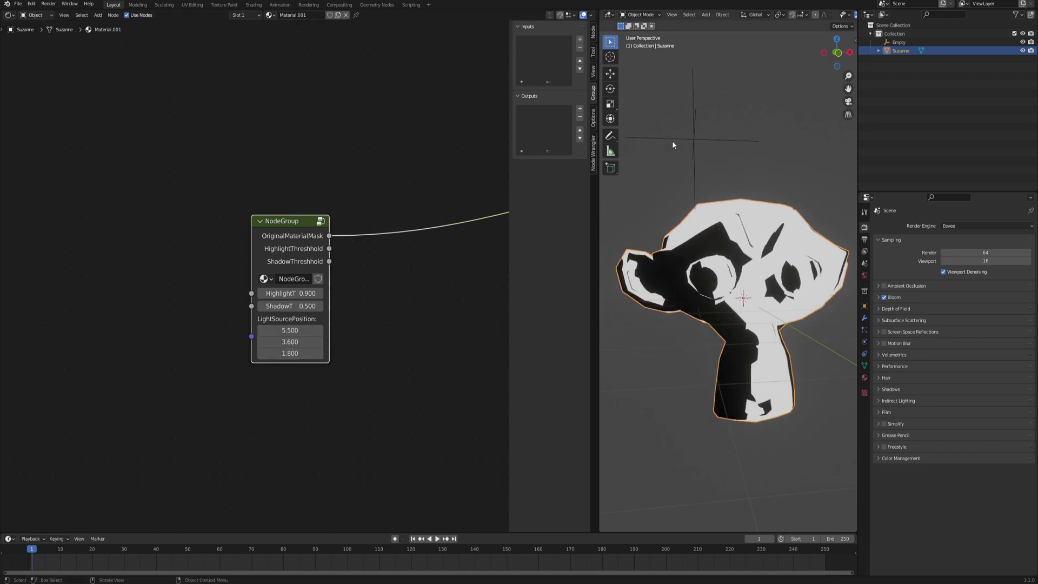
left_click(694, 140)
middle_click_drag(694, 139, 684, 236)
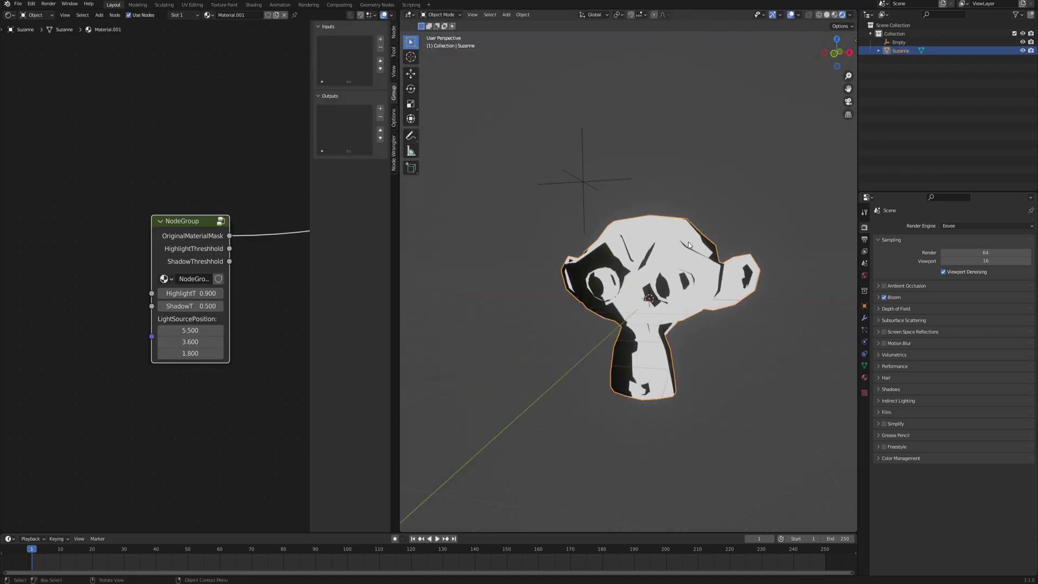
Add a Texture Coordinate node referencing the Empty and link its Object output to the group's LightSourcePosition input
key("F3")
type("text")
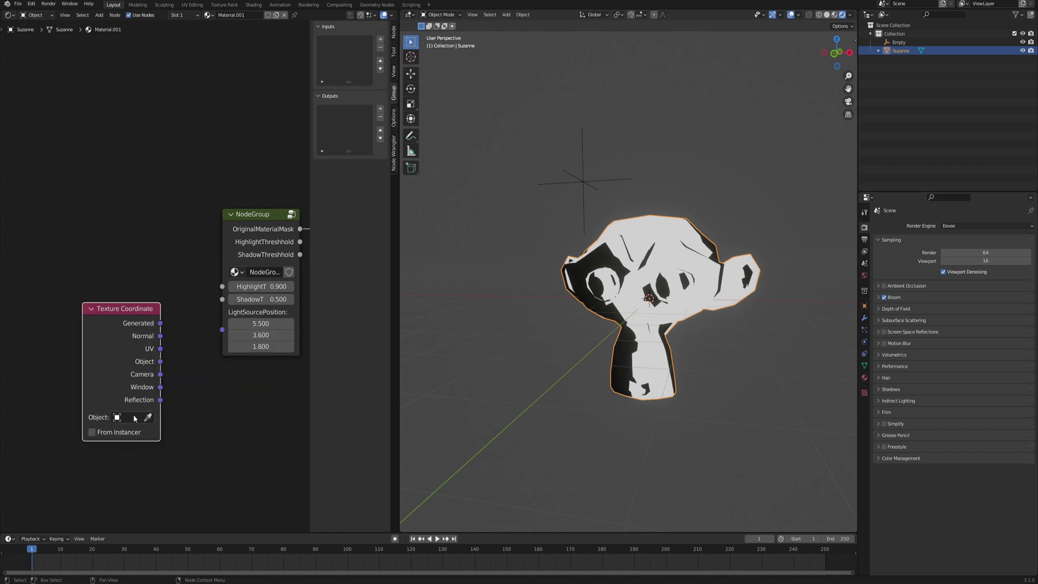
left_click(135, 419)
left_click(135, 434)
left_click_drag(160, 361, 222, 328)
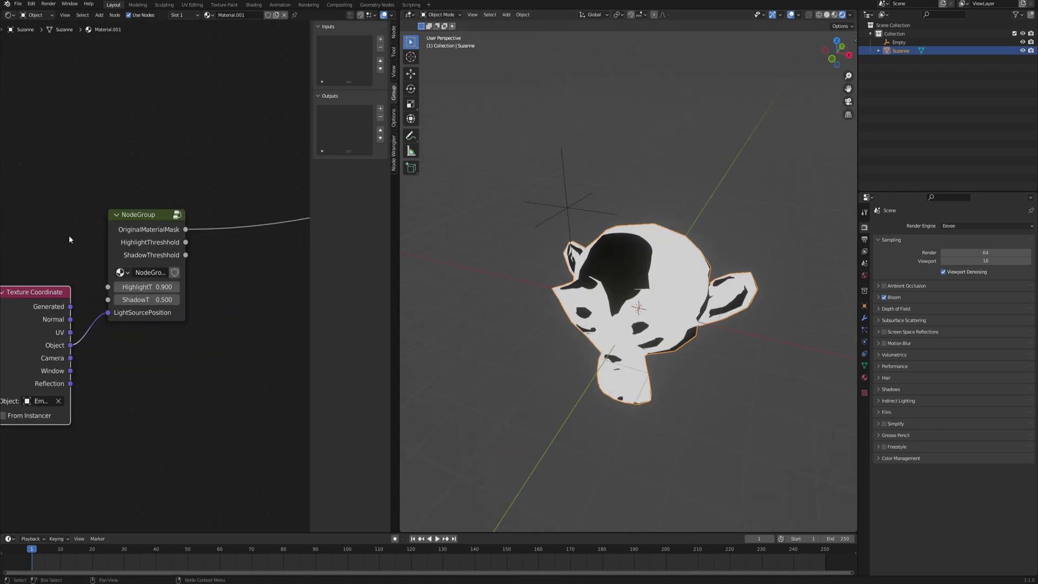
Preview the group's HighlightThreshhold and ShadowThreshhold masks on Suzanne from several angles
middle_click_drag(118, 242, 108, 228)
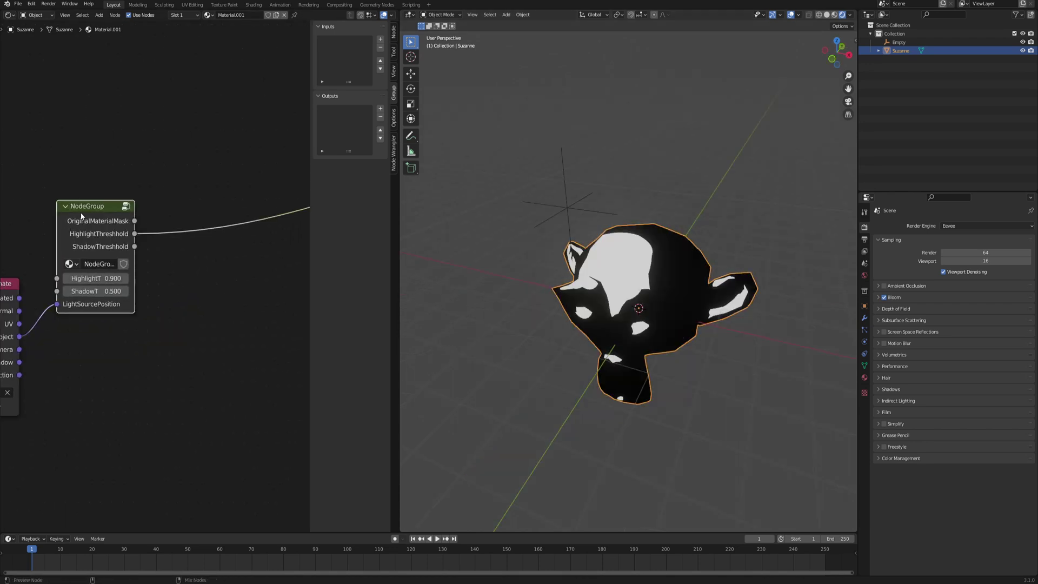
middle_click_drag(746, 316, 765, 303)
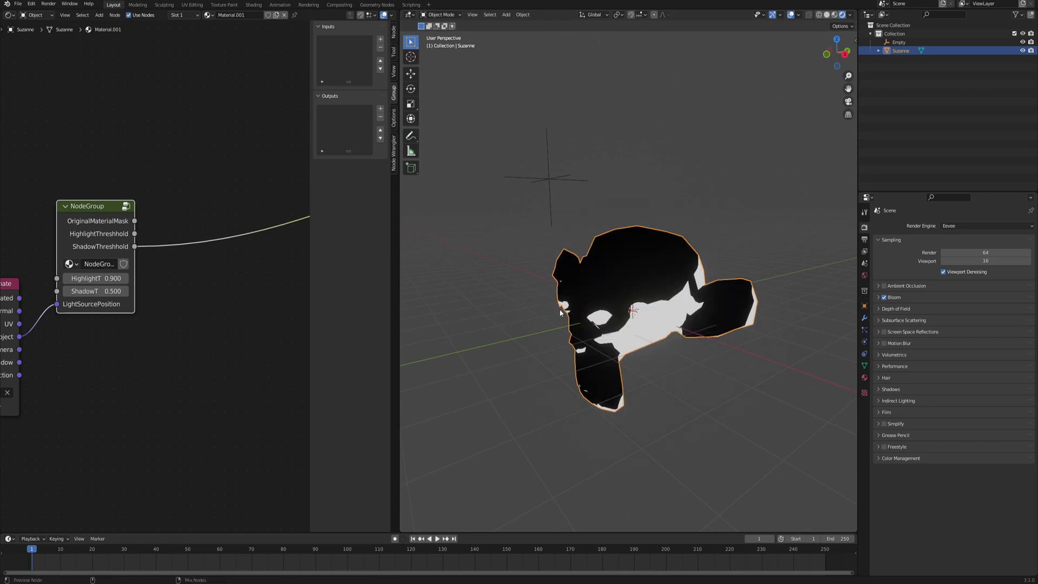
middle_click_drag(756, 308, 706, 317)
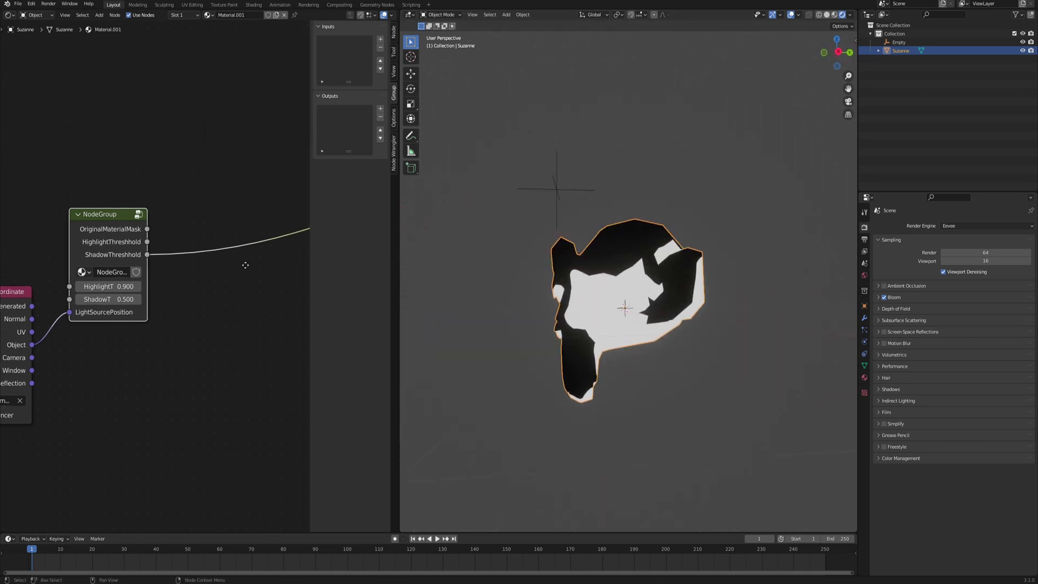
Set the group node's shadow threshold to 0.520 and move the node lower to free space above it
left_click_drag(105, 301, 81, 301)
left_click_drag(81, 300, 75, 300)
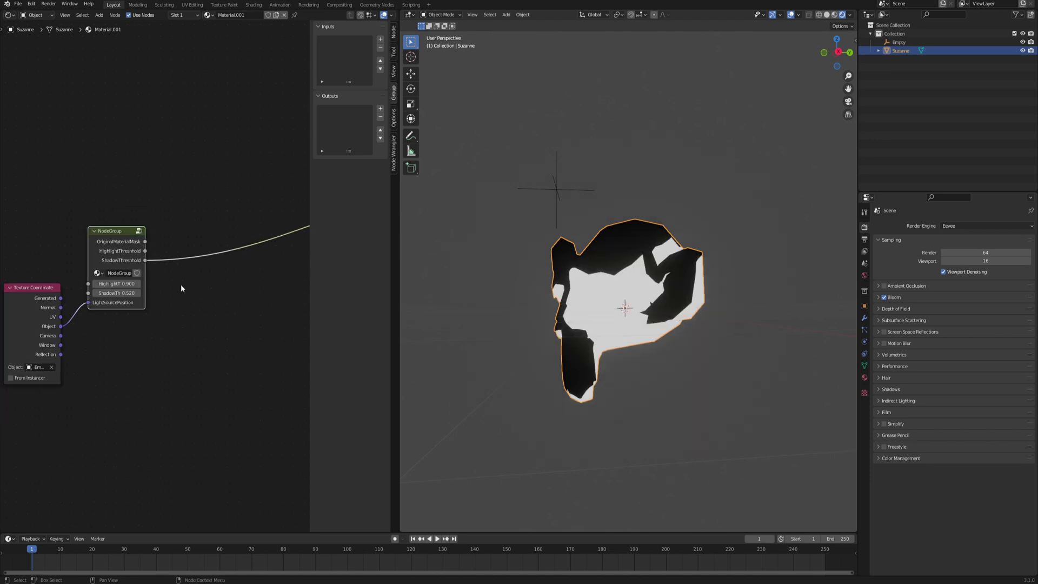
middle_click_drag(172, 262, 177, 299)
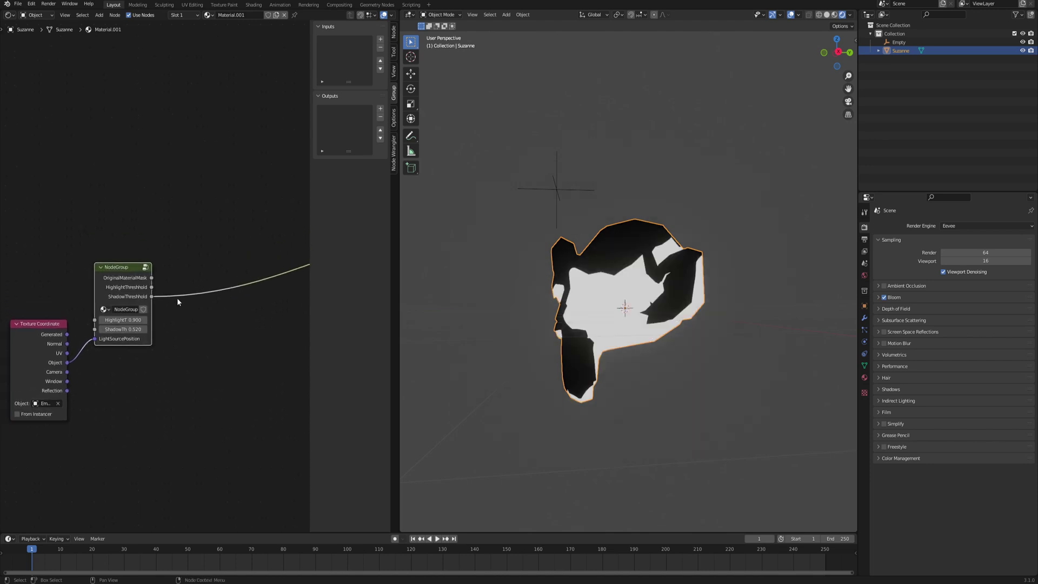
left_click_drag(131, 268, 124, 313)
middle_click_drag(171, 242, 170, 215)
scroll(152, 246, "up", 3)
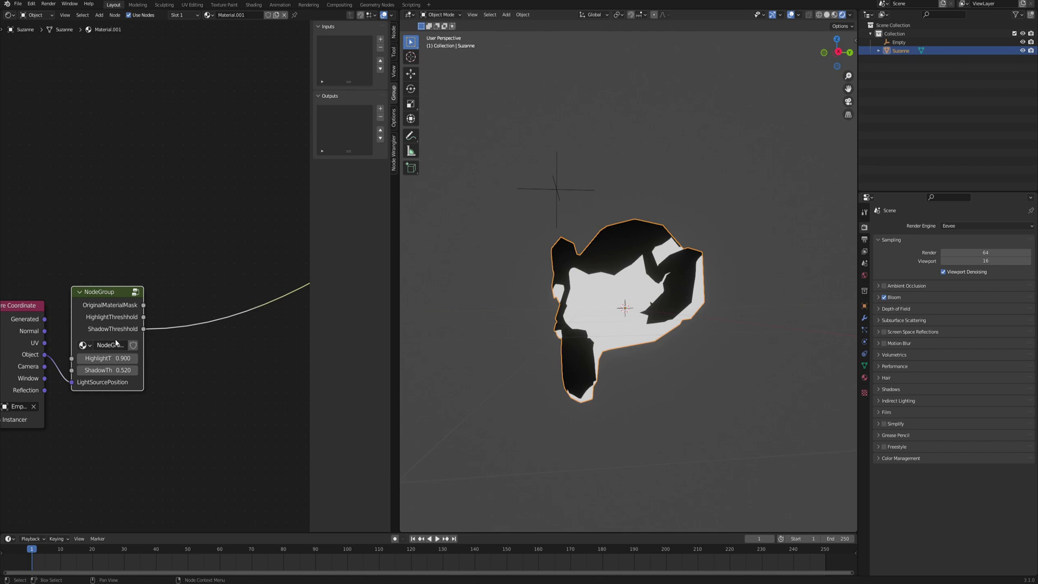
Add an RGB node directly above the NodeGroup node
left_click(146, 237)
key("shift+a")
left_click(106, 224)
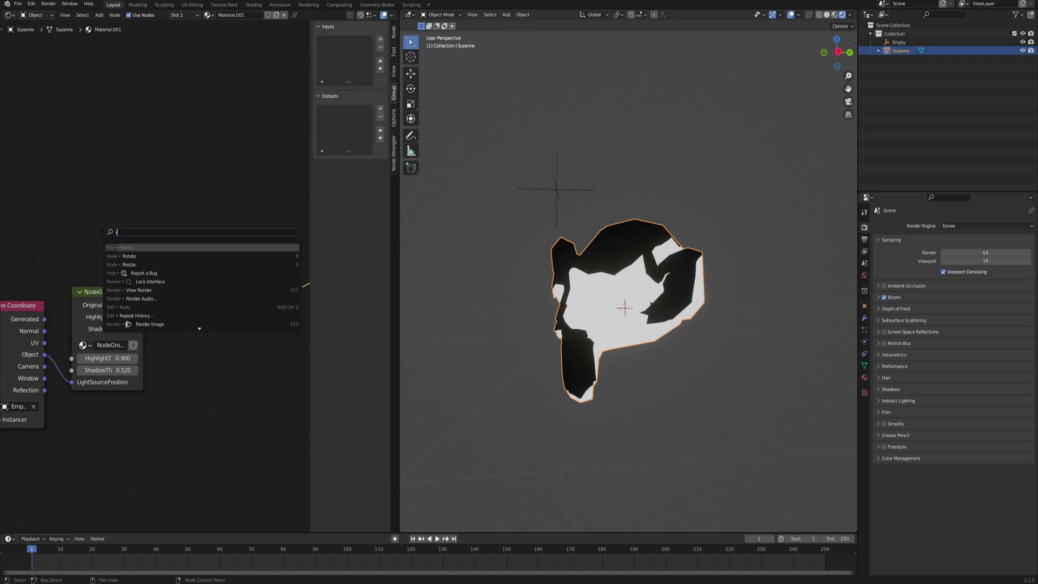
type("rgb")
key("Return")
left_click(89, 162)
middle_click_drag(174, 164, 176, 165)
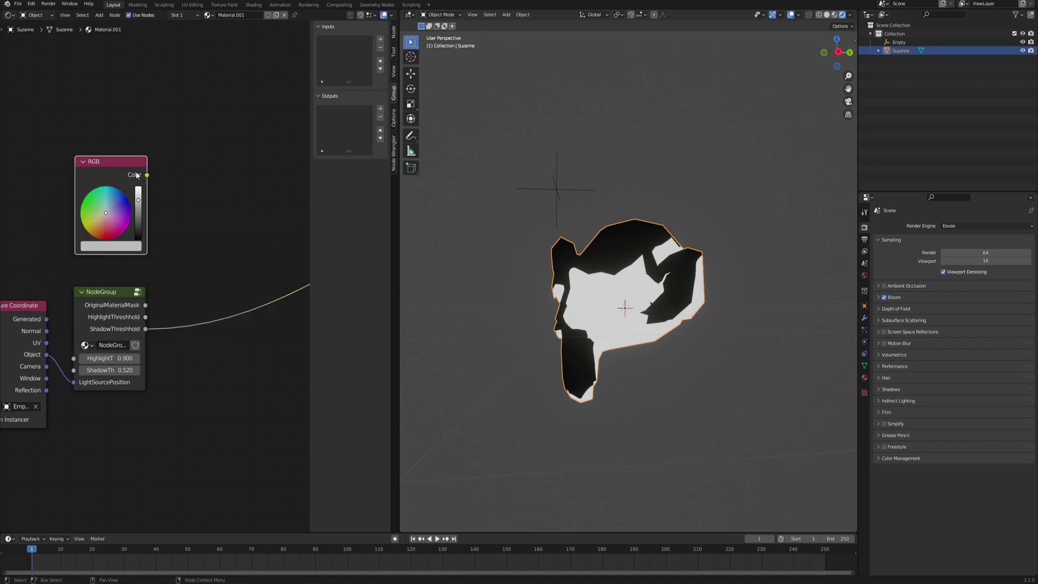
Add a MixRGB node, linking the RGB color to Color1 and the group's HighlightThreshhold output to Fac
left_click(212, 204)
key("F3")
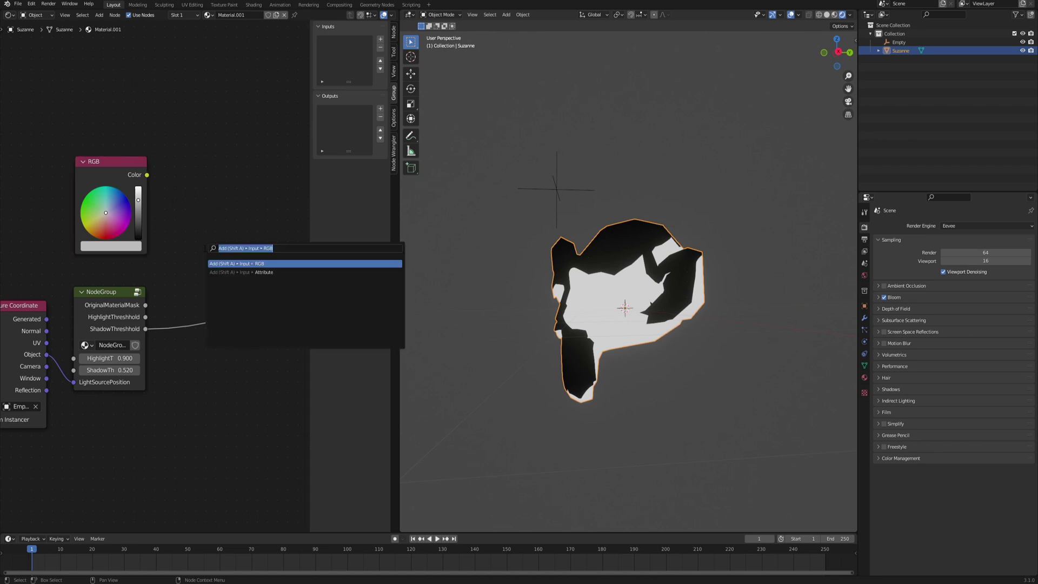
type("mixrg")
key("Return")
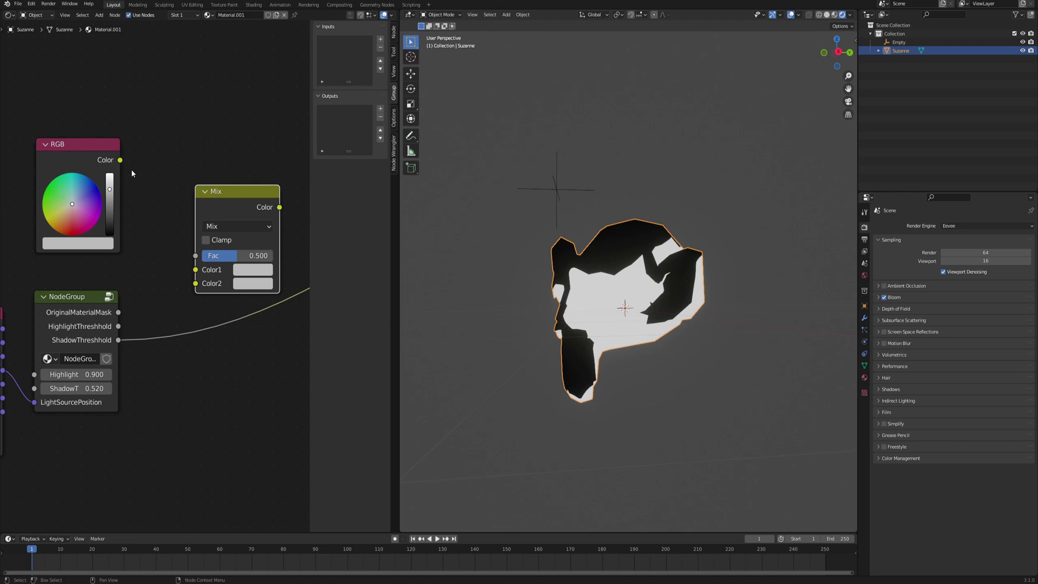
left_click_drag(119, 162, 201, 274)
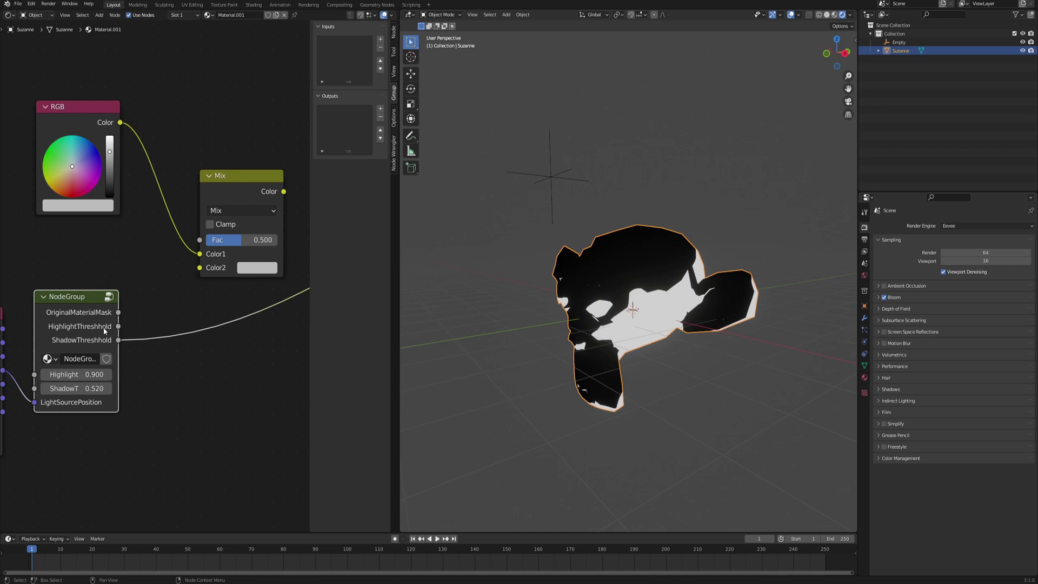
left_click_drag(117, 326, 200, 240)
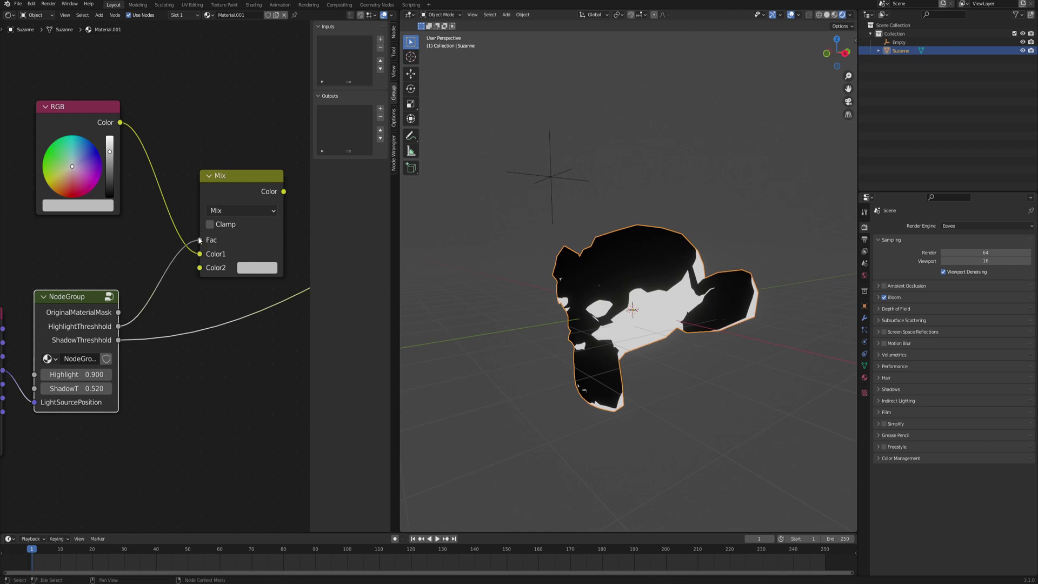
Set the Mix node's Color2 to a light green for the highlights
left_click(257, 267)
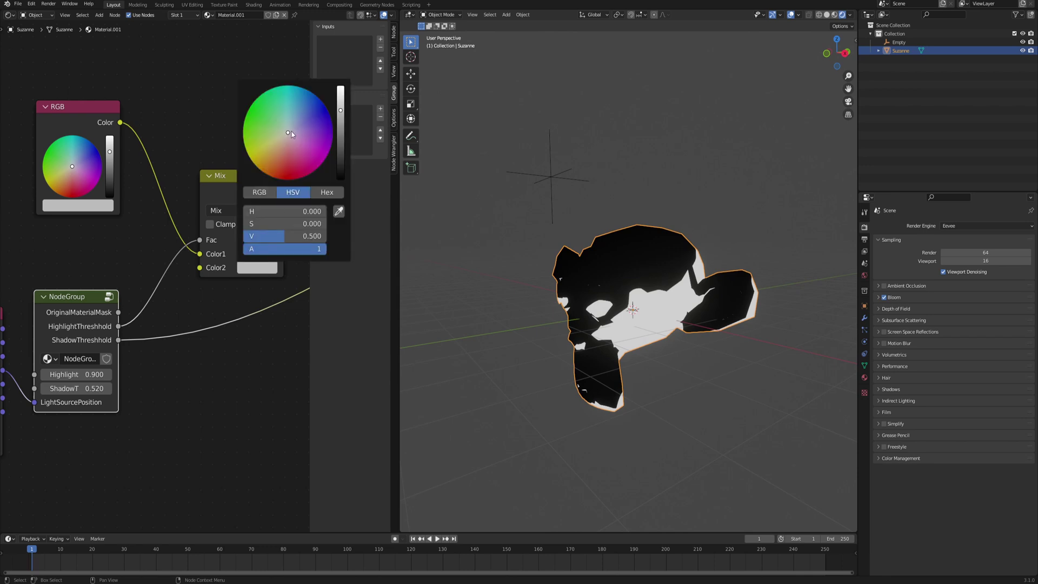
left_click_drag(292, 132, 283, 128)
left_click_drag(341, 103, 341, 102)
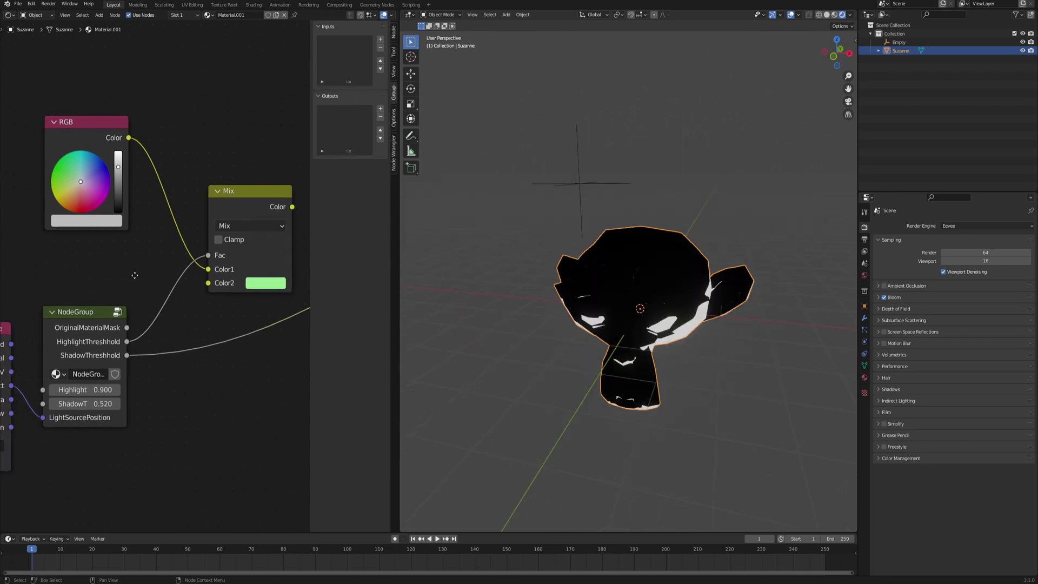
Set the RGB node's base color to a slightly darkened medium green
middle_click_drag(60, 180, 69, 183)
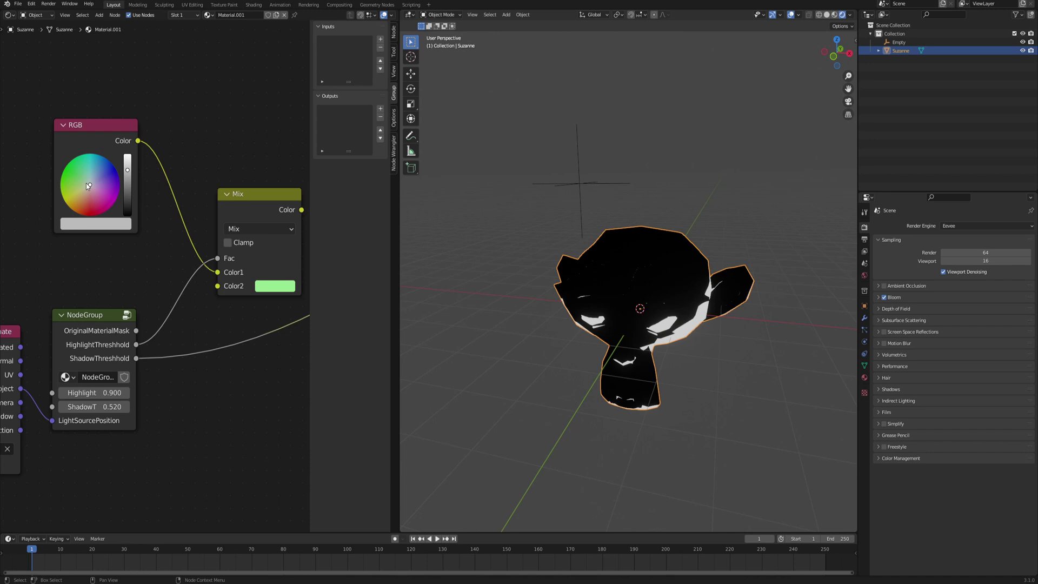
left_click_drag(88, 185, 72, 179)
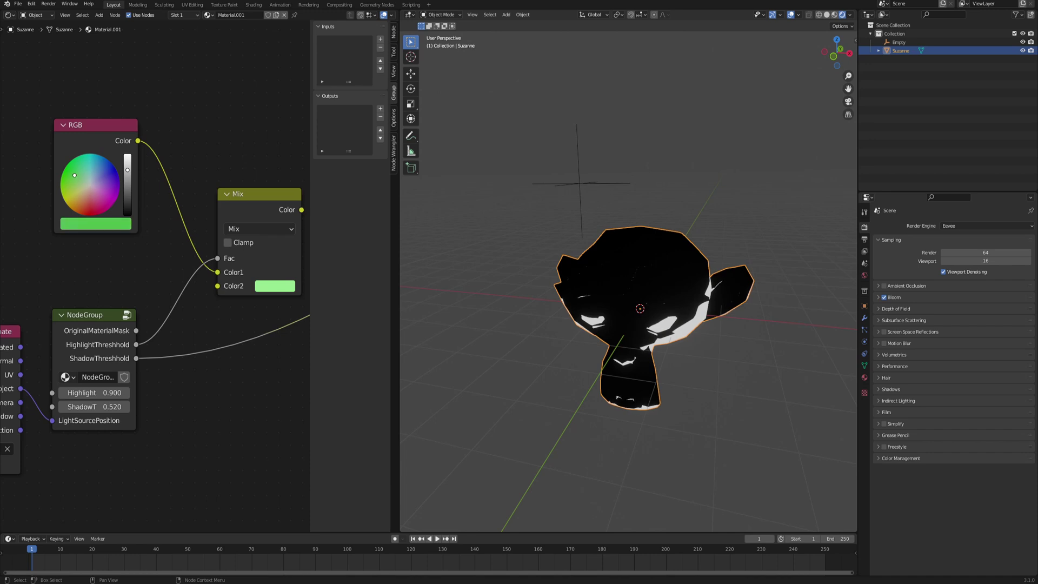
left_click_drag(128, 171, 128, 176)
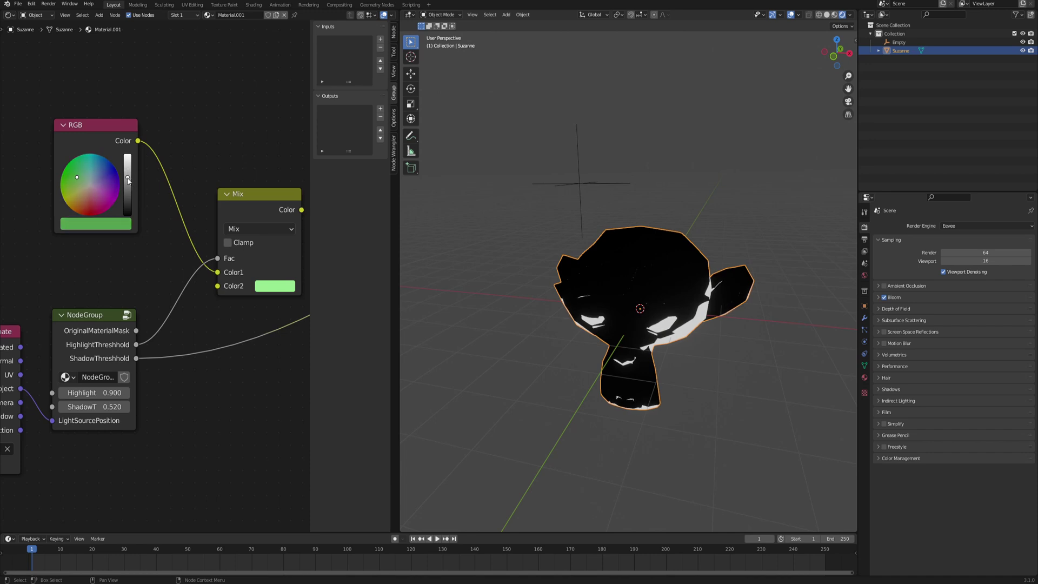
Preview the Mix node's output on Suzanne and move the Empty a little farther from the model
middle_click_drag(264, 166, 222, 164)
left_click(221, 198, "ctrl+shift")
middle_click_drag(631, 233, 602, 231)
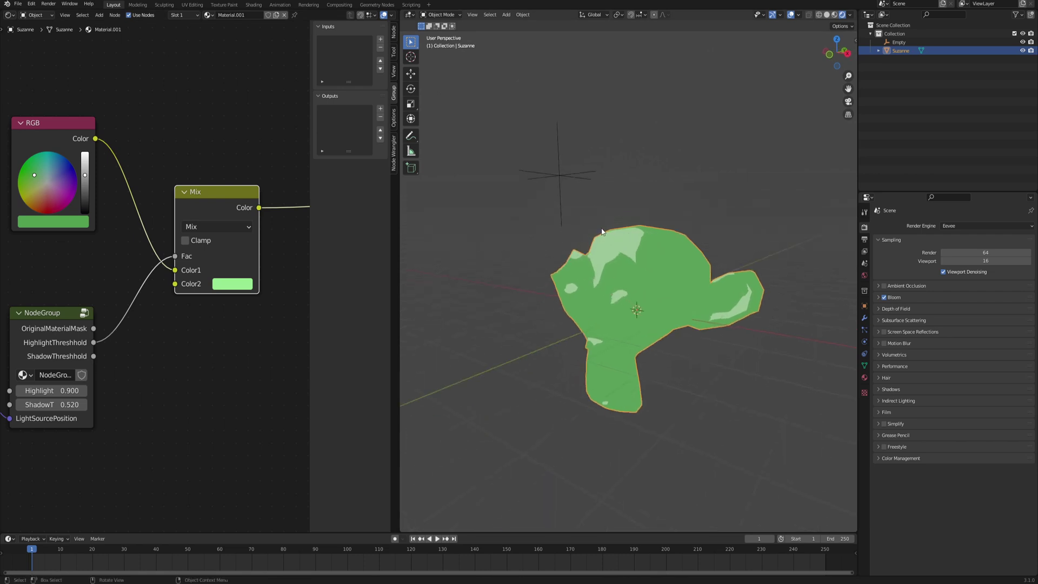
left_click_drag(560, 161, 523, 149)
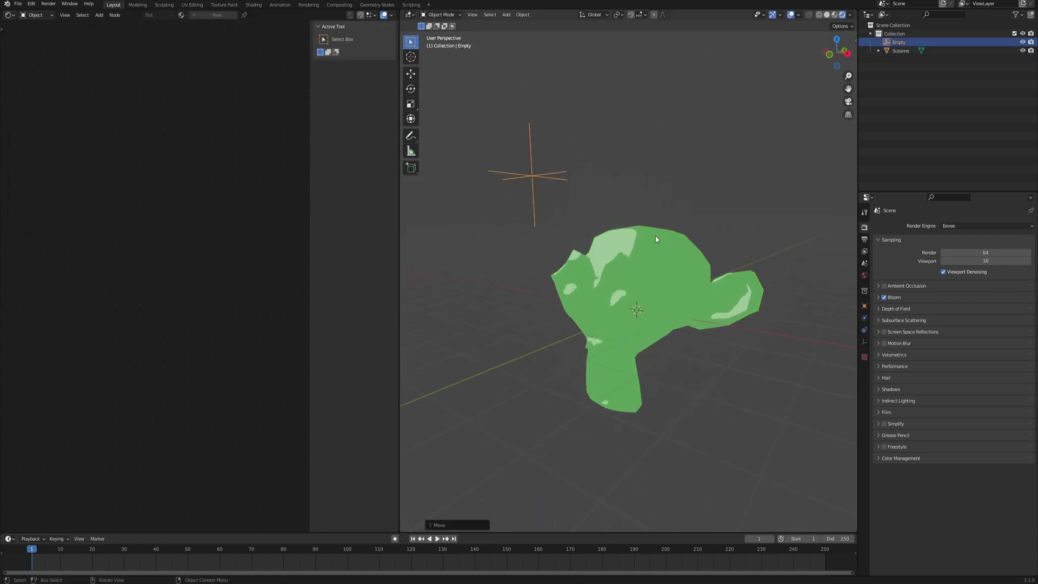
Reselect Suzanne, duplicate the Mix node and insert the copy after the original so the first mix feeds its Color1
left_click(655, 236)
scroll(221, 261, "down", 1)
middle_click_drag(203, 219, 166, 206)
key("shift+d")
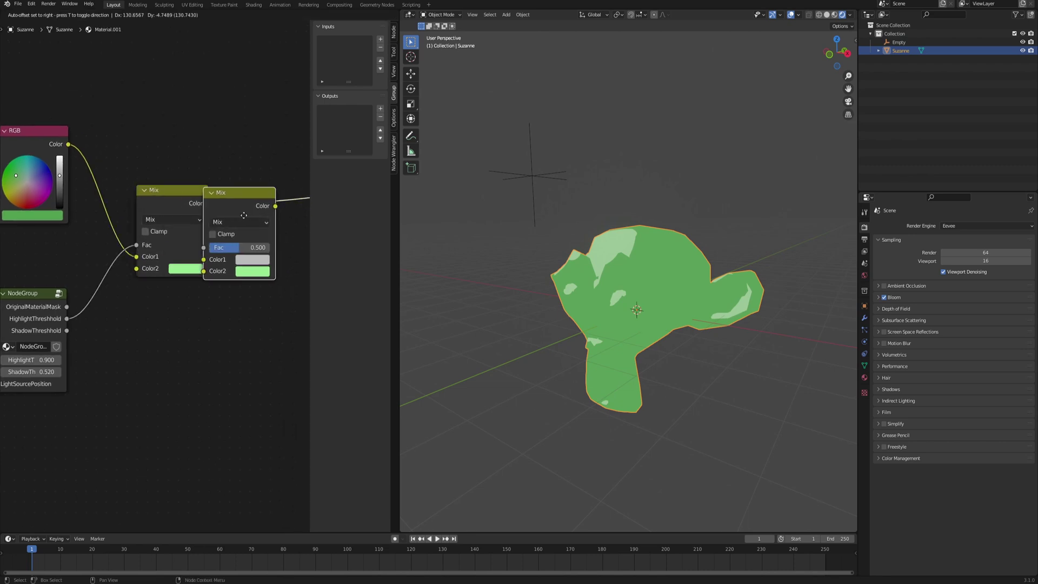
left_click(240, 214)
middle_click_drag(291, 274, 244, 229)
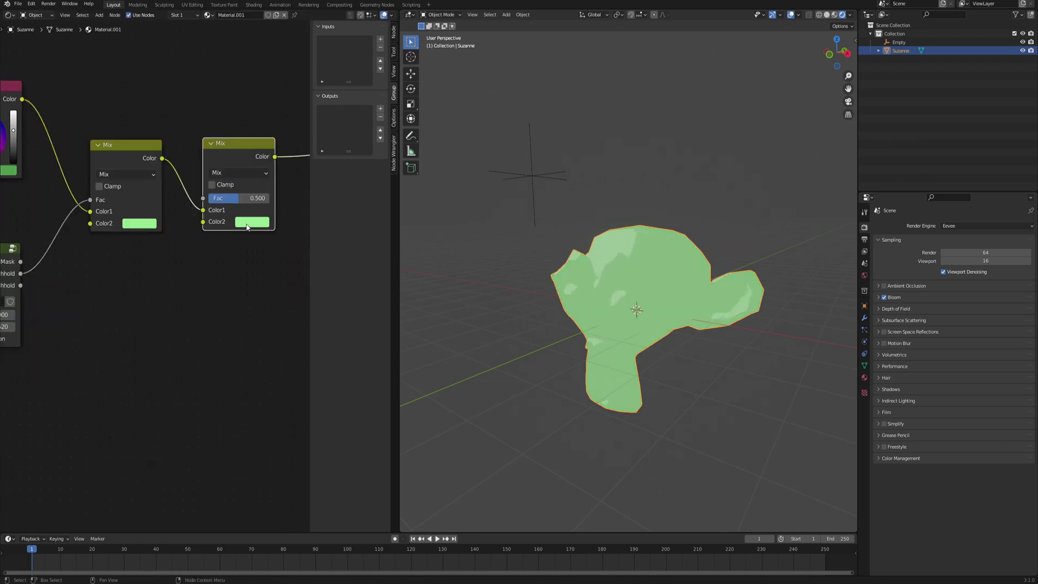
Darken the second Mix node's Color2 to a deep shadow green with a value of about 0.059
left_click(250, 222)
left_click_drag(325, 109, 323, 125)
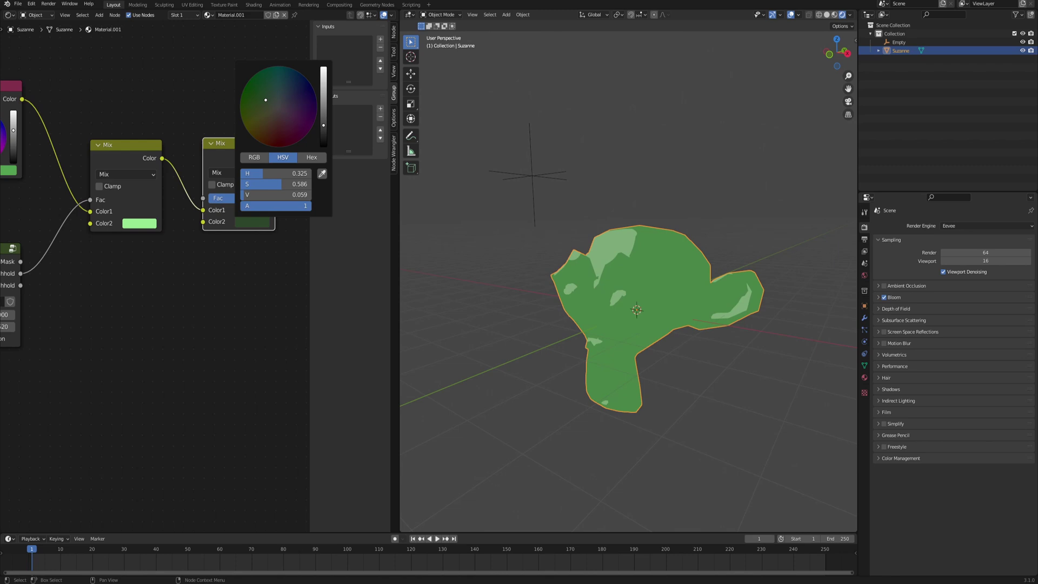
left_click(234, 265)
middle_click_drag(180, 271, 209, 265)
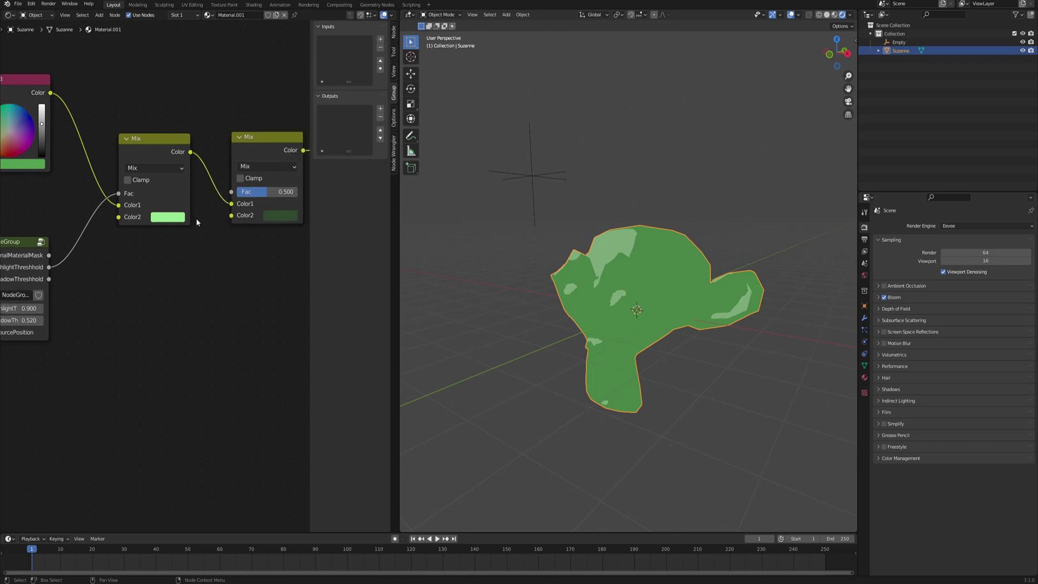
Connect the node group's ShadowThreshhold output to the second Mix node's Fac input
middle_click_drag(141, 257, 150, 270)
left_click_drag(58, 291, 252, 205)
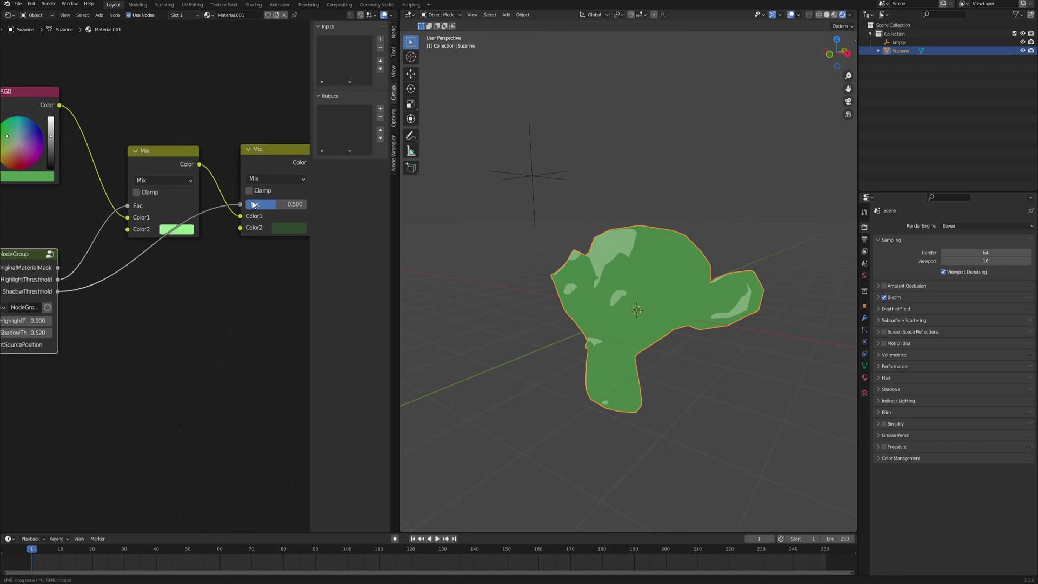
middle_click_drag(687, 275, 527, 206)
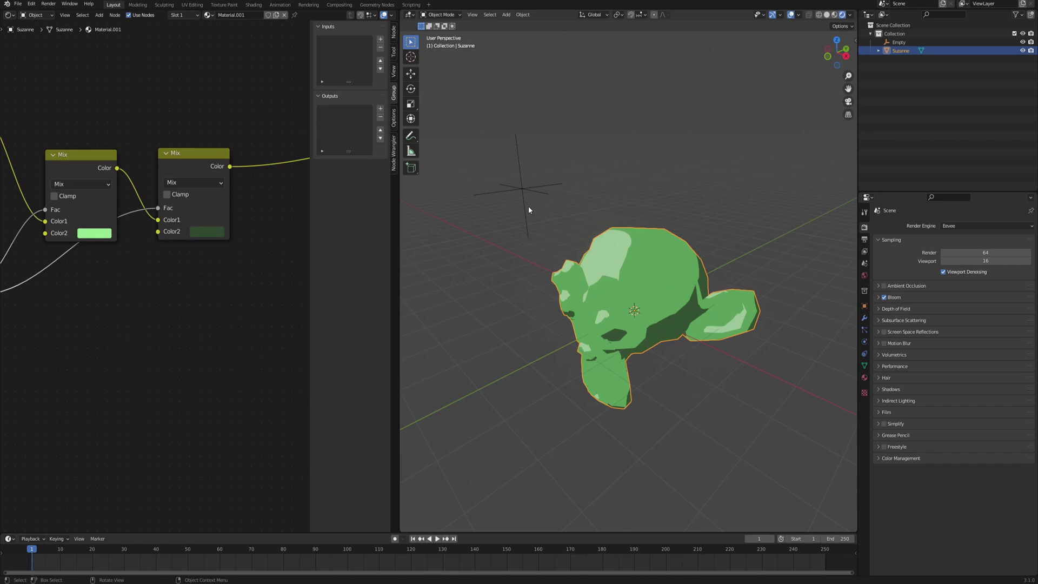
Move the Empty across to the other side of Suzanne and back to test the shading, and reselect Suzanne
left_click(527, 206)
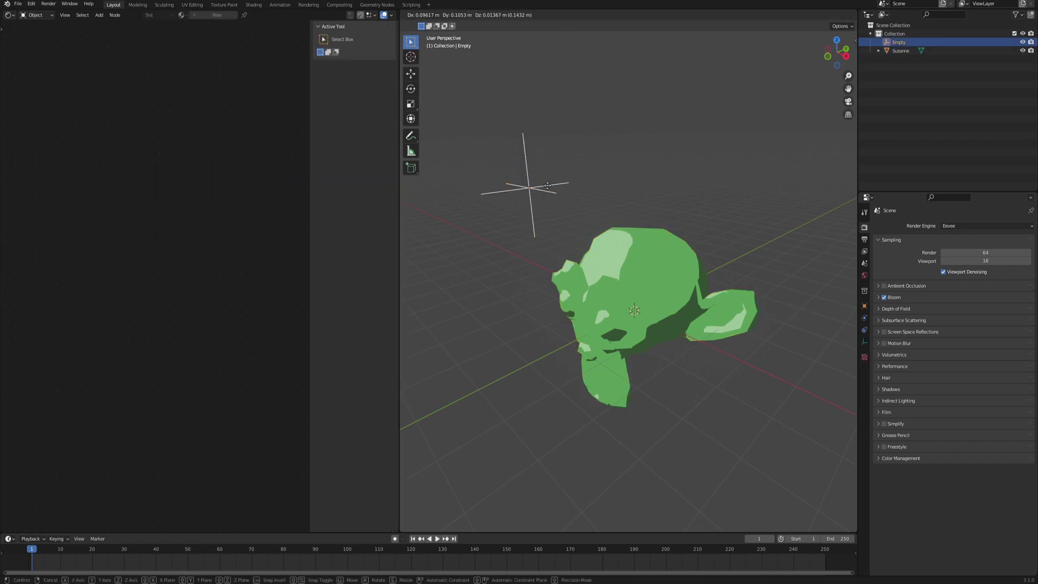
key("g")
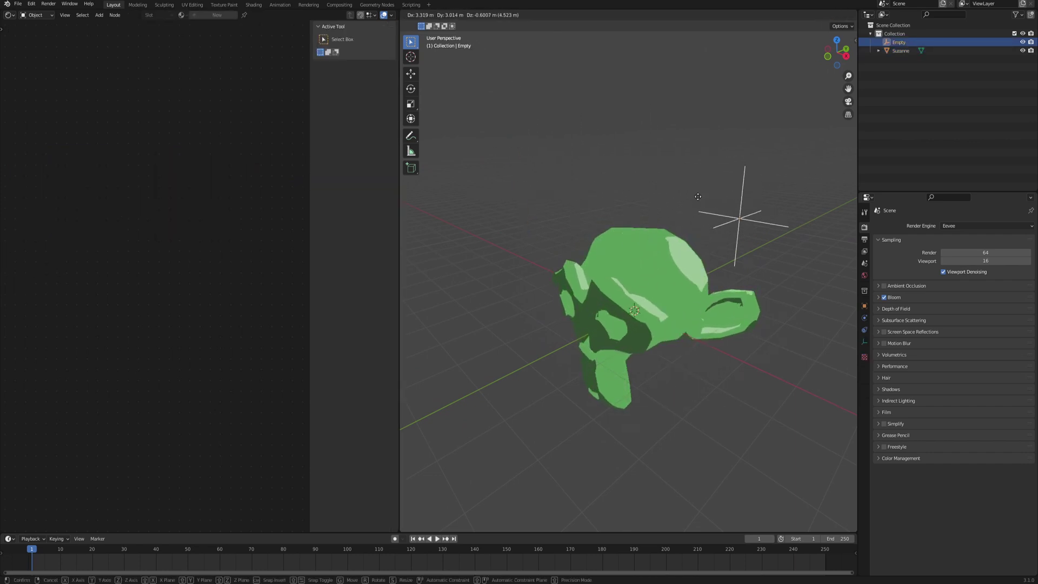
left_click(526, 199)
left_click(640, 283)
Inside the node group, raise the uppermost Greater Than node's threshold to 0.970 and return to the material's node tree
scroll(173, 225, "down", 2)
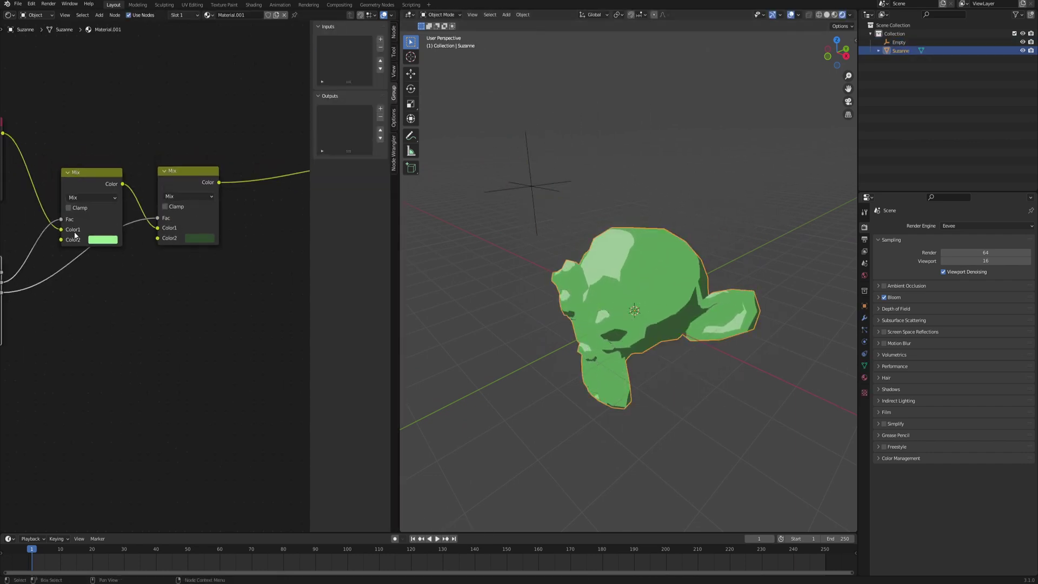
middle_click_drag(74, 232, 147, 203)
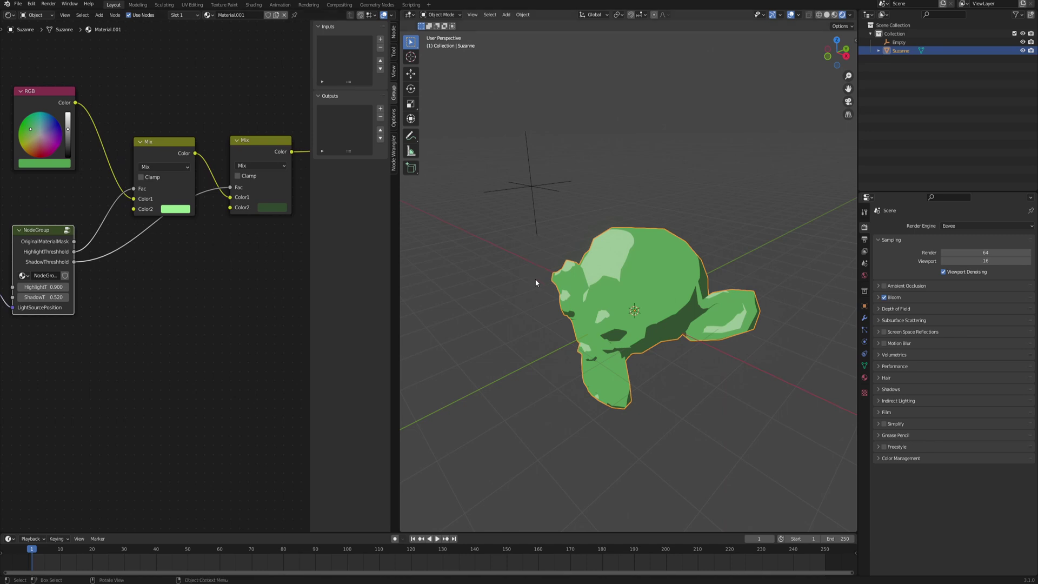
middle_click_drag(536, 282, 685, 333)
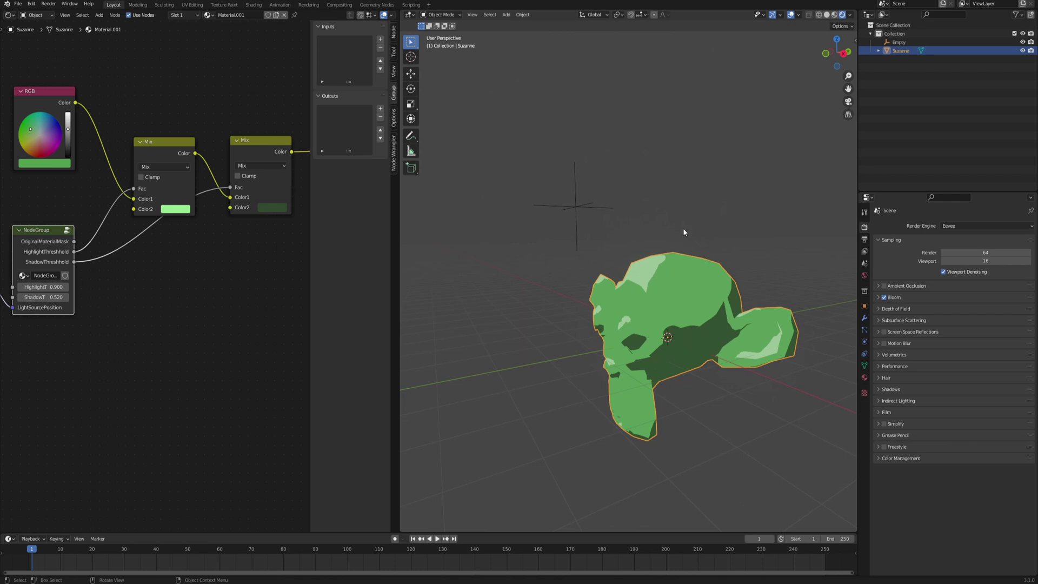
middle_click_drag(131, 316, 271, 323)
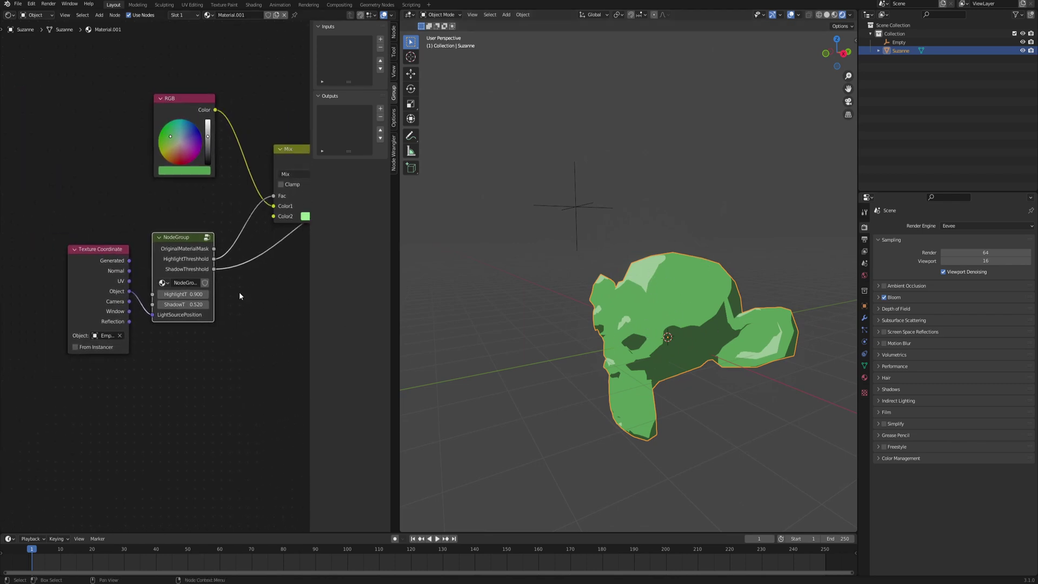
left_click(206, 238)
scroll(134, 185, "up", 3)
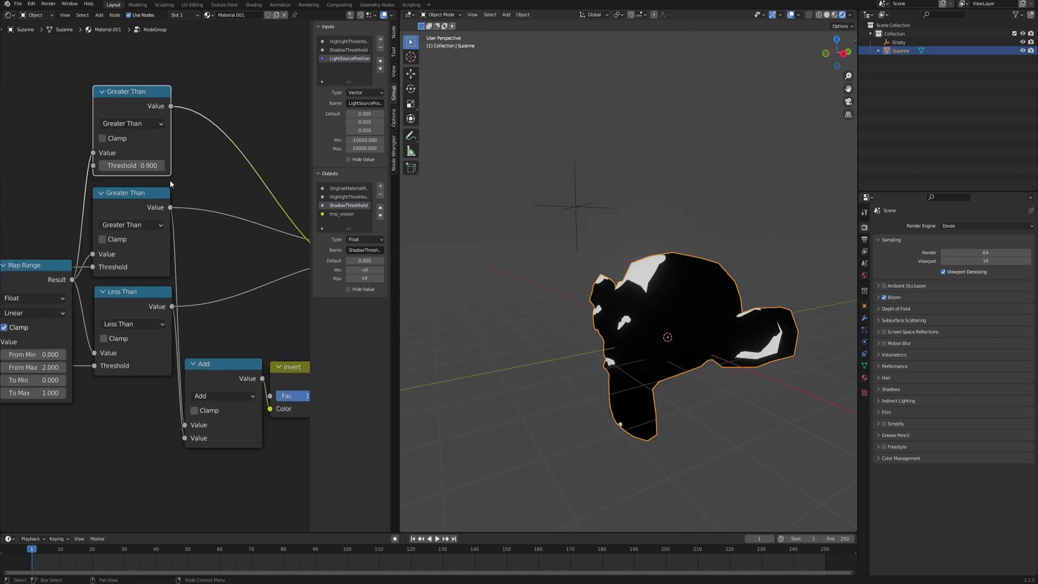
left_click_drag(135, 166, 135, 166)
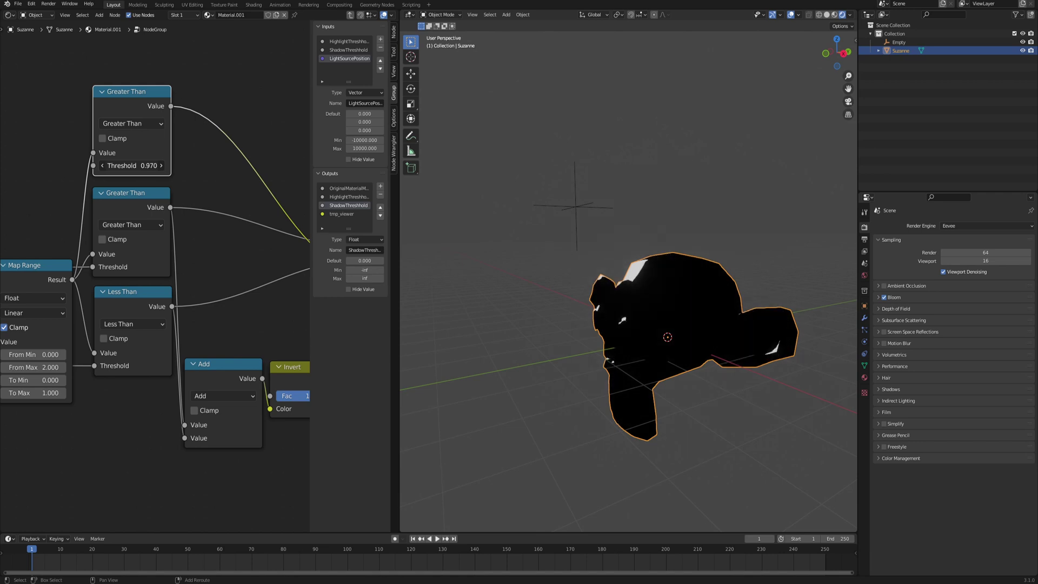
key("Tab")
middle_click_drag(133, 310, 150, 290)
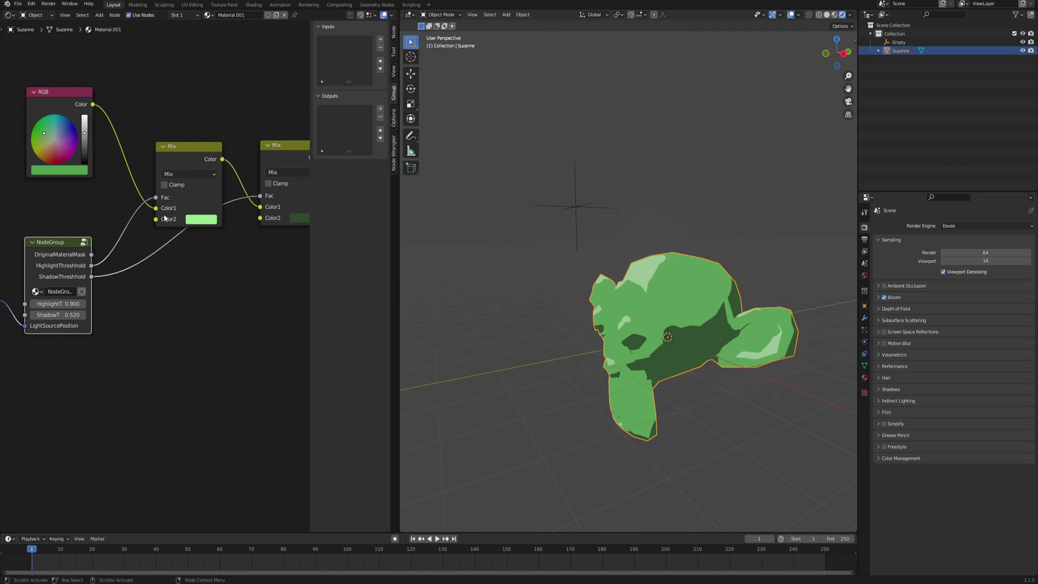
Add a Fresnel node above the first two Mix nodes
key("F3")
type("fresn")
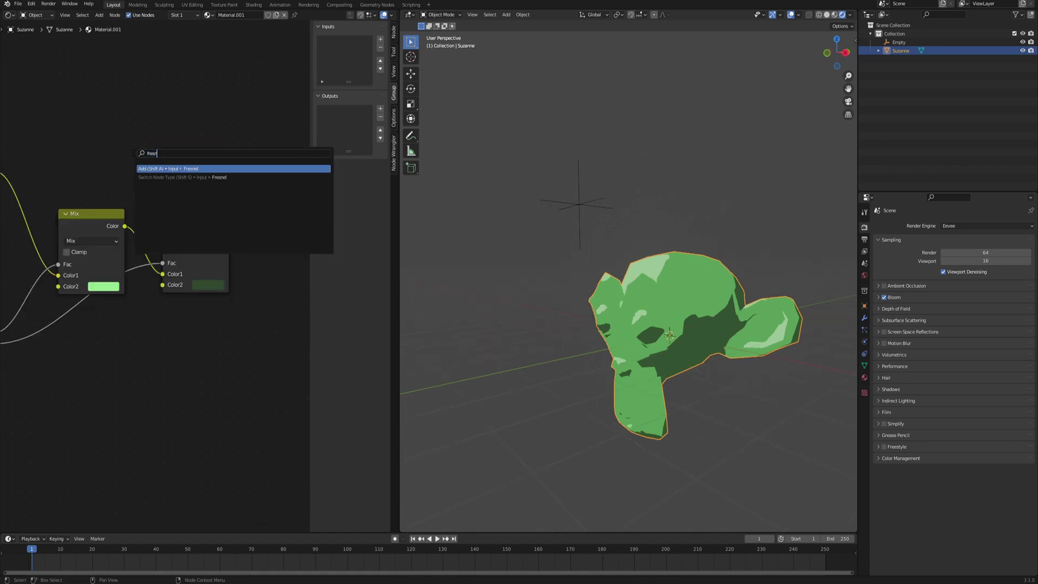
key("Return")
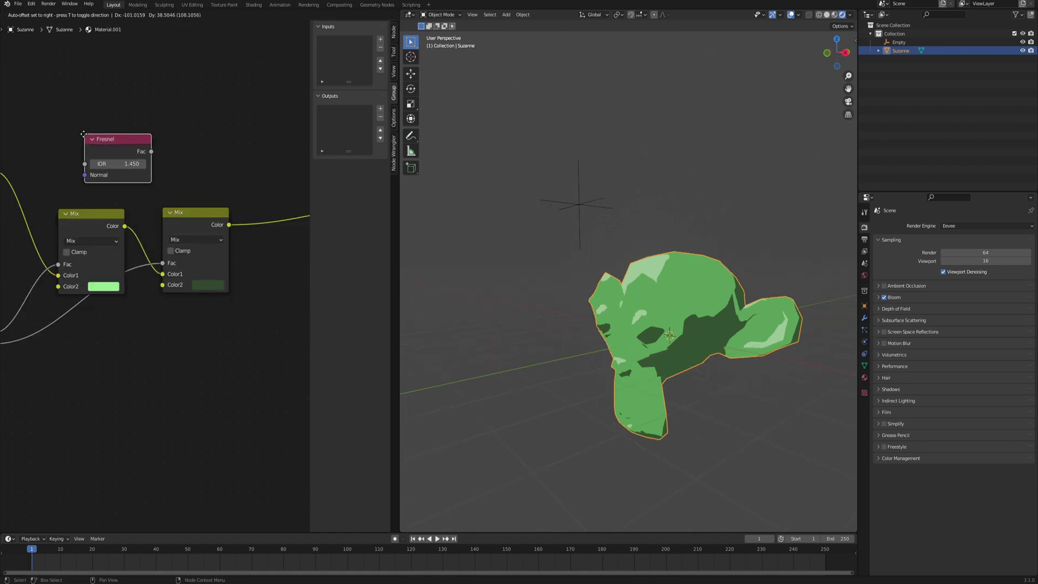
left_click(81, 135)
scroll(219, 264, "up", 2)
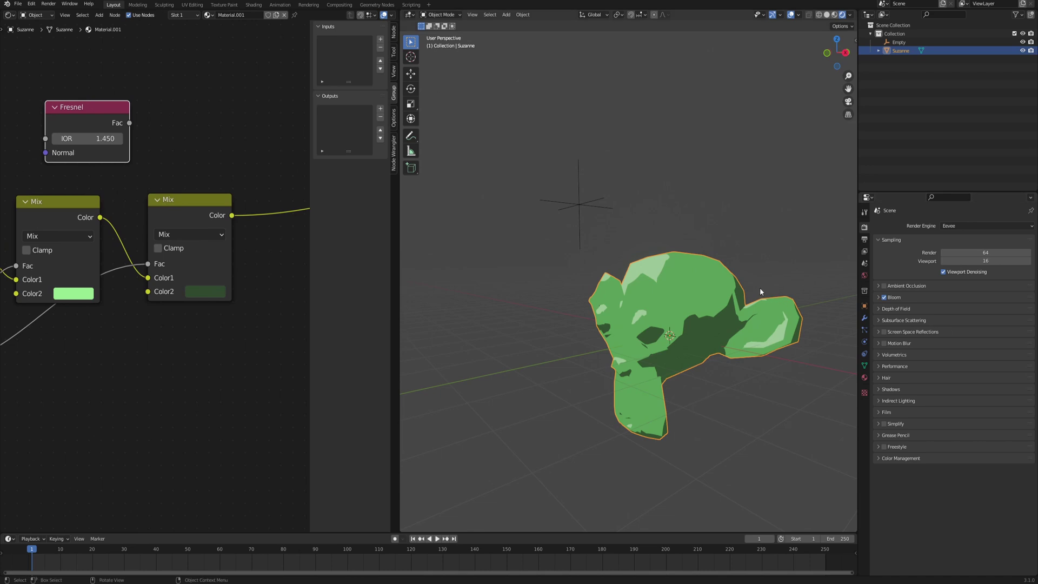
scroll(82, 152, "down", 3)
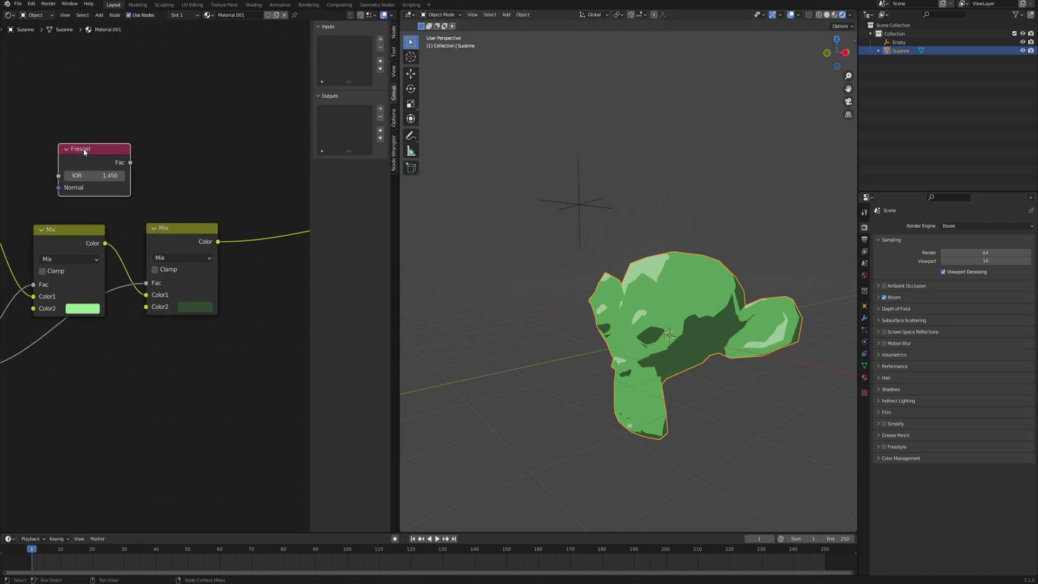
left_click(137, 142)
Add a Math node fed by the Fresnel, set it to Greater Than with a threshold of 0.570, and preview it on Suzanne
key("F3")
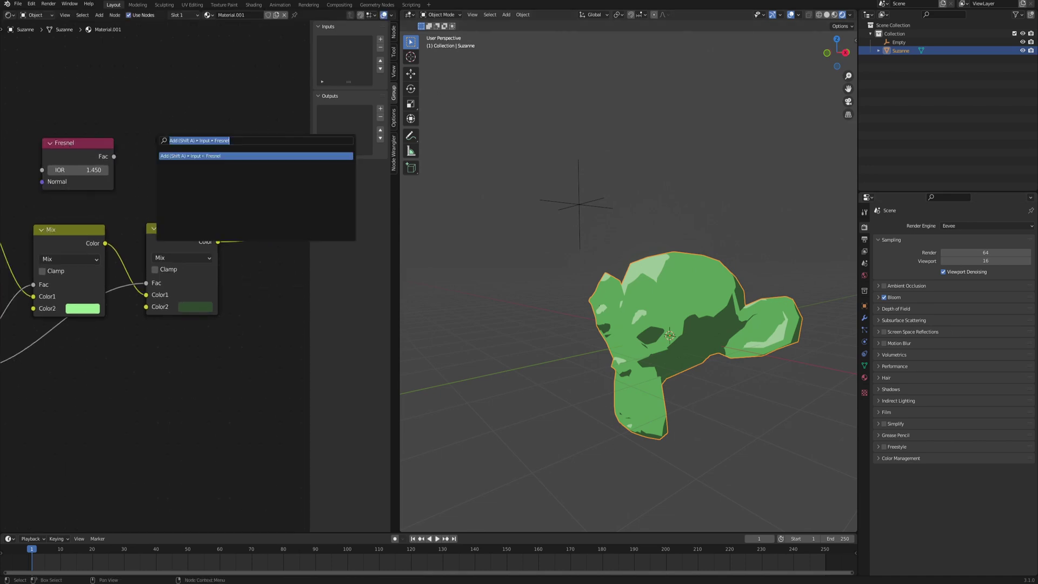
type("math")
key("Return")
left_click(183, 137)
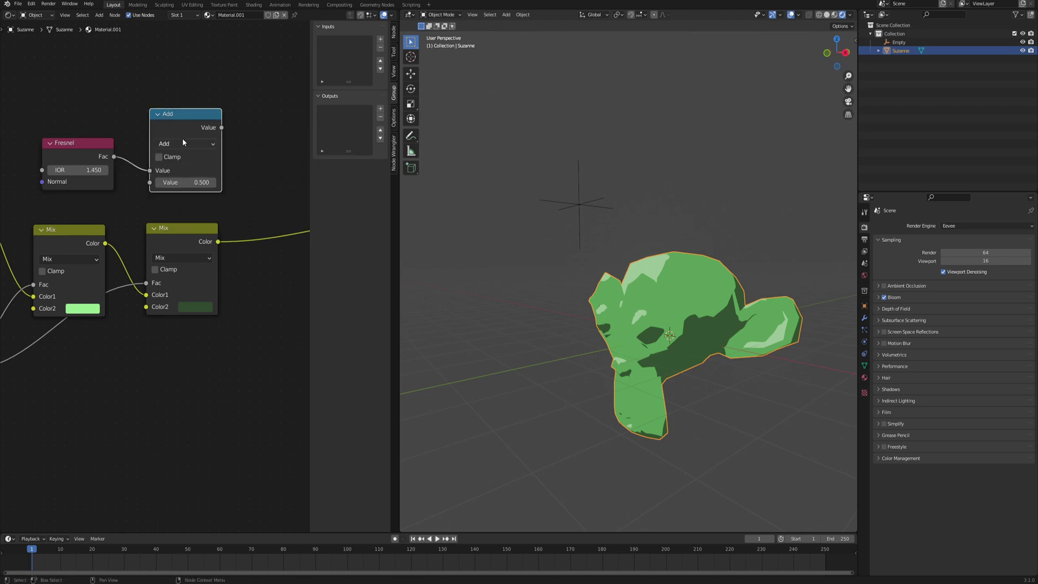
left_click(183, 142)
left_click(286, 209)
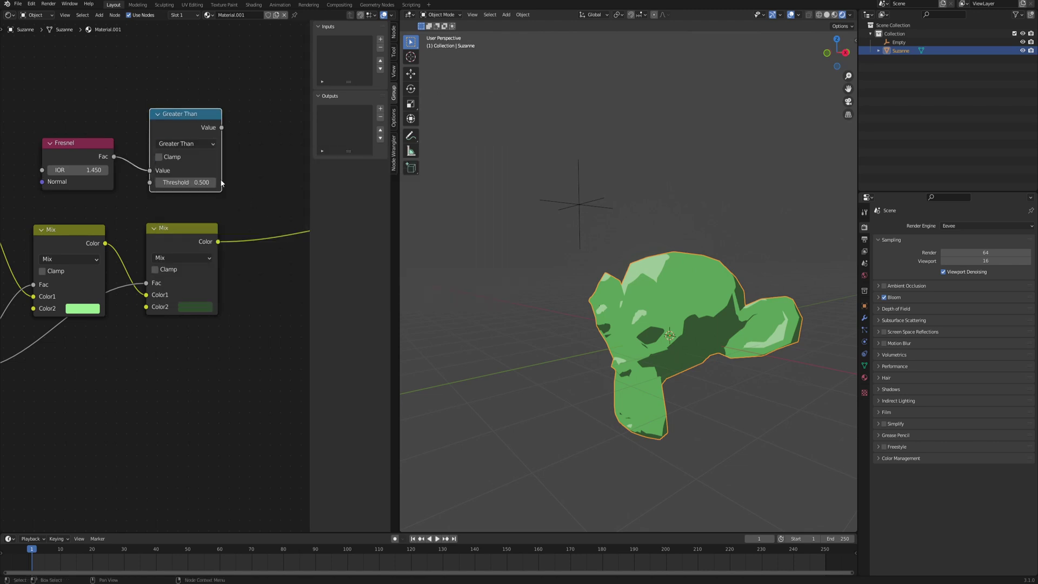
left_click(187, 126, "ctrl+shift")
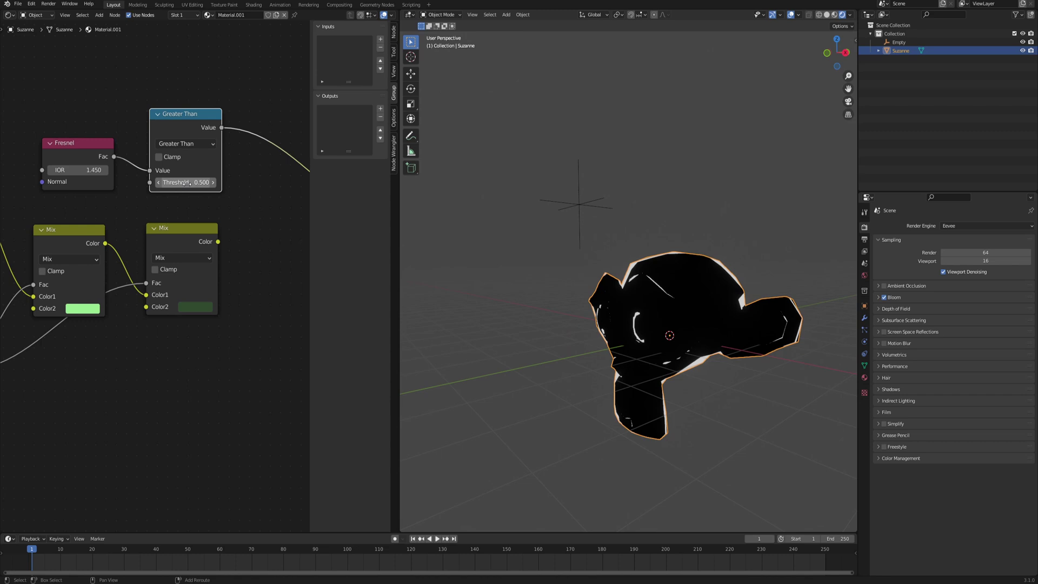
mouse_move(186, 182)
left_mouse_down()
mouse_move(156, 183)
mouse_move(190, 182)
left_mouse_up()
Duplicate the second Mix node after itself, linking the second Mix's color to Color1 and the Fresnel Greater Than value to Fac
middle_click_drag(198, 240, 167, 229)
left_click(151, 235)
key("shift+d")
left_click(254, 238)
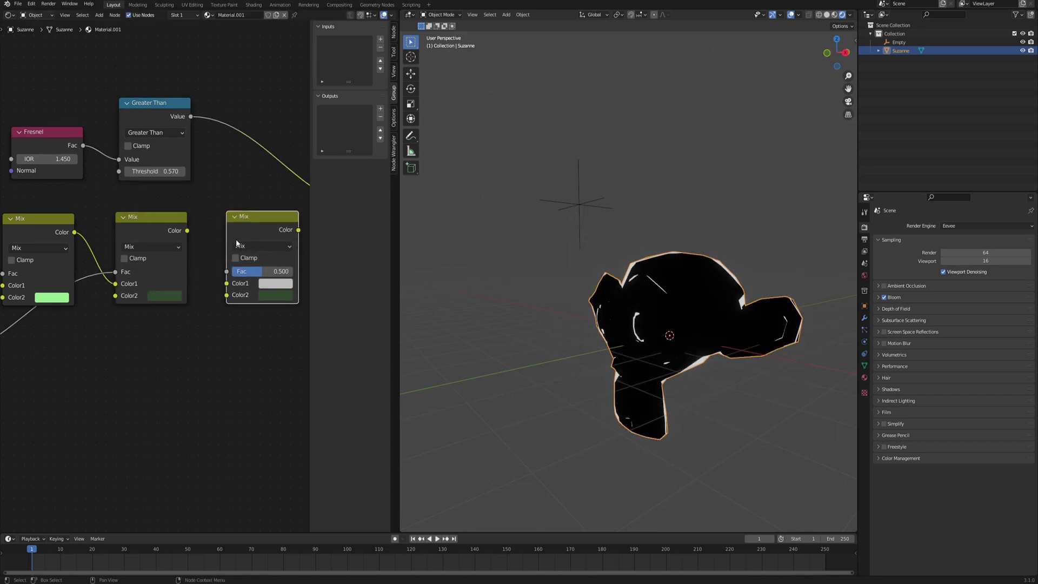
middle_click_drag(194, 175, 177, 169)
left_click_drag(170, 224, 210, 277)
middle_click_drag(184, 178, 154, 190)
left_click_drag(143, 123, 180, 278)
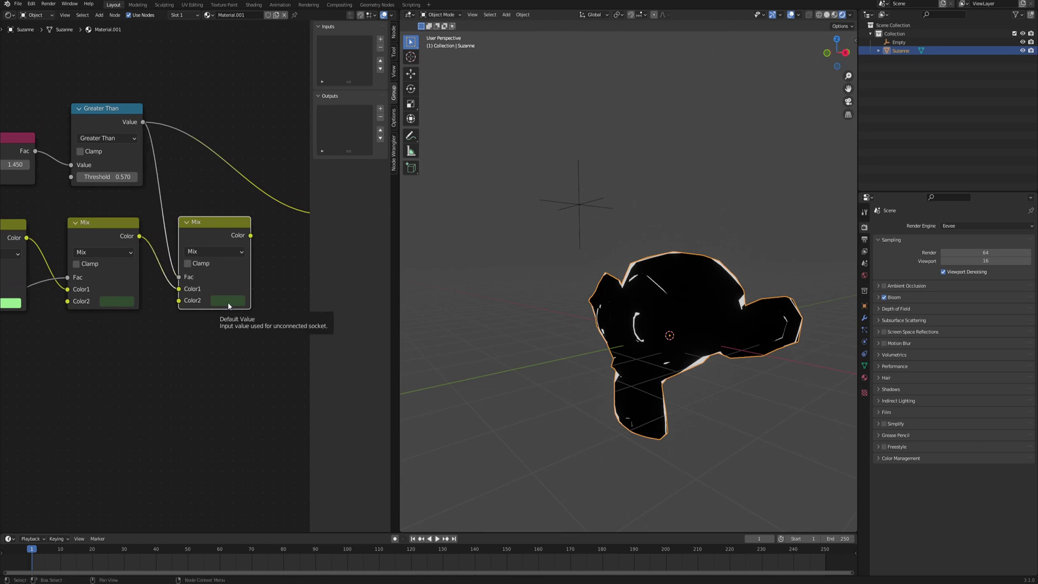
Set the third Mix node's Color2 to black and preview its output, with the Fresnel Greater Than threshold at 0.280
left_click(228, 301)
left_click_drag(300, 205, 299, 225)
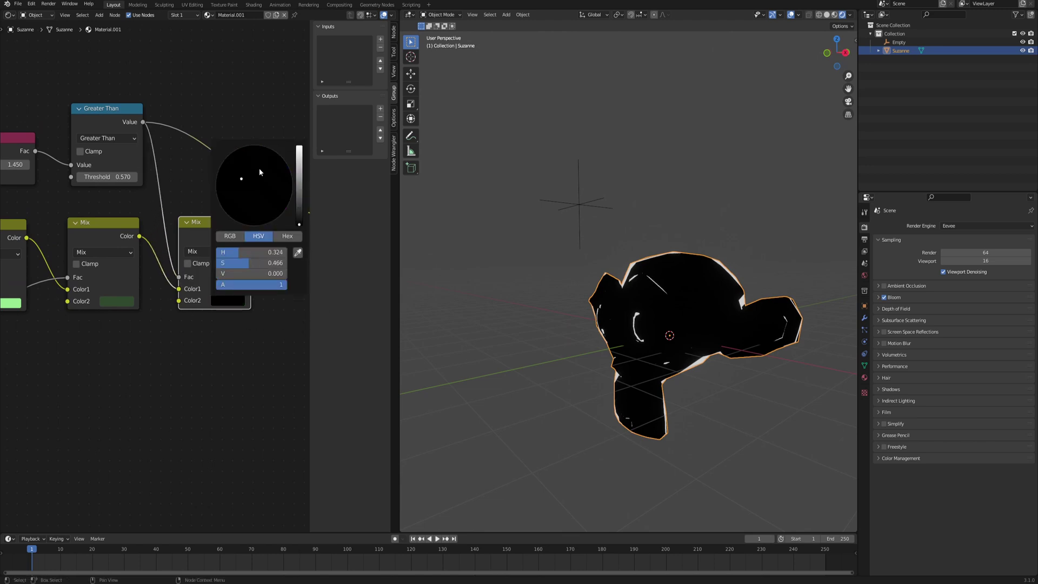
left_click(198, 227, "ctrl+shift")
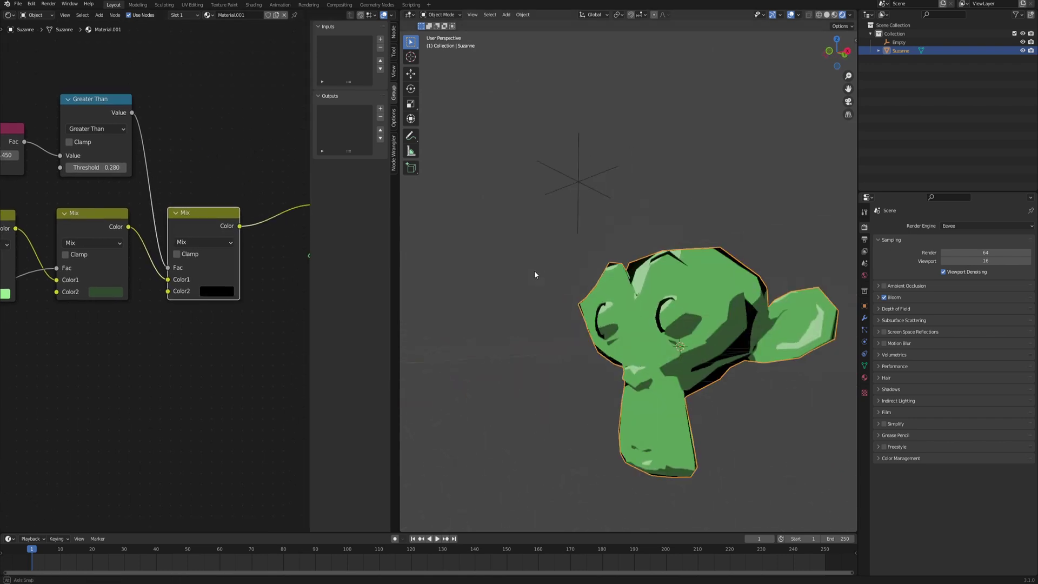
Rotate Suzanne freely in the viewport, move the Empty slightly, and reselect Suzanne
middle_click_drag(534, 271, 656, 320)
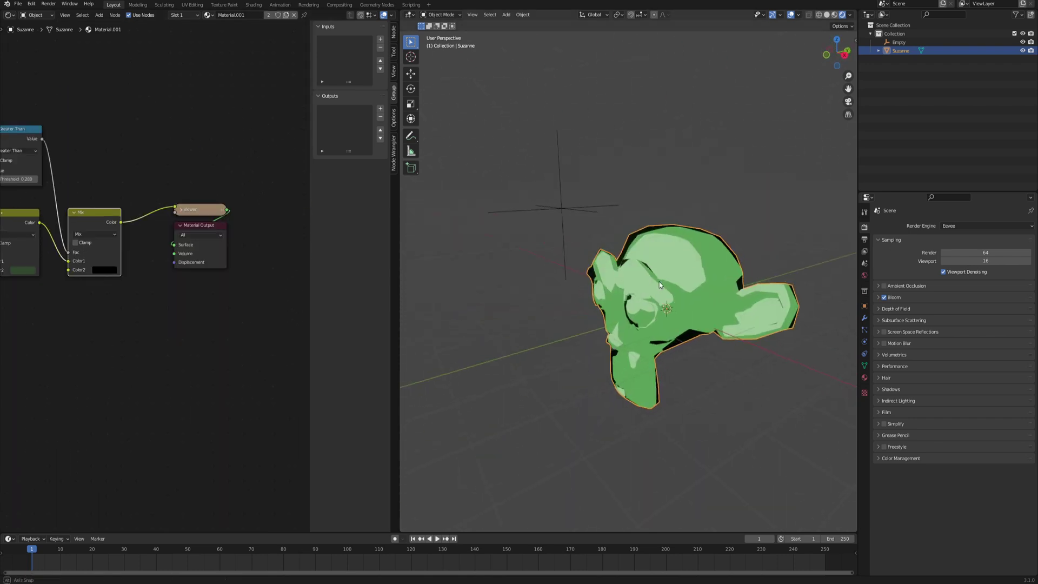
key("r")
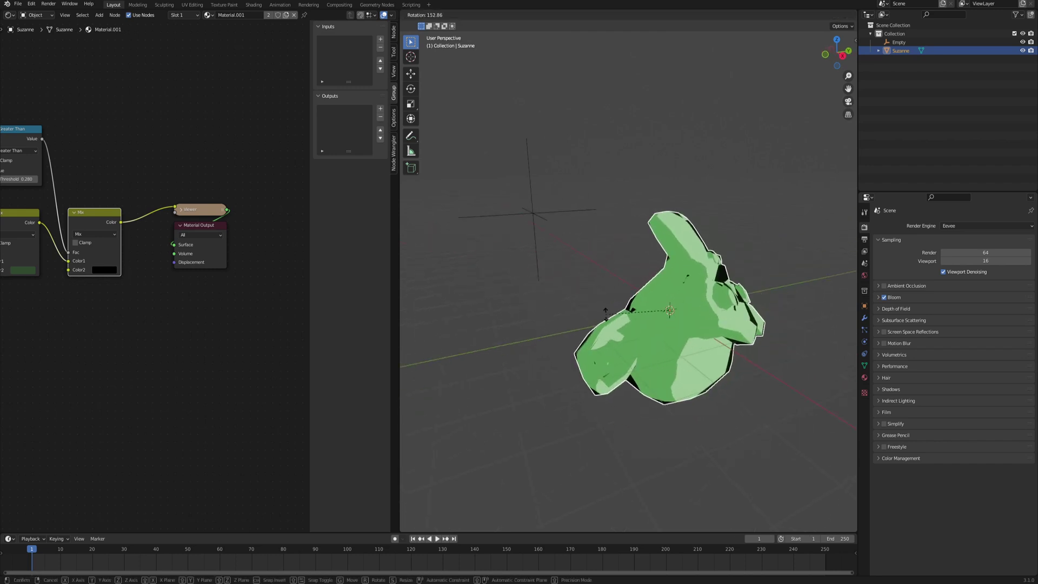
left_click(686, 354)
middle_click_drag(685, 354, 680, 344)
left_click(485, 195)
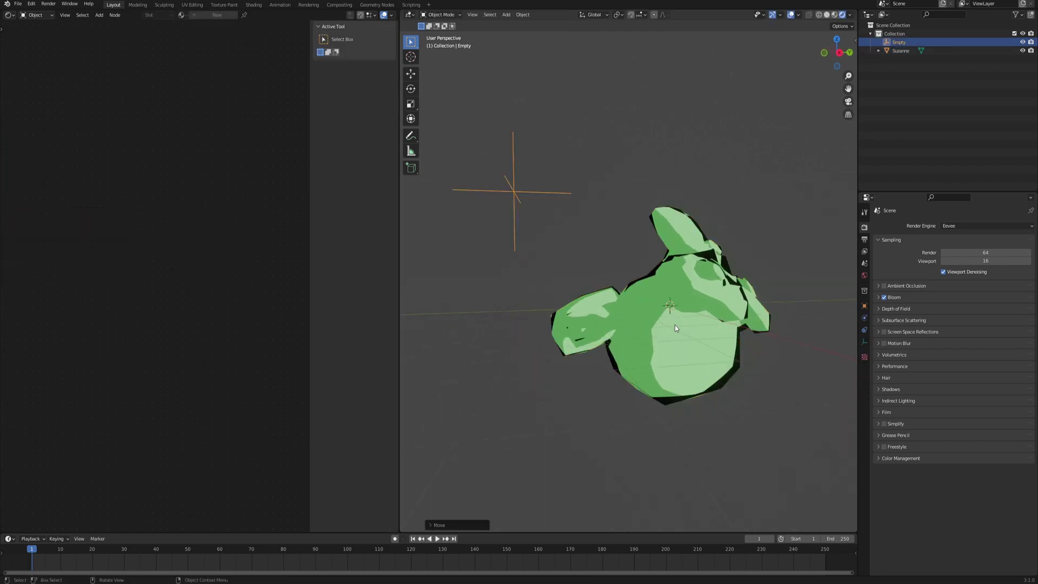
left_click(675, 326)
Apply Suzanne's rotation and scale
middle_click_drag(223, 352, 241, 344)
middle_click_drag(610, 338, 680, 327)
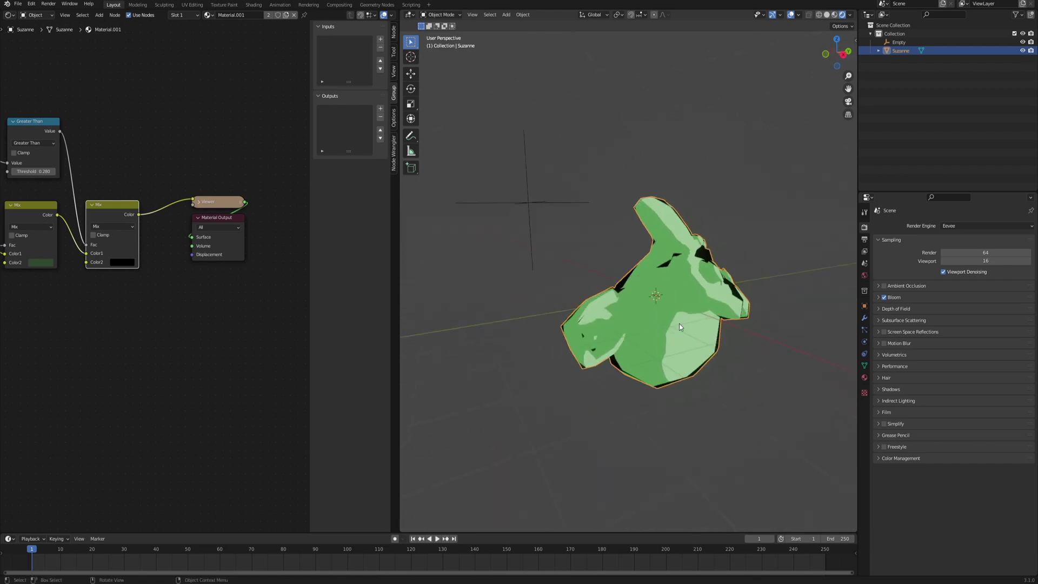
middle_click_drag(699, 237, 662, 286)
key("ctrl+a")
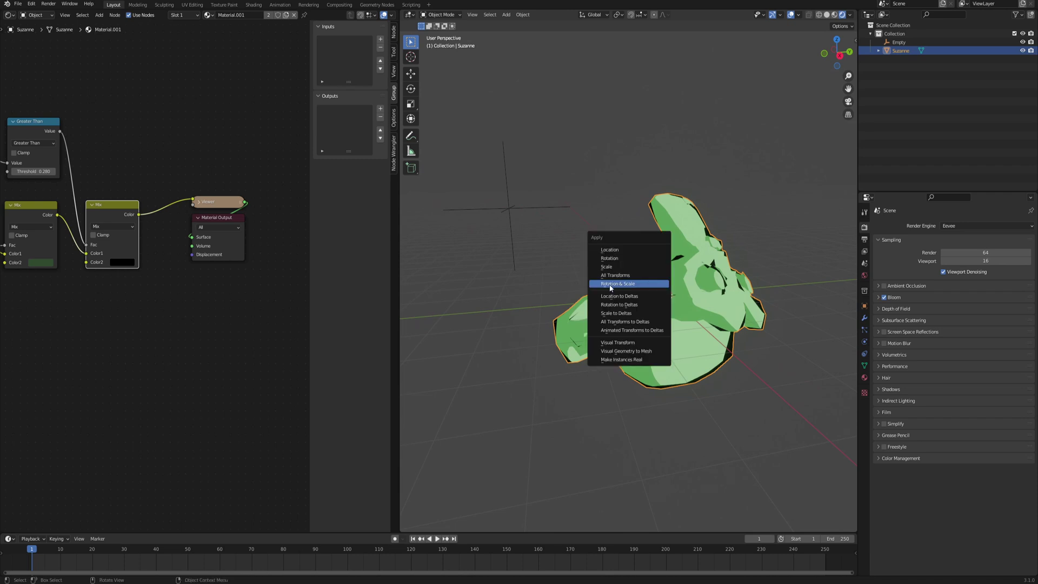
left_click(610, 284)
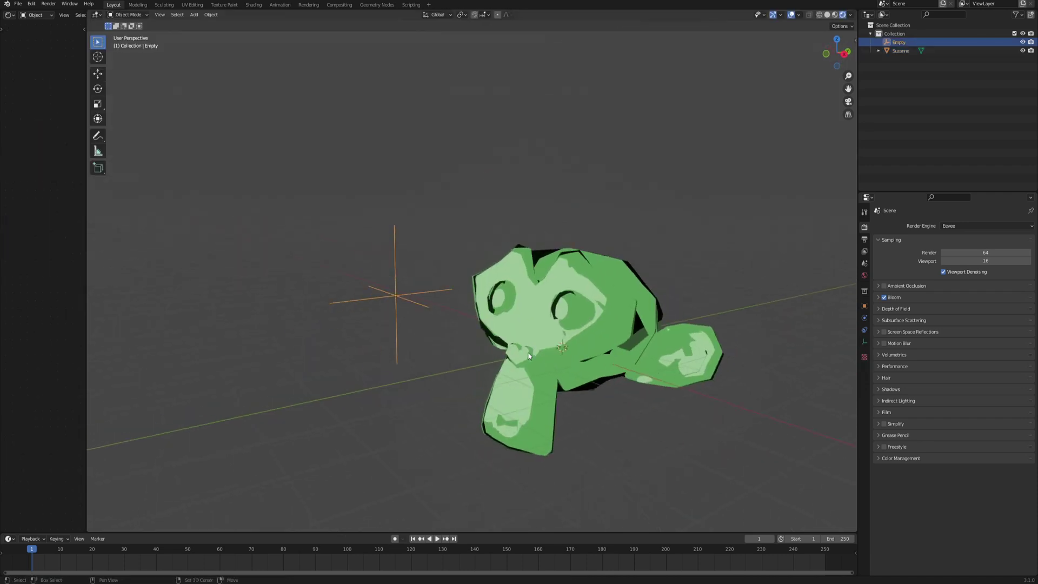
Move the Empty around in front of Suzanne's face to test the lighting, and place it above and in front of the head
key("g")
left_click(307, 391)
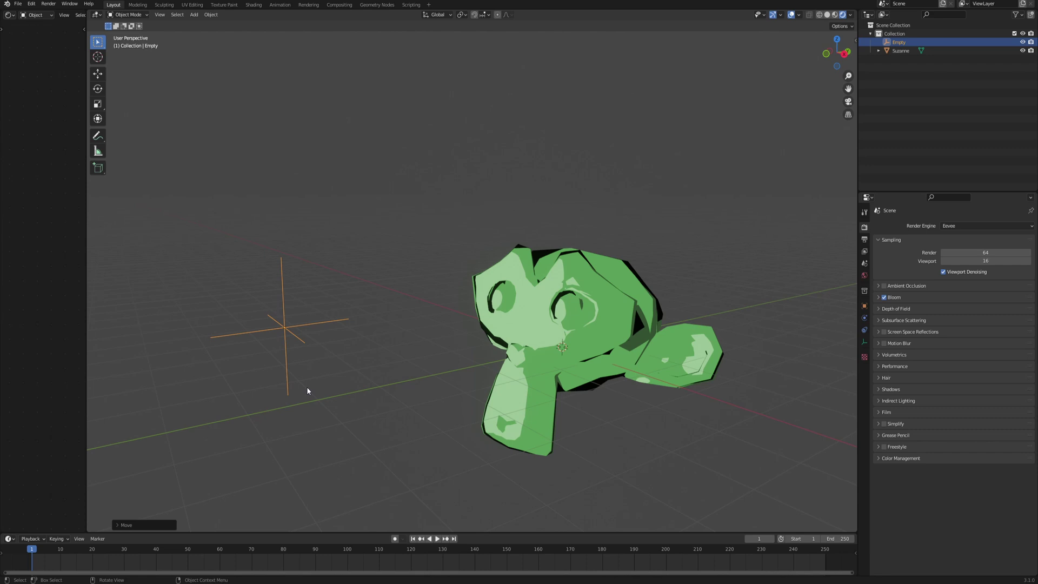
key("g")
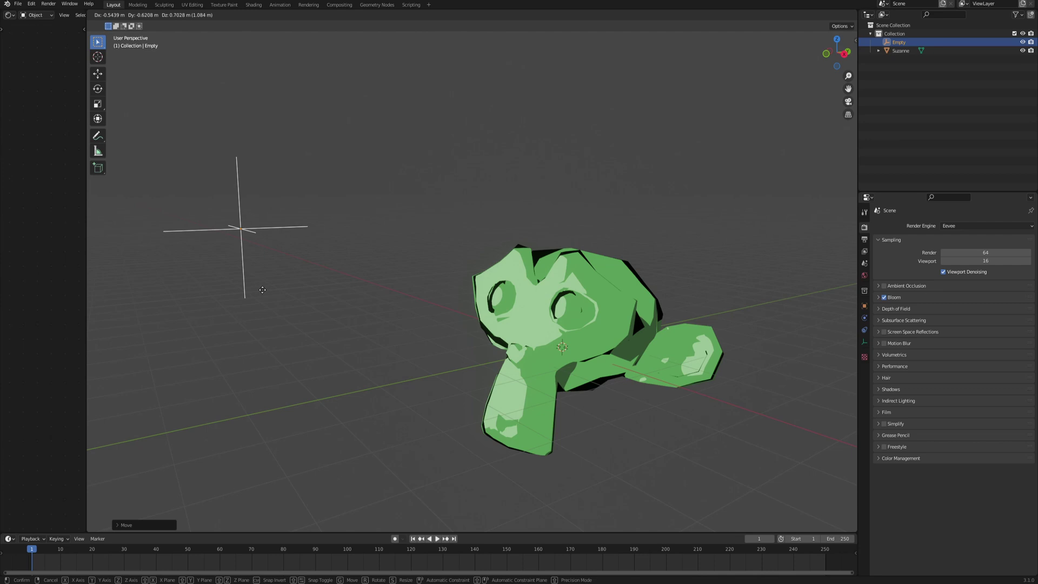
left_click(389, 295)
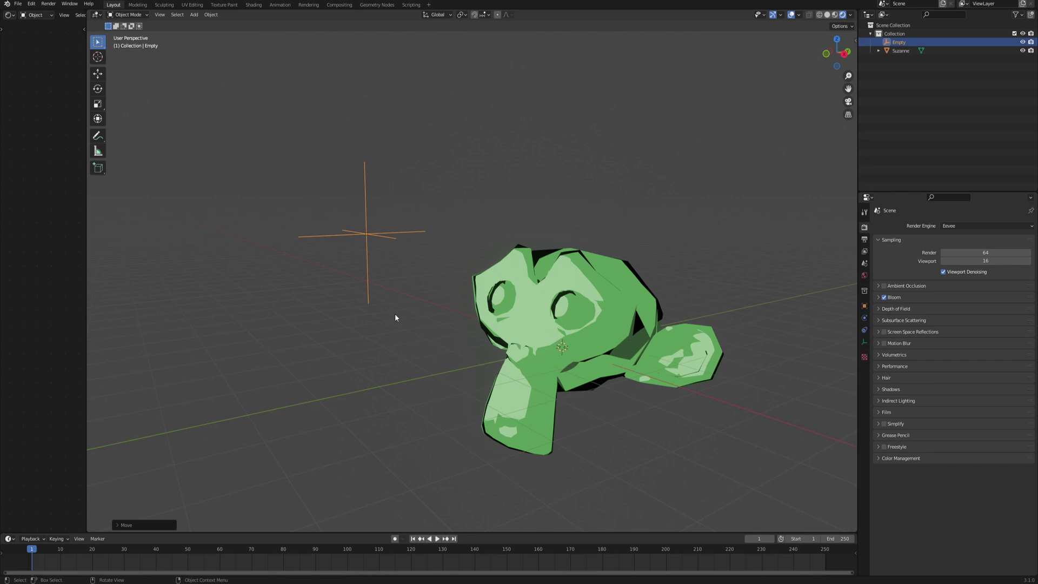